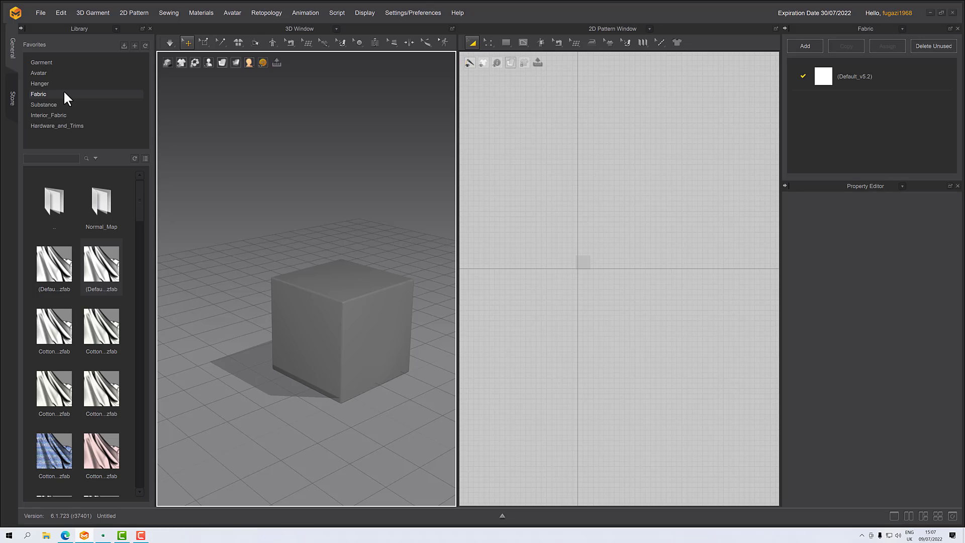
# - Select the cube in the 3D scene and show the Fabric collection in the library
pyautogui.click(310, 352)
pyautogui.moveTo(312, 345); pyautogui.dragTo(295, 313, button='right')
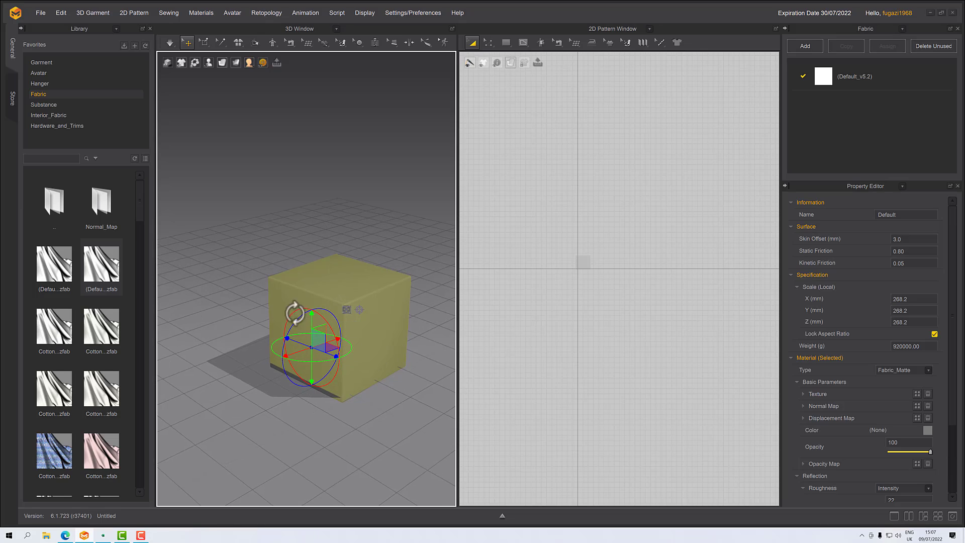
pyautogui.click(64, 94)
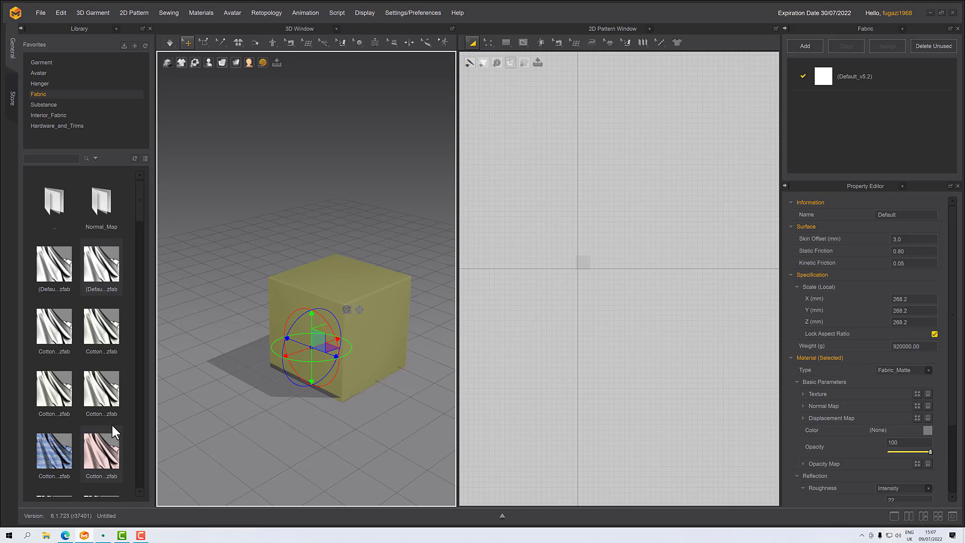
pyautogui.moveTo(110, 423); pyautogui.dragTo(553, 309)
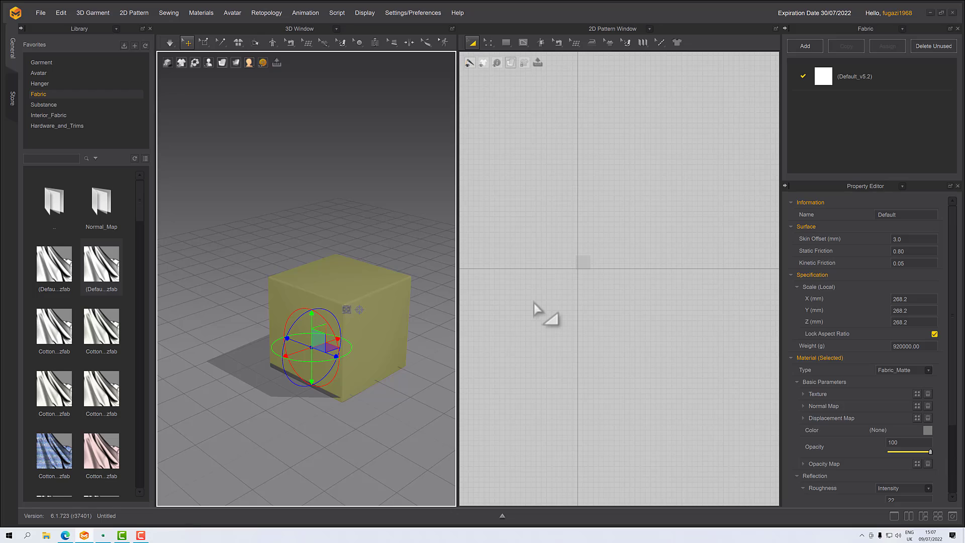
pyautogui.moveTo(534, 302); pyautogui.dragTo(433, 6)
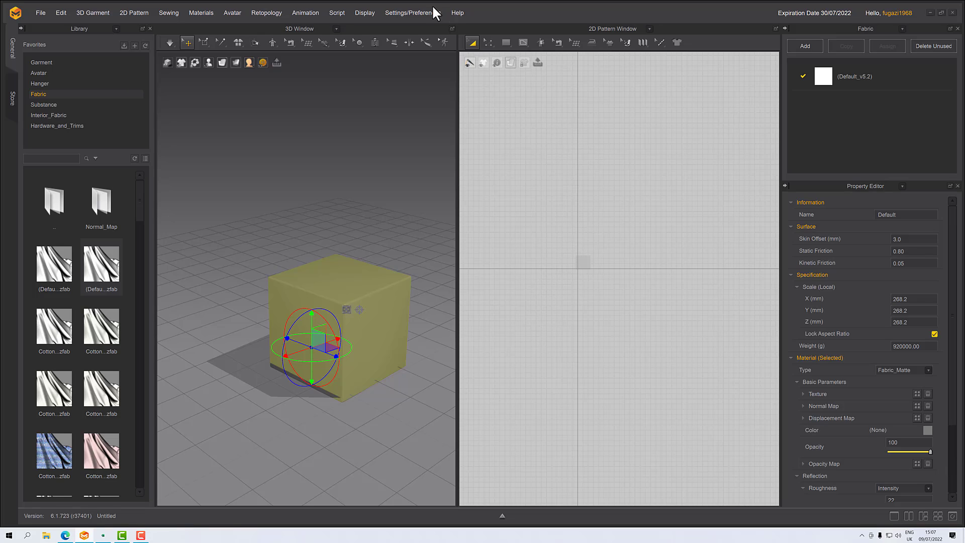
# - Create a 500 × 500 mm rectangle pattern piece in the 2D pattern view
pyautogui.click(505, 42)
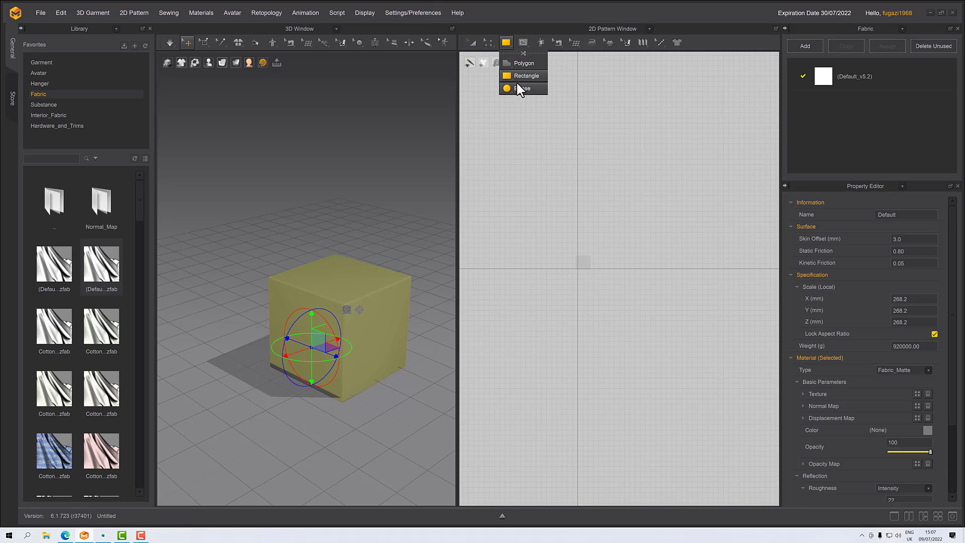
pyautogui.click(522, 76)
pyautogui.click(582, 248)
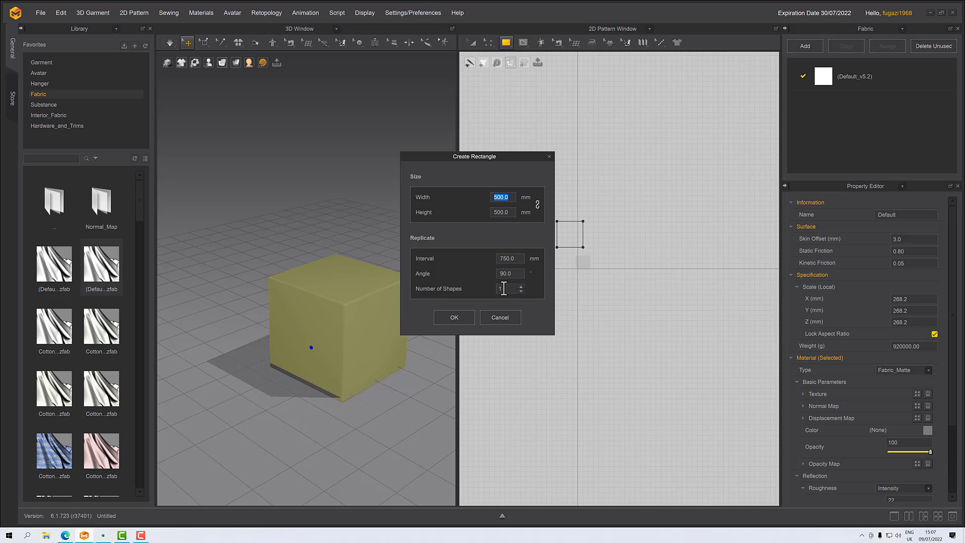
pyautogui.click(454, 317)
# - Select the square pattern piece in the 3D scene and position it upright in front of the cube
pyautogui.moveTo(431, 295); pyautogui.dragTo(399, 296, button='right')
pyautogui.scroll(-3, 384, 293)
pyautogui.click(383, 238)
pyautogui.moveTo(383, 239); pyautogui.dragTo(384, 218, button='right')
pyautogui.moveTo(384, 218); pyautogui.dragTo(433, 304)
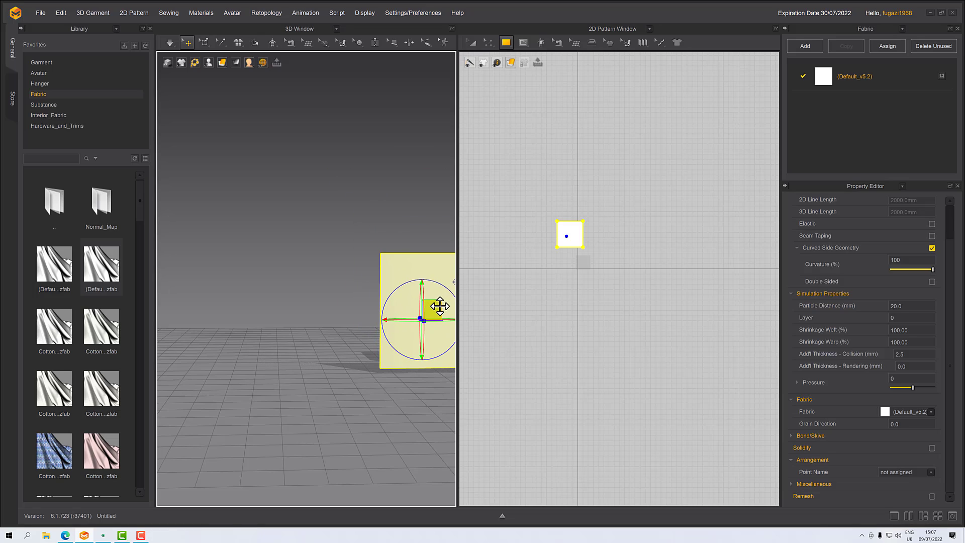
pyautogui.moveTo(433, 304); pyautogui.dragTo(464, 324, button='right')
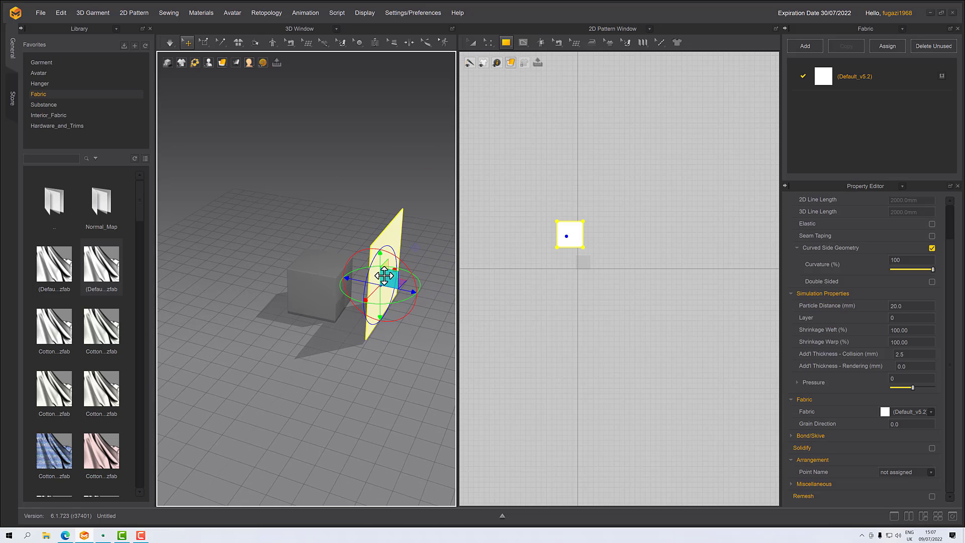
pyautogui.moveTo(386, 276); pyautogui.dragTo(397, 251, button='right')
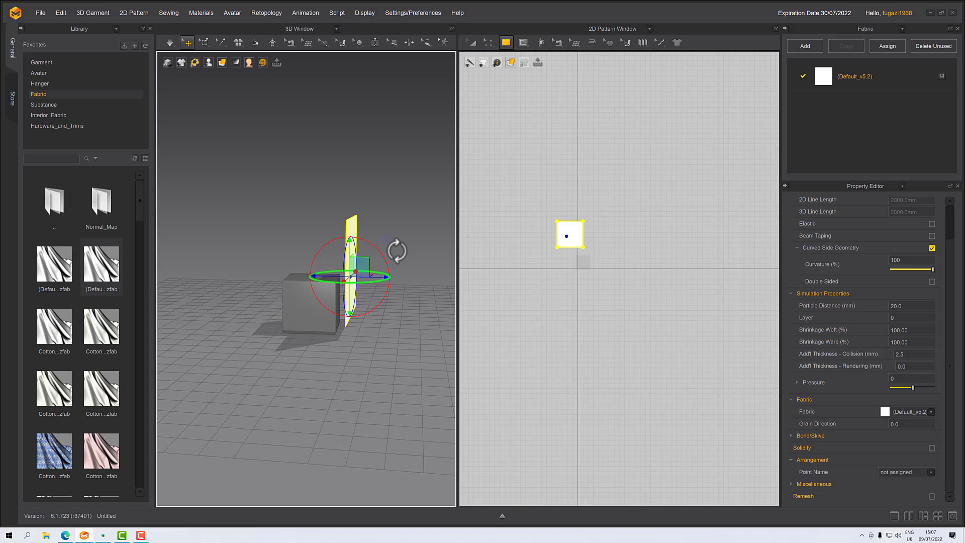
# - Pin the two upper corners of the cloth using box selection on its mesh
pyautogui.moveTo(205, 40); pyautogui.dragTo(216, 99)
pyautogui.click(234, 130)
pyautogui.press('2')
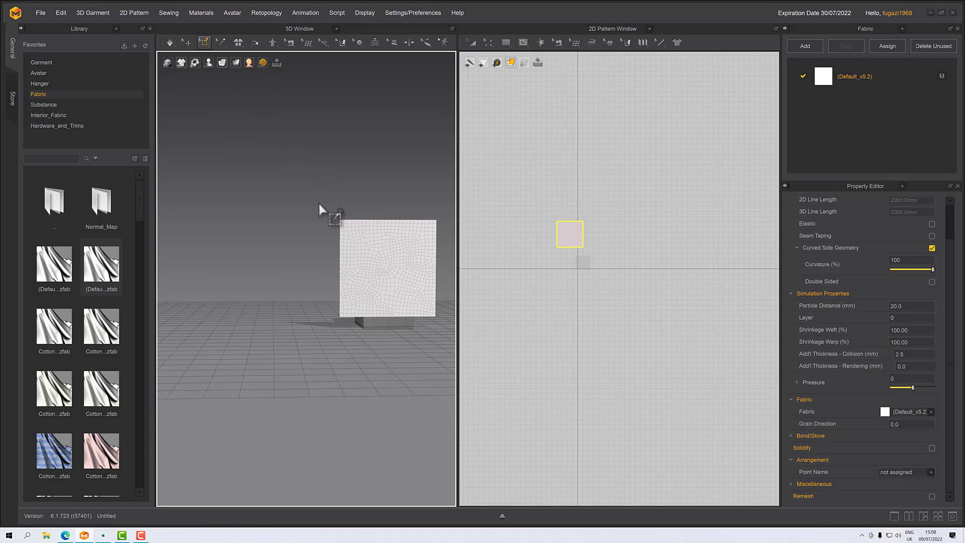
pyautogui.moveTo(343, 223); pyautogui.dragTo(344, 224)
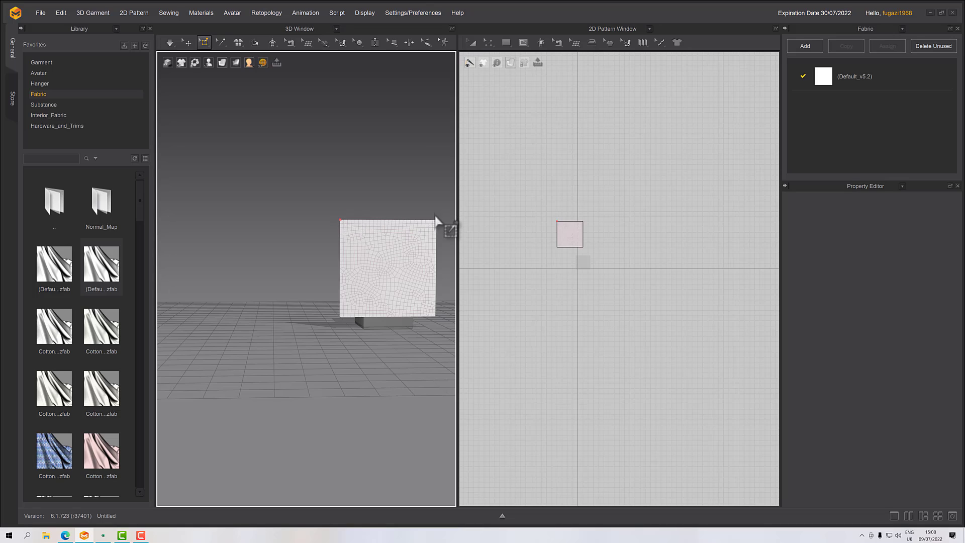
pyautogui.moveTo(442, 226); pyautogui.dragTo(103, 83, button='right')
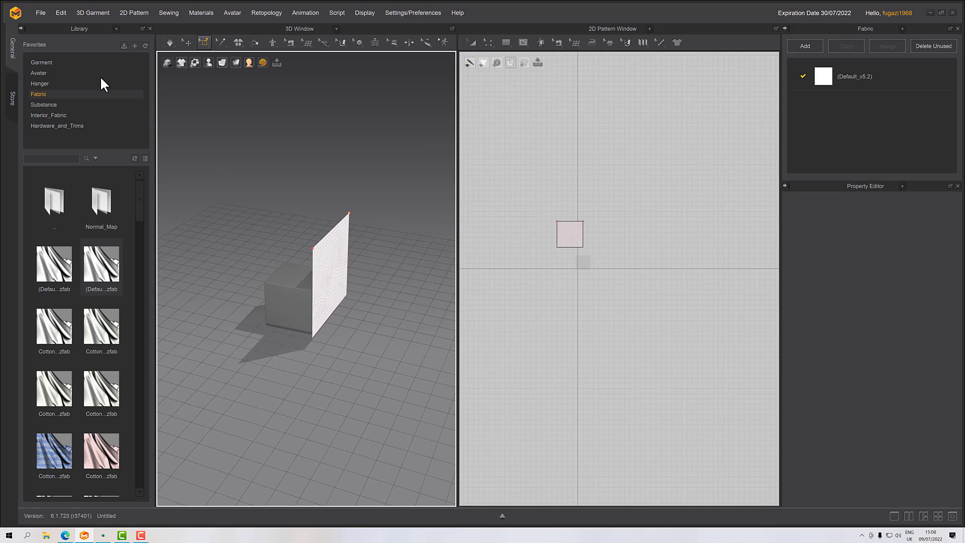
# - Start the simulation and move one pinned upper corner of the cloth back over the cube
pyautogui.click(170, 42)
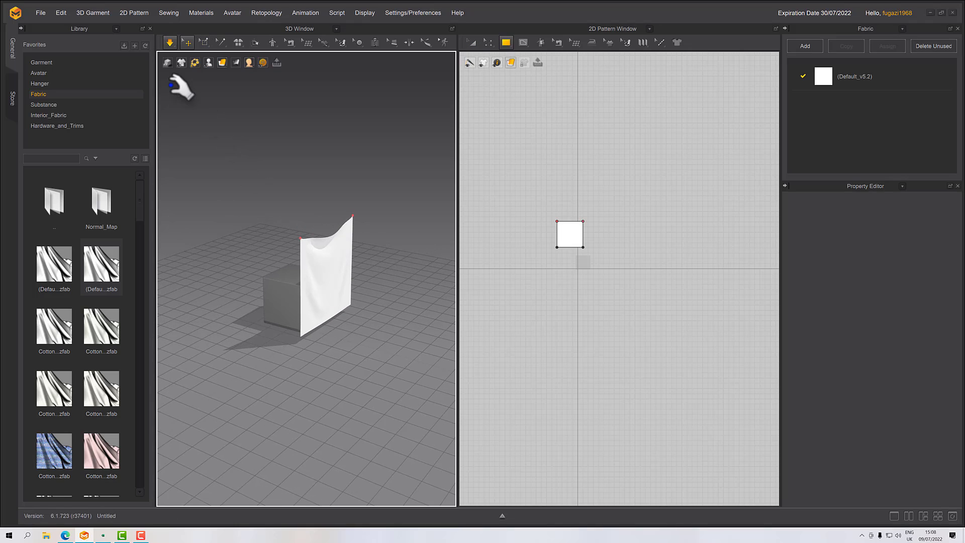
pyautogui.moveTo(301, 239)
pyautogui.mouseDown()
pyautogui.moveTo(334, 258)
pyautogui.moveTo(302, 239)
pyautogui.moveTo(323, 243)
pyautogui.moveTo(312, 236)
pyautogui.mouseUp()
pyautogui.click(333, 248)
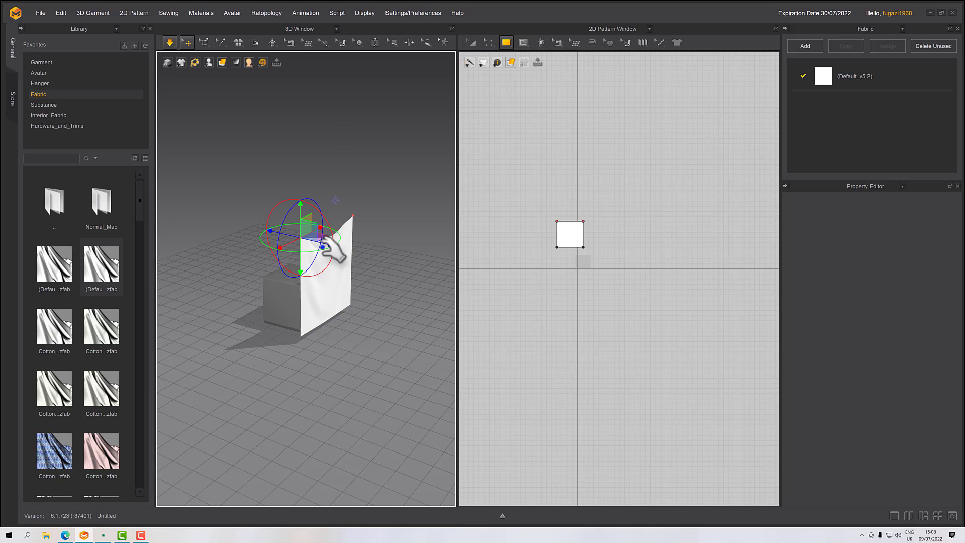
pyautogui.scroll(5, 331, 261)
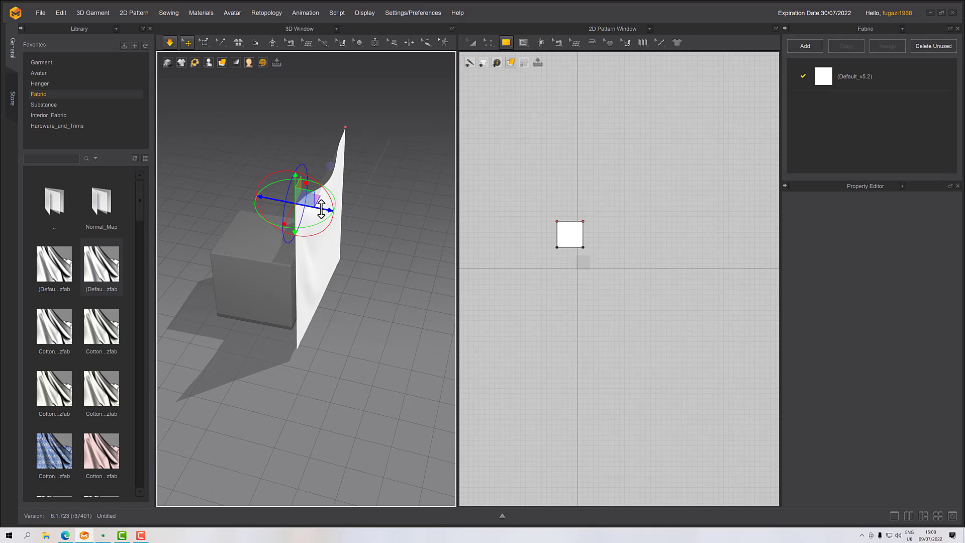
pyautogui.moveTo(321, 211); pyautogui.dragTo(259, 201)
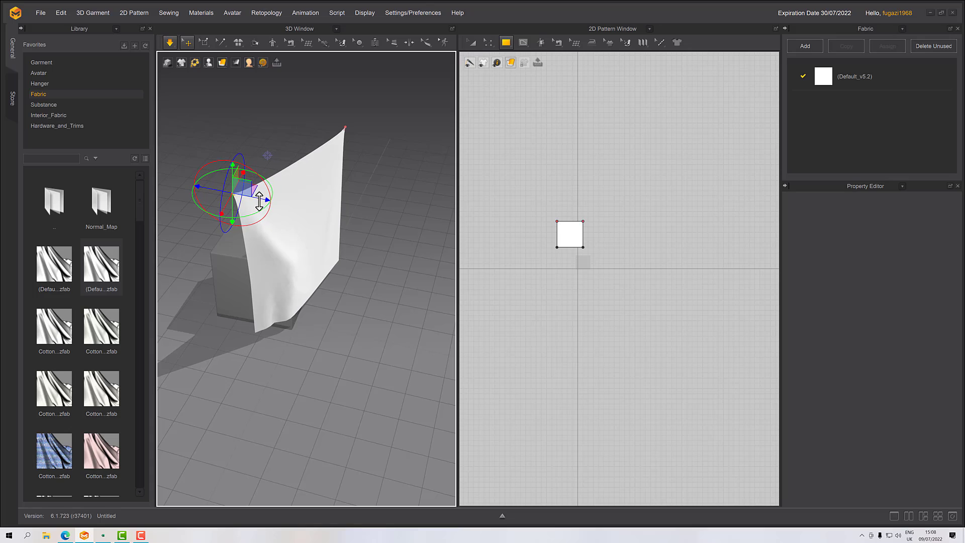
# - Move the opposite pinned corner of the cloth down and slightly inward during the simulation
pyautogui.click(346, 128)
pyautogui.moveTo(394, 155); pyautogui.dragTo(349, 123, button='right')
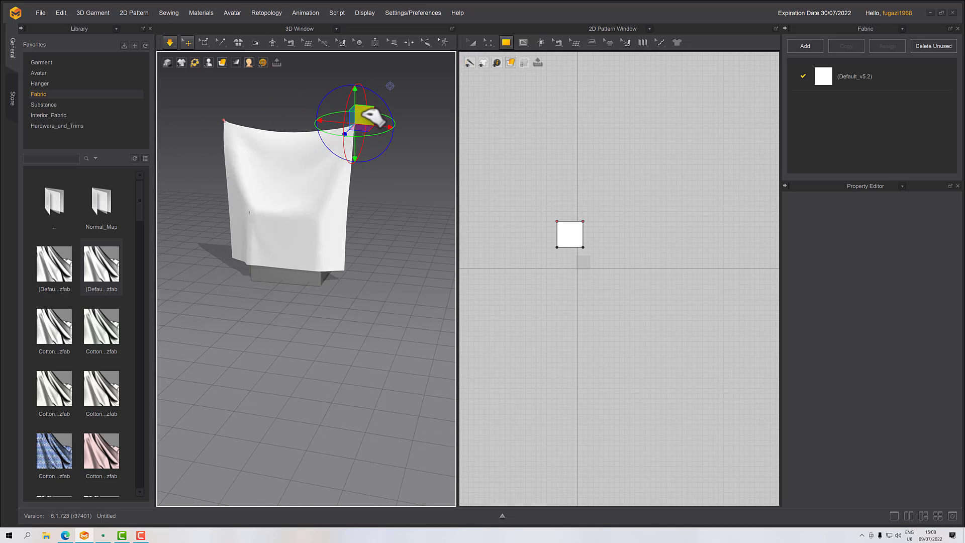
pyautogui.moveTo(352, 119); pyautogui.dragTo(344, 141)
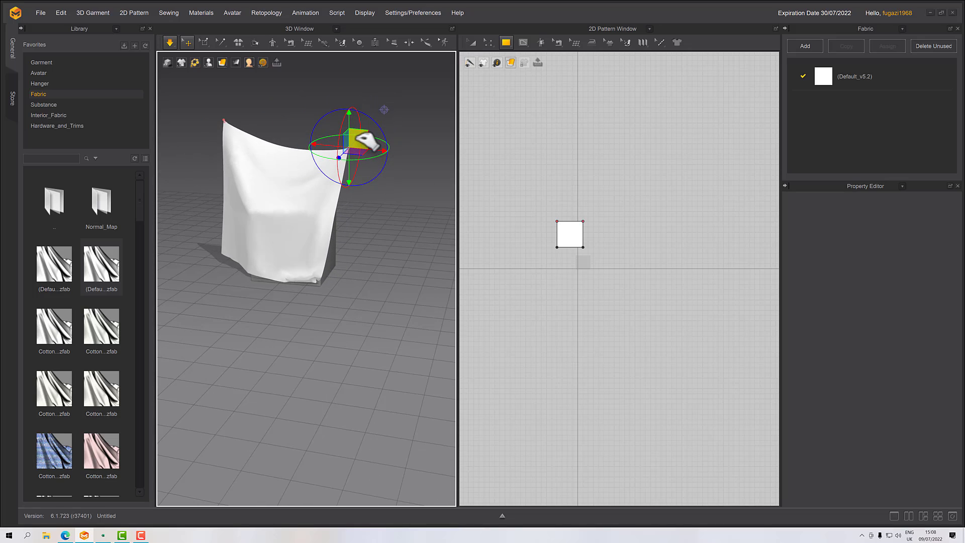
# - Shift the first pinned corner down and inward, and pull it farther back over the cube
pyautogui.click(225, 122)
pyautogui.click(221, 122)
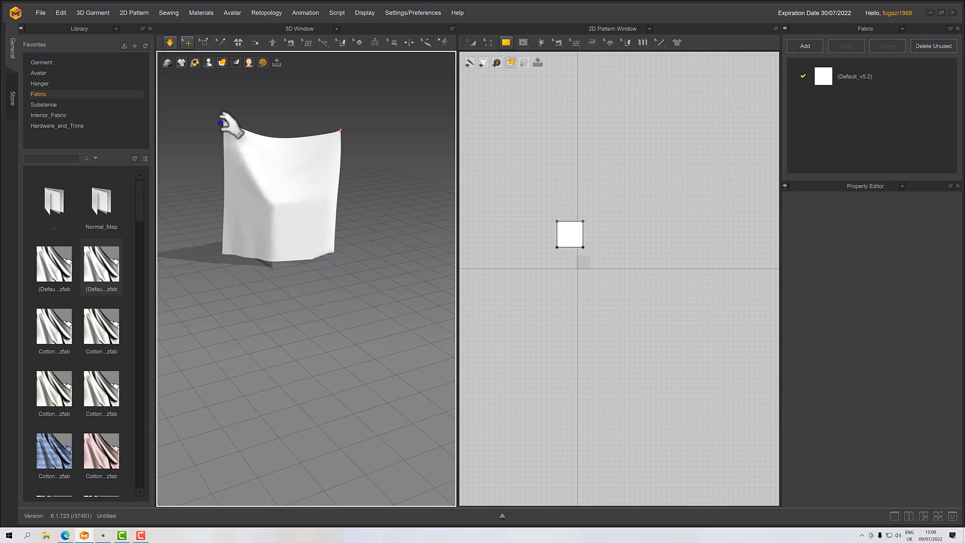
pyautogui.click(224, 120)
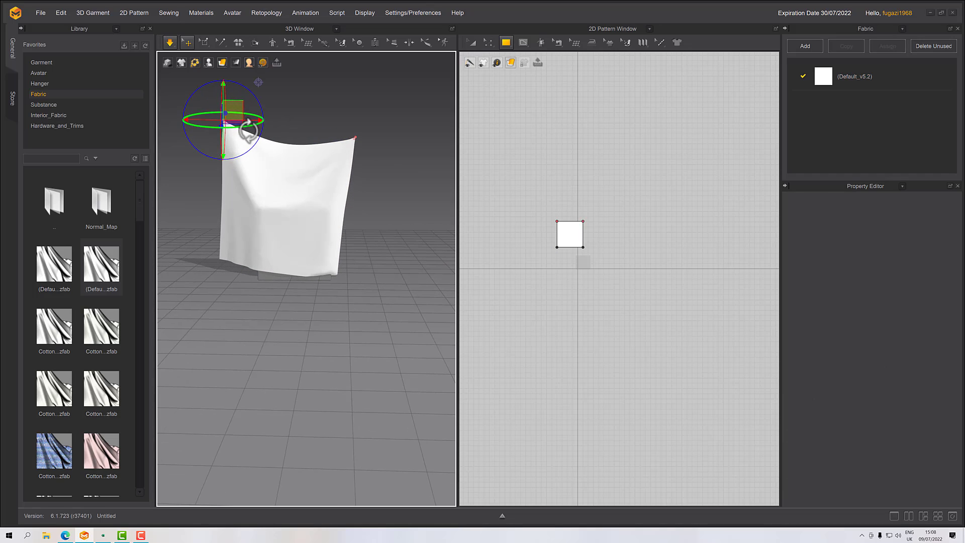
pyautogui.moveTo(240, 112); pyautogui.dragTo(257, 132)
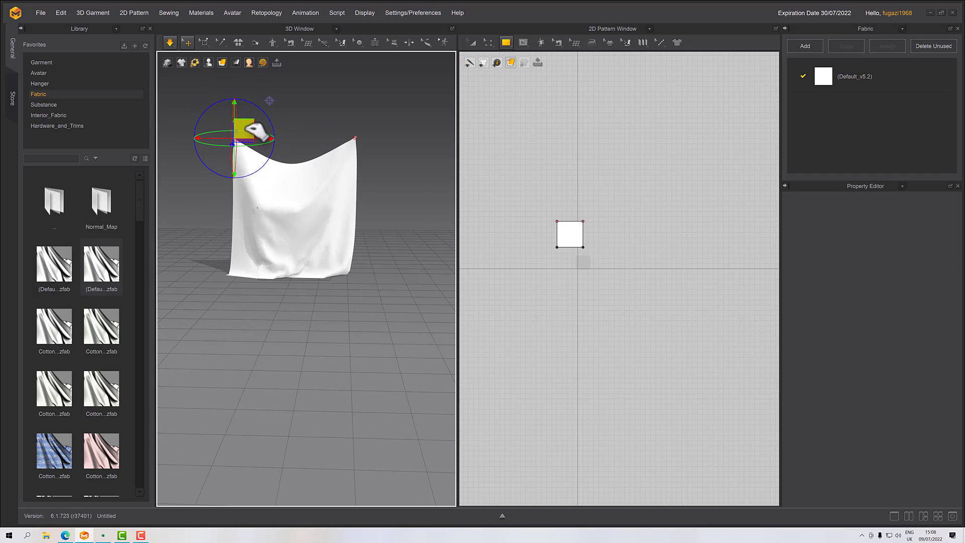
pyautogui.moveTo(257, 132); pyautogui.dragTo(362, 189, button='right')
pyautogui.moveTo(302, 155); pyautogui.dragTo(265, 231, button='right')
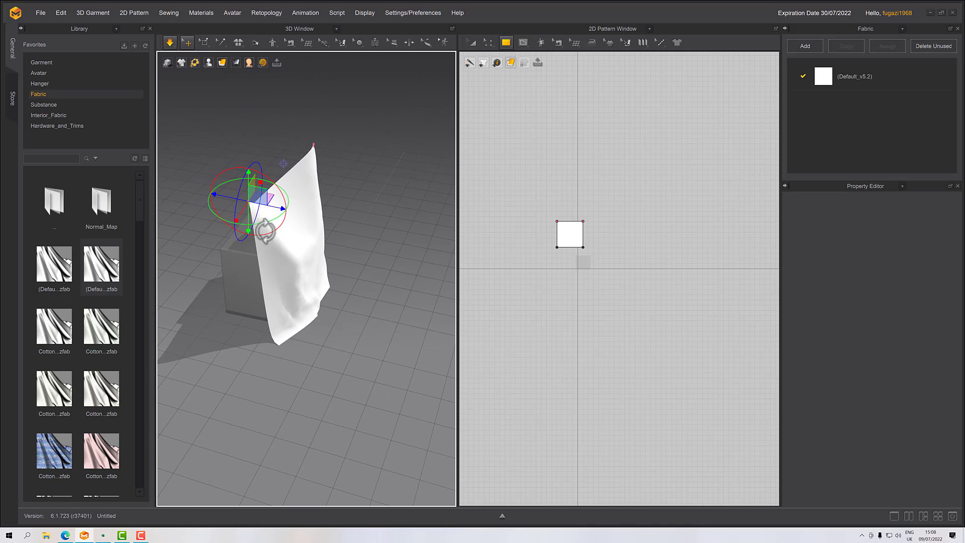
pyautogui.moveTo(271, 207); pyautogui.dragTo(250, 204)
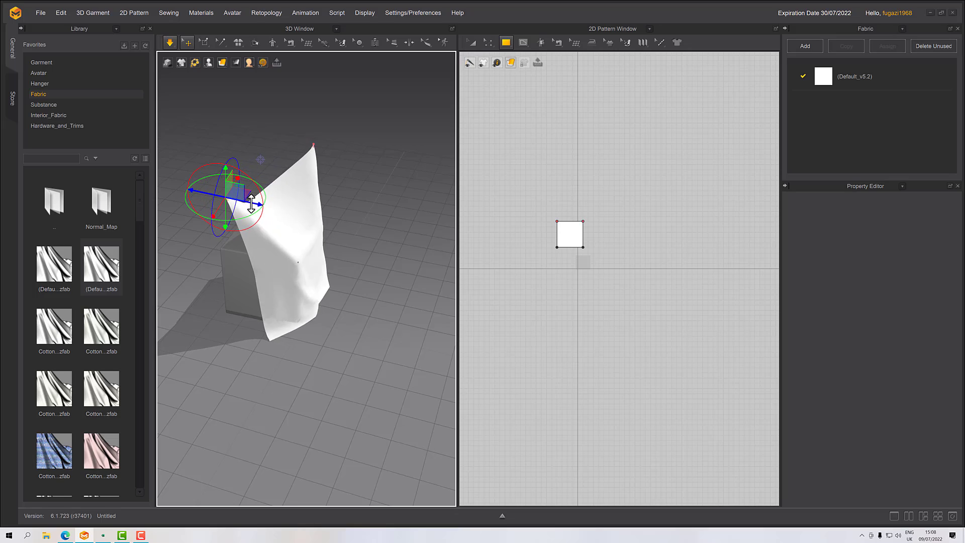
# - Pull the second pinned corner back over the cube so the cloth drapes across the cube's top edge
pyautogui.click(362, 160)
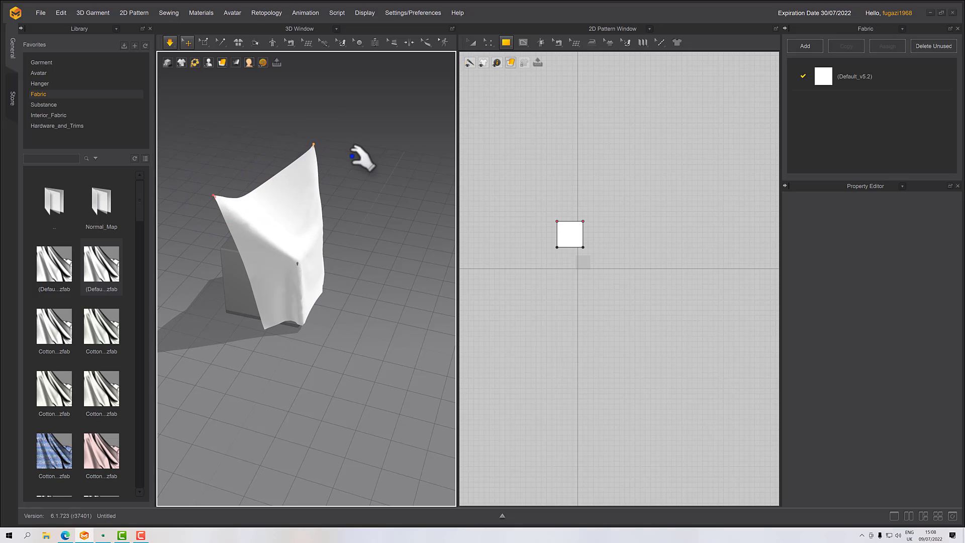
pyautogui.click(312, 148)
pyautogui.click(314, 147)
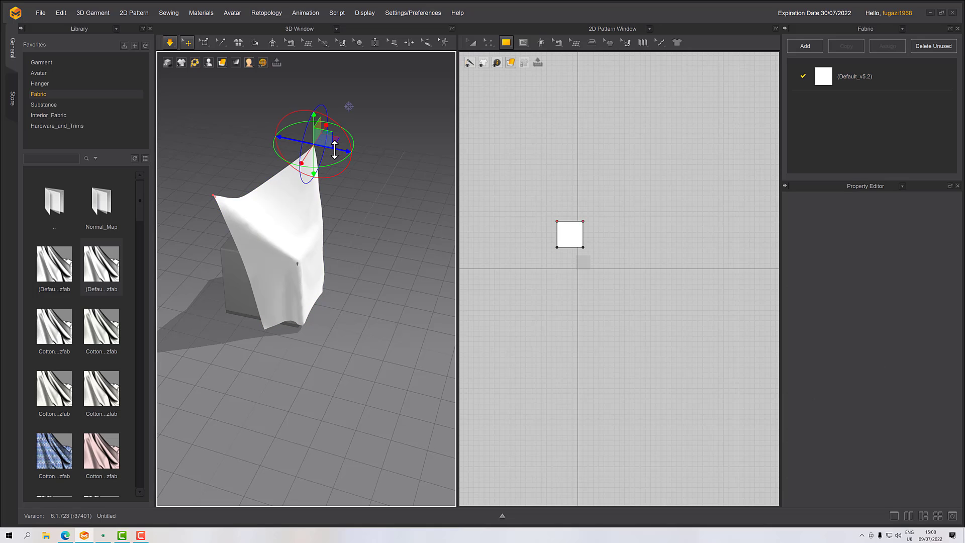
pyautogui.moveTo(334, 149); pyautogui.dragTo(289, 141)
pyautogui.moveTo(358, 181); pyautogui.dragTo(318, 169, button='right')
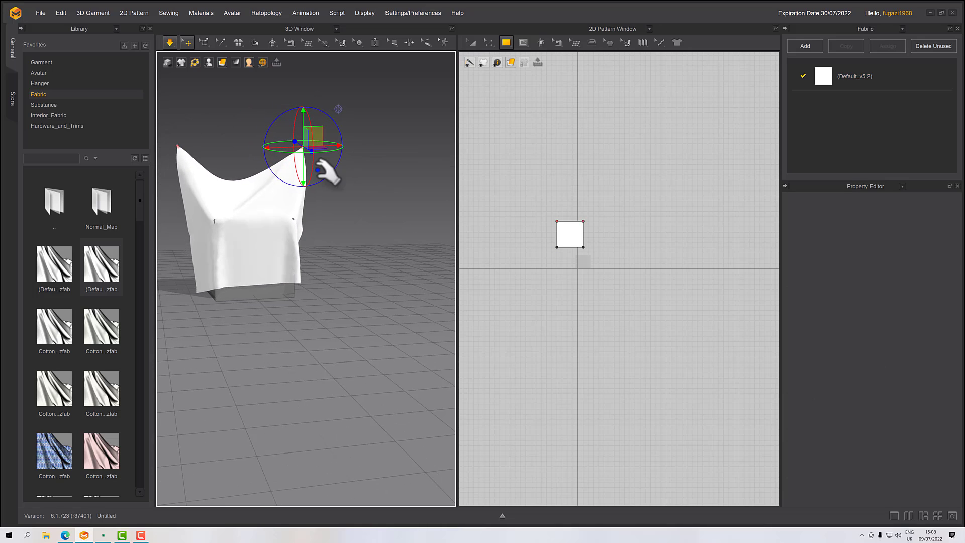
# - Set the cloth's particle distance to 10 mm and run the simulation again
pyautogui.scroll(8, 308, 246)
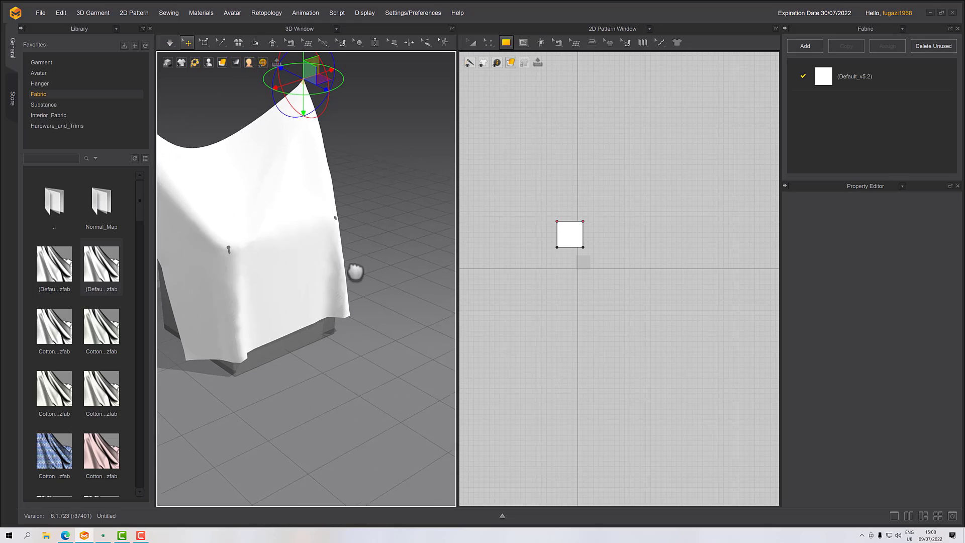
pyautogui.press('q')
pyautogui.click(294, 206)
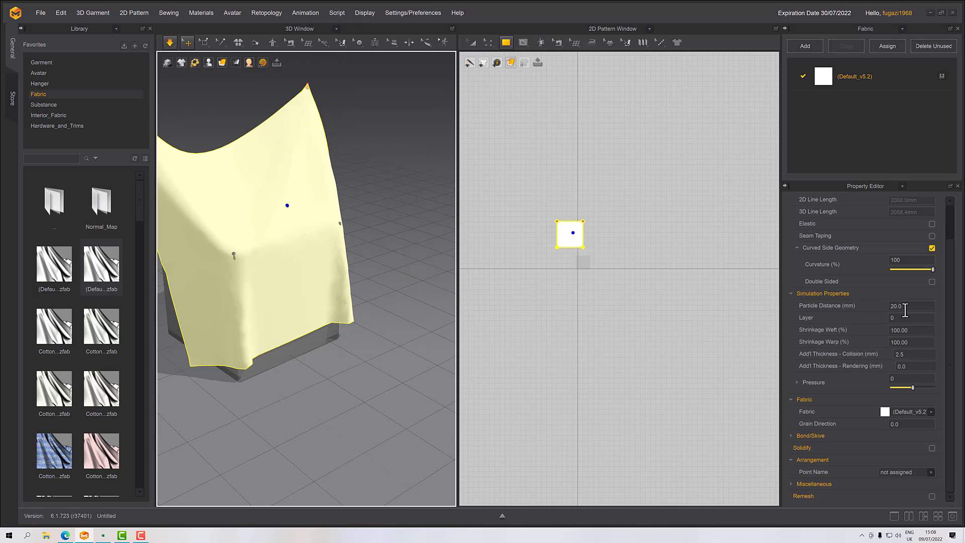
pyautogui.doubleClick(904, 308)
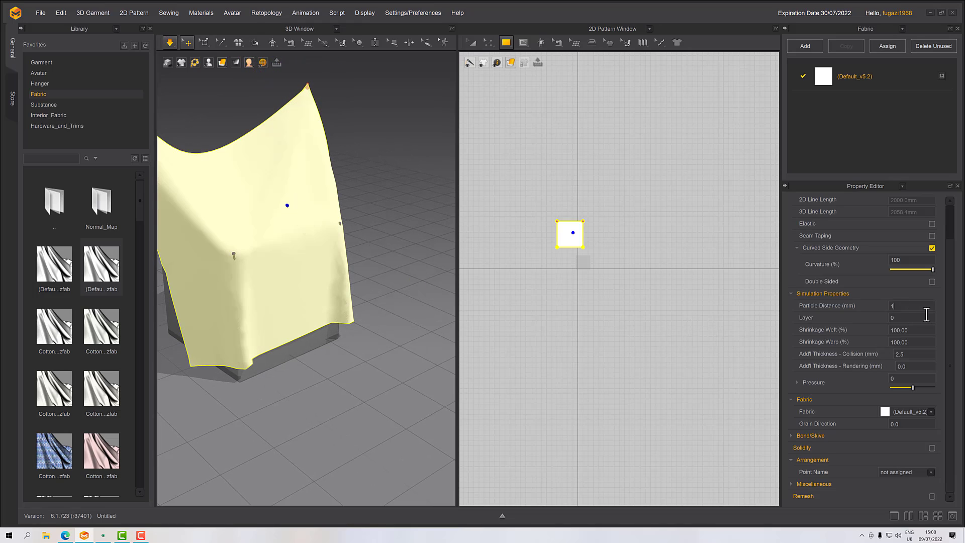
pyautogui.press('Return')
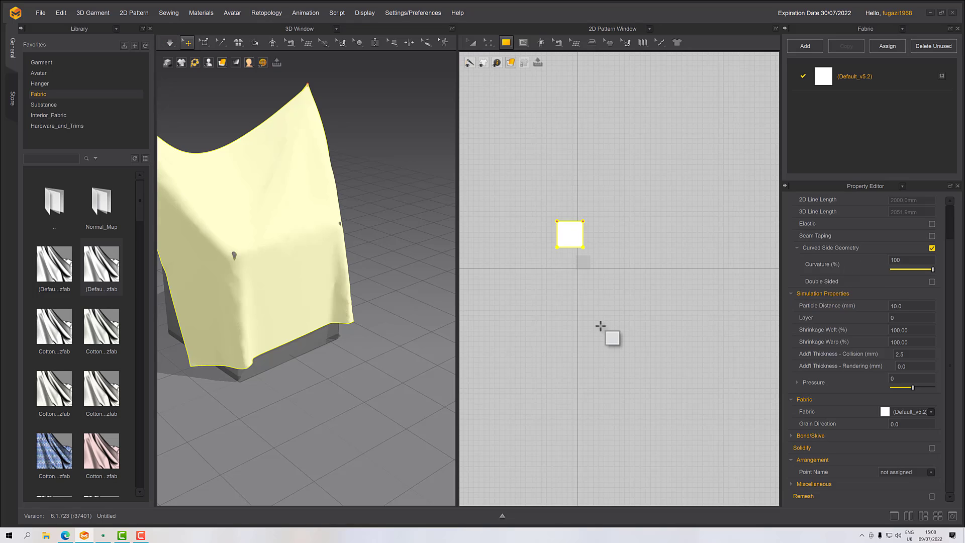
pyautogui.moveTo(224, 319); pyautogui.dragTo(273, 287, button='right')
pyautogui.press('space')
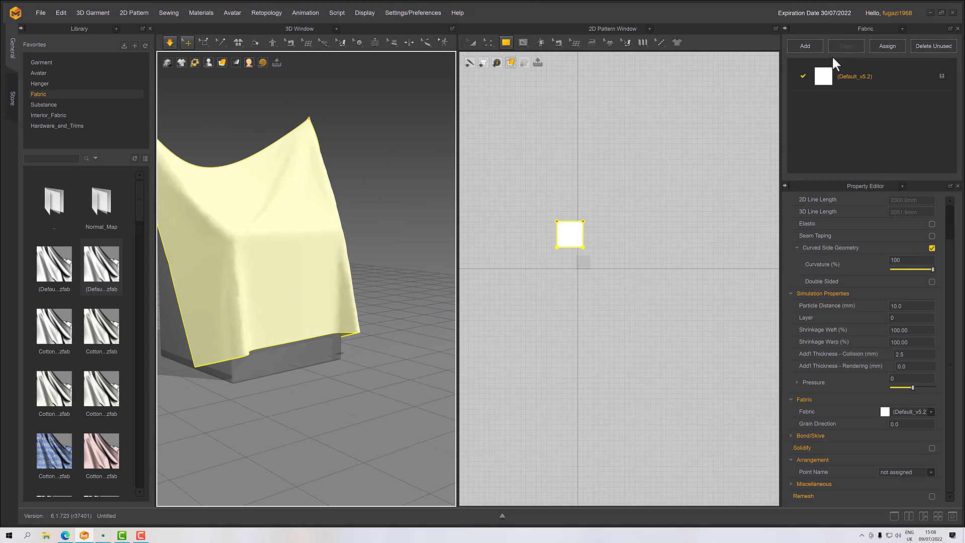
# - Apply the library fabric (Default_v5.2).zfab to the cloth's existing fabric entry and toggle the simulation to check the drape
pyautogui.click(863, 80)
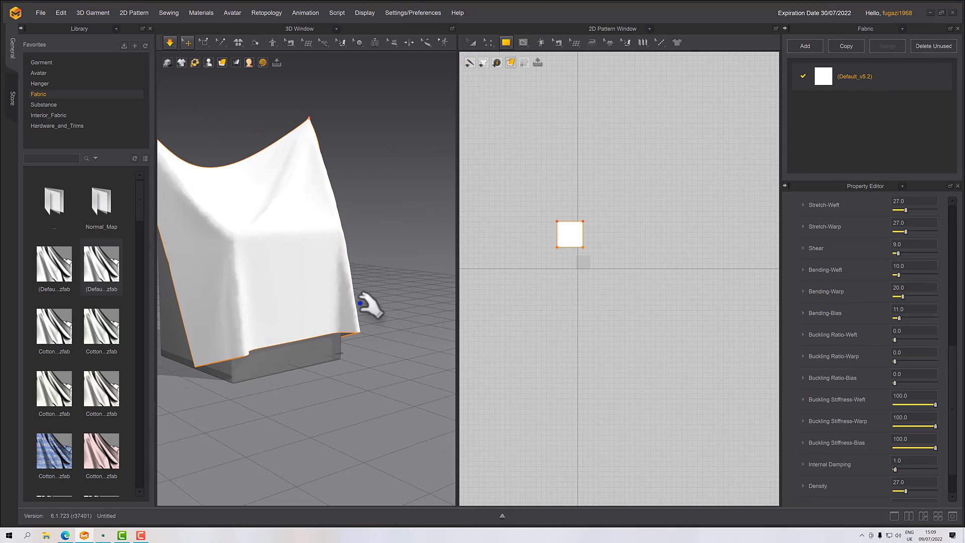
pyautogui.moveTo(102, 272)
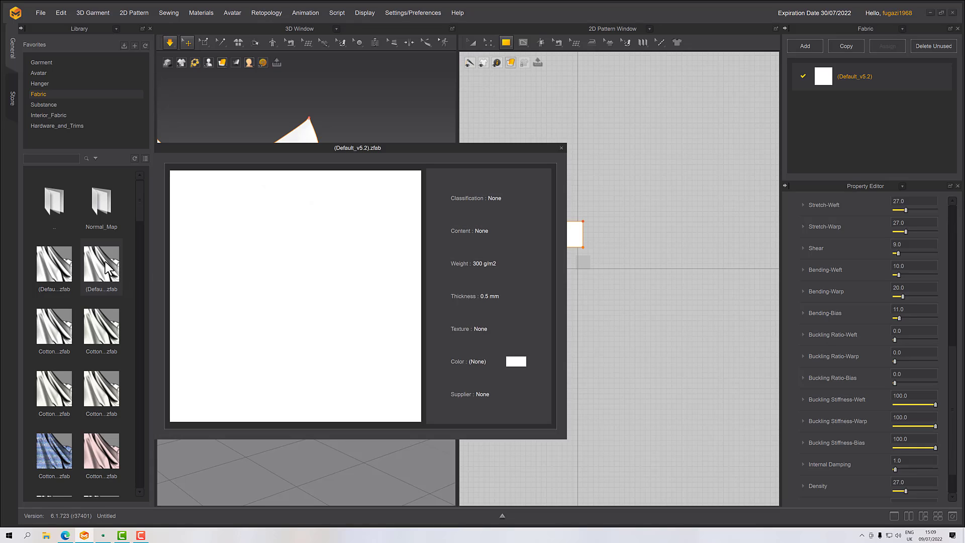
pyautogui.moveTo(105, 261); pyautogui.dragTo(878, 74)
pyautogui.moveTo(543, 306); pyautogui.dragTo(352, 310, button='right')
pyautogui.scroll(5, 362, 327)
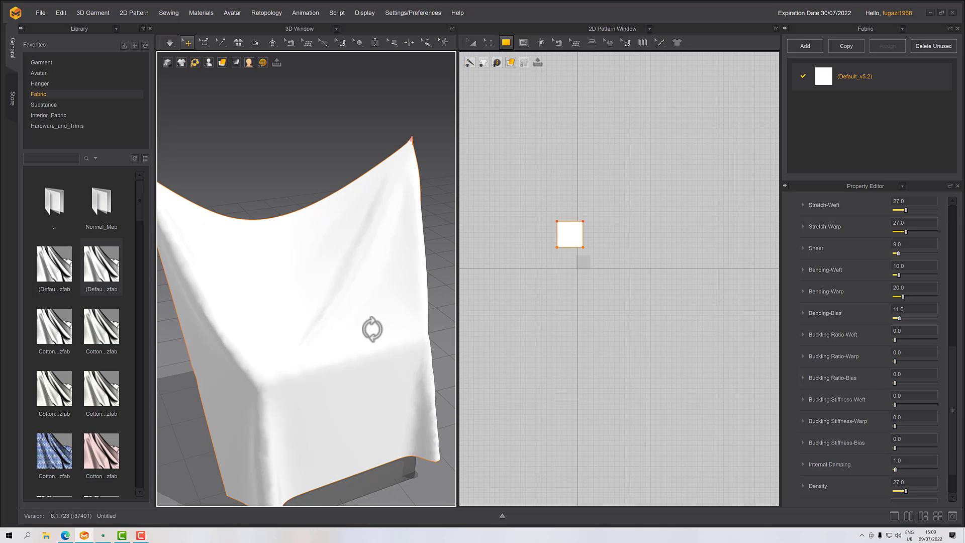
pyautogui.moveTo(366, 318)
pyautogui.mouseDown(button='right')
pyautogui.moveTo(330, 302)
pyautogui.moveTo(360, 312)
pyautogui.mouseUp(button='right')
pyautogui.press('space')
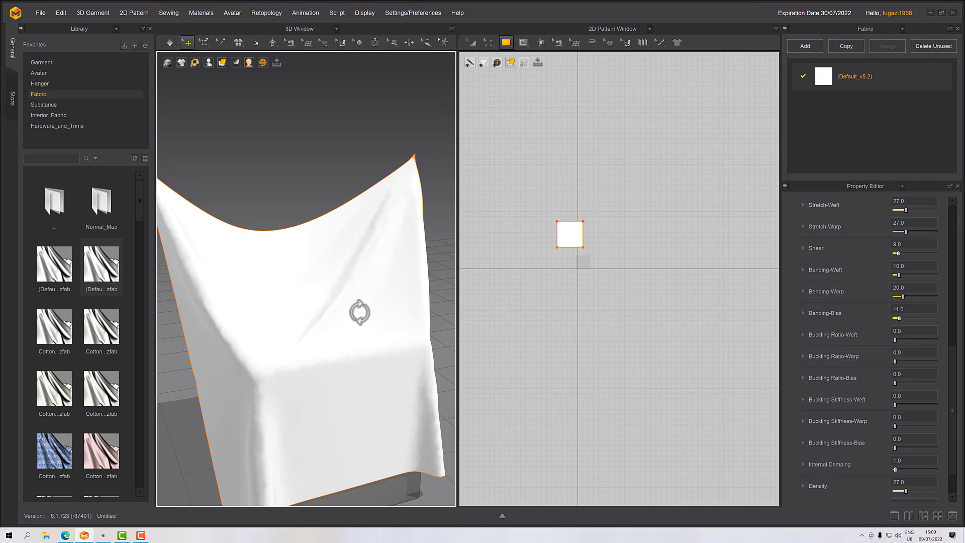
# - Try the library fabric Cotton_Gabardine on the cloth with the simulation toggled, and delete the unused fabric entry
pyautogui.scroll(-3, 367, 324)
pyautogui.scroll(3, 367, 325)
pyautogui.rightClick(358, 309)
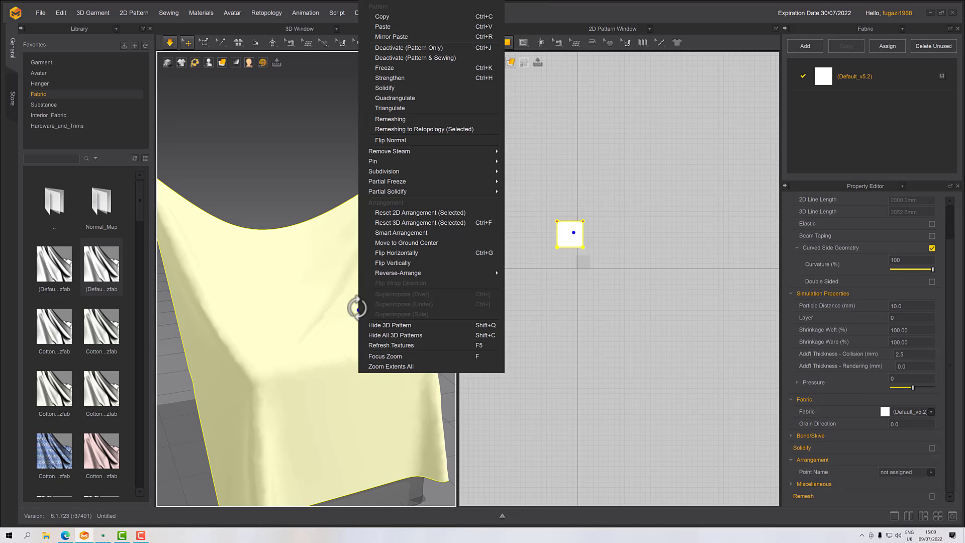
pyautogui.click(324, 306)
pyautogui.scroll(-3, 332, 320)
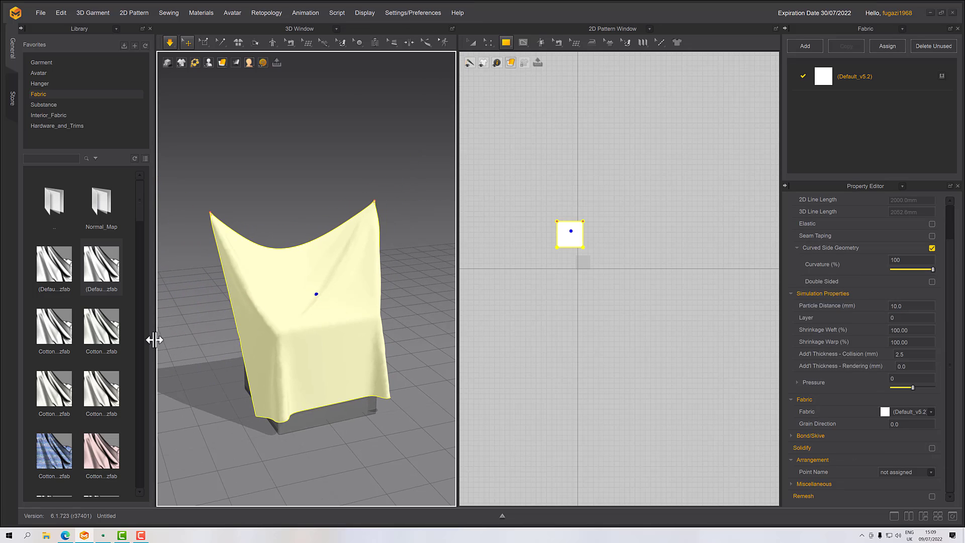
pyautogui.moveTo(101, 327); pyautogui.dragTo(378, 268)
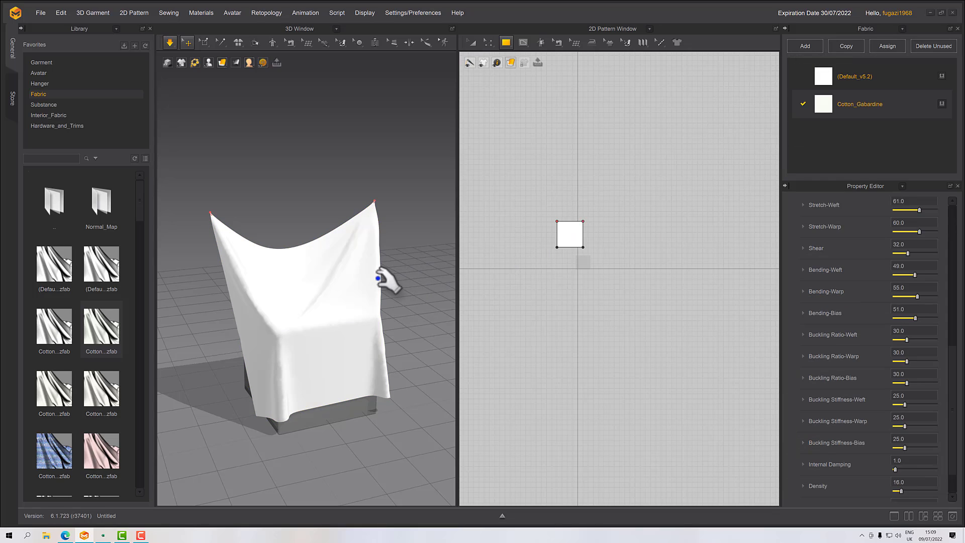
pyautogui.moveTo(378, 269); pyautogui.dragTo(372, 273, button='right')
pyautogui.press('space')
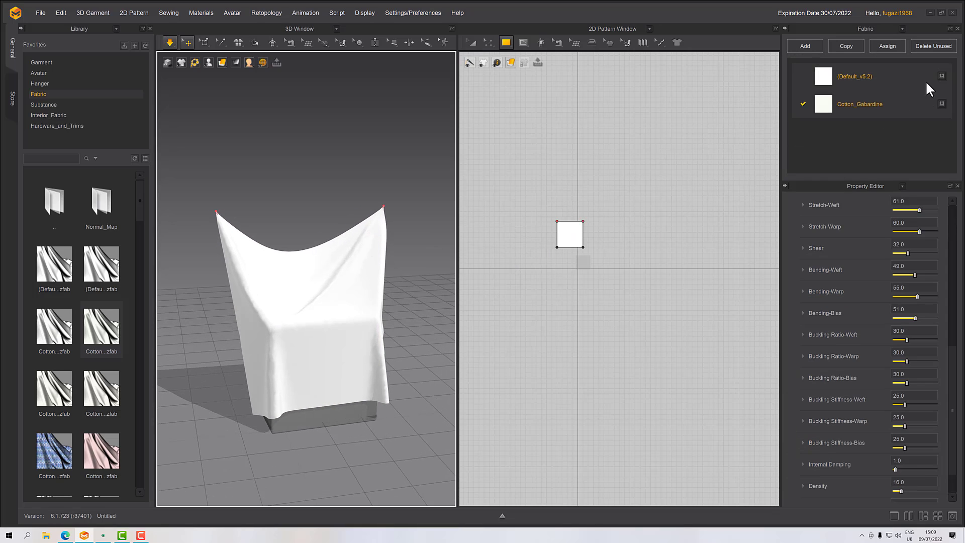
pyautogui.click(937, 46)
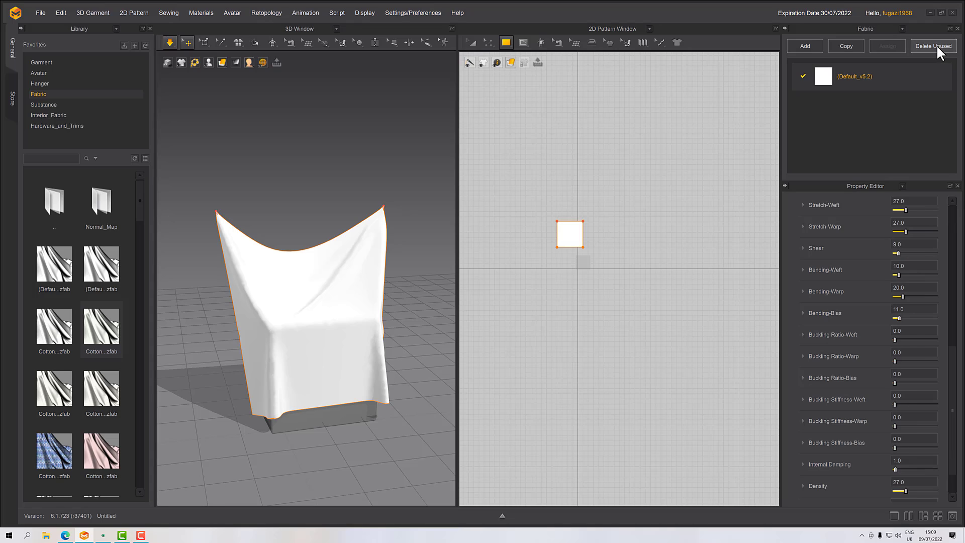
# - Replace the cloth's fabric entry with the library fabric Cotton_Heavy_Twill and check the drape over the cube
pyautogui.moveTo(96, 383); pyautogui.dragTo(909, 77)
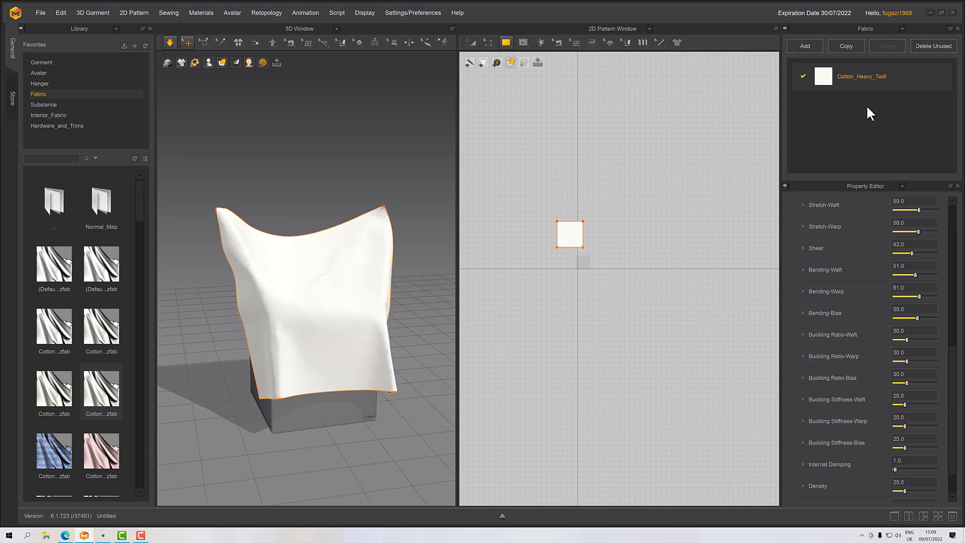
pyautogui.moveTo(366, 323); pyautogui.dragTo(336, 269)
pyautogui.moveTo(362, 286); pyautogui.dragTo(328, 278, button='right')
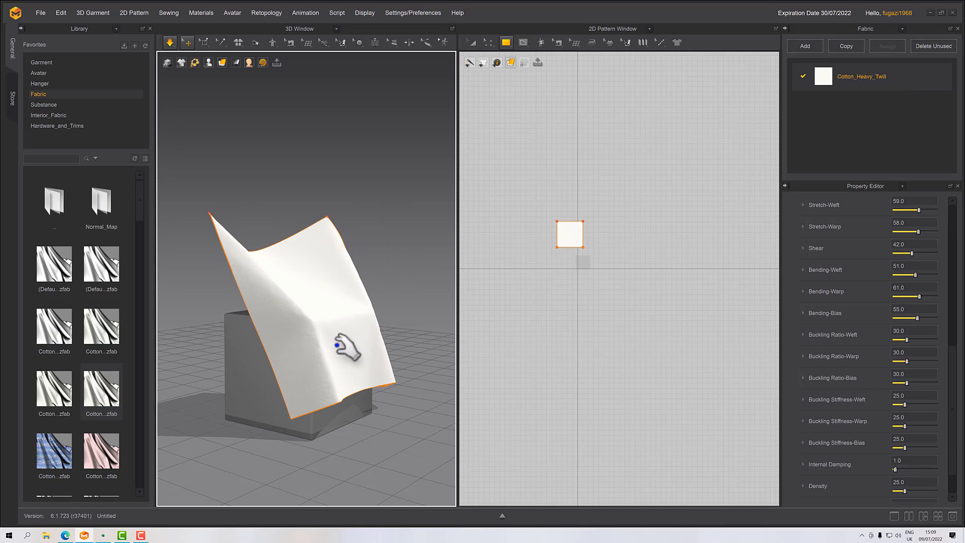
# - Find the library fabric Fur_Rabbit, apply it to the cloth's fabric entry, and check the drape from the front
pyautogui.moveTo(101, 466)
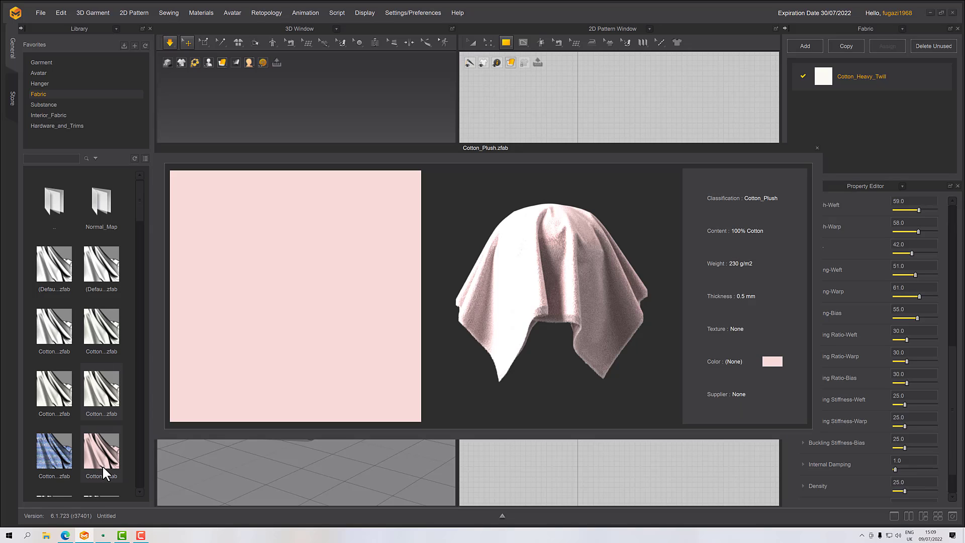
pyautogui.scroll(-5, 101, 453)
pyautogui.scroll(-2, 102, 455)
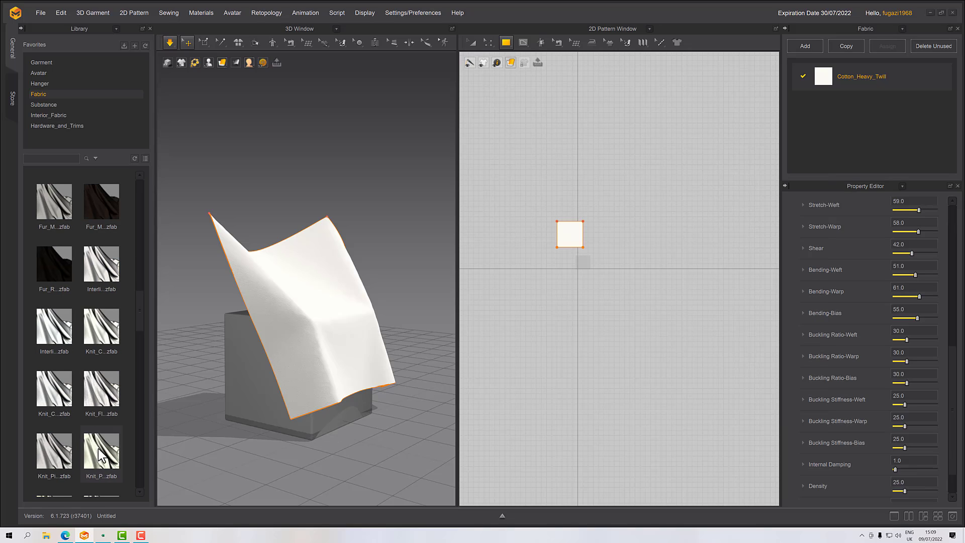
pyautogui.moveTo(57, 283)
pyautogui.moveTo(57, 283); pyautogui.dragTo(894, 75)
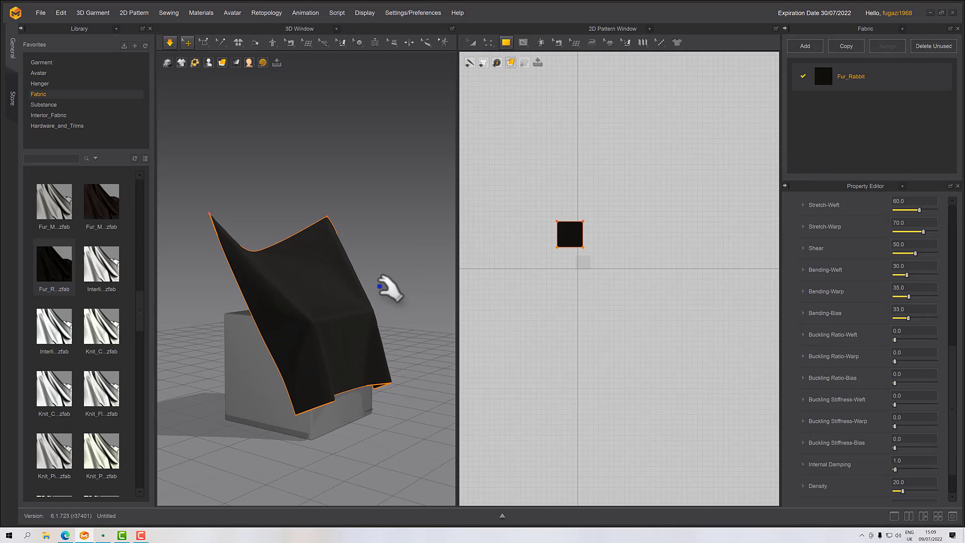
pyautogui.moveTo(391, 284); pyautogui.dragTo(341, 306, button='right')
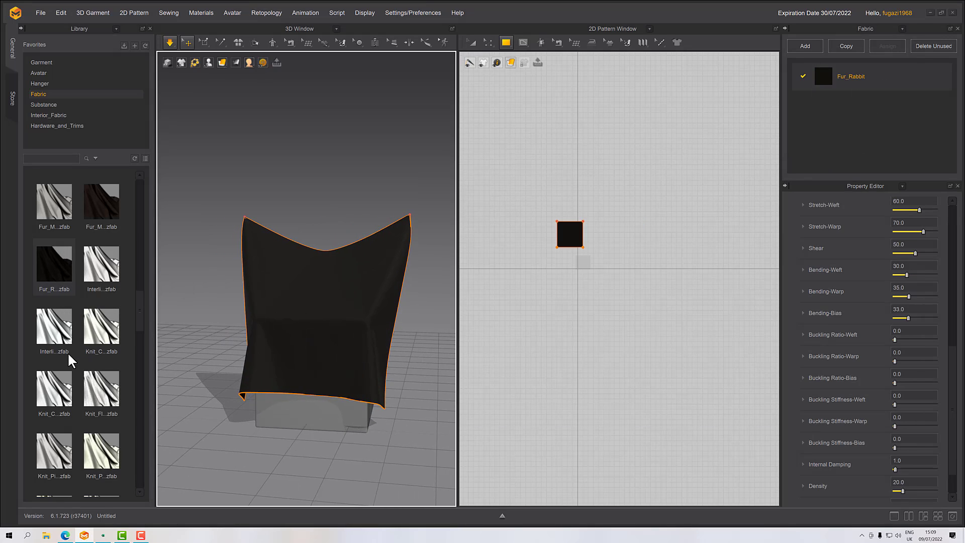
# - Find the library fabric Nylon_Canvas, apply it to the cloth's existing fabric entry, and check the drape
pyautogui.scroll(-4, 98, 386)
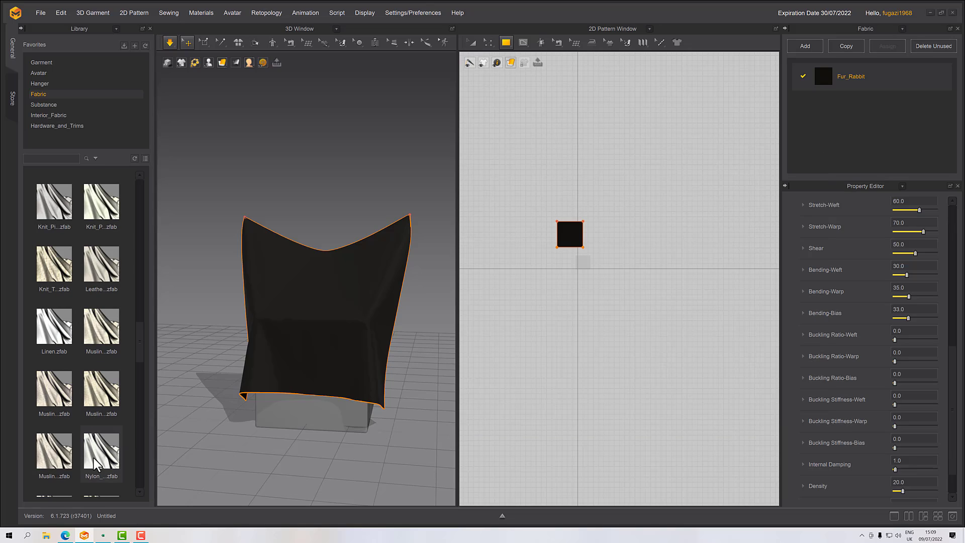
pyautogui.moveTo(97, 456)
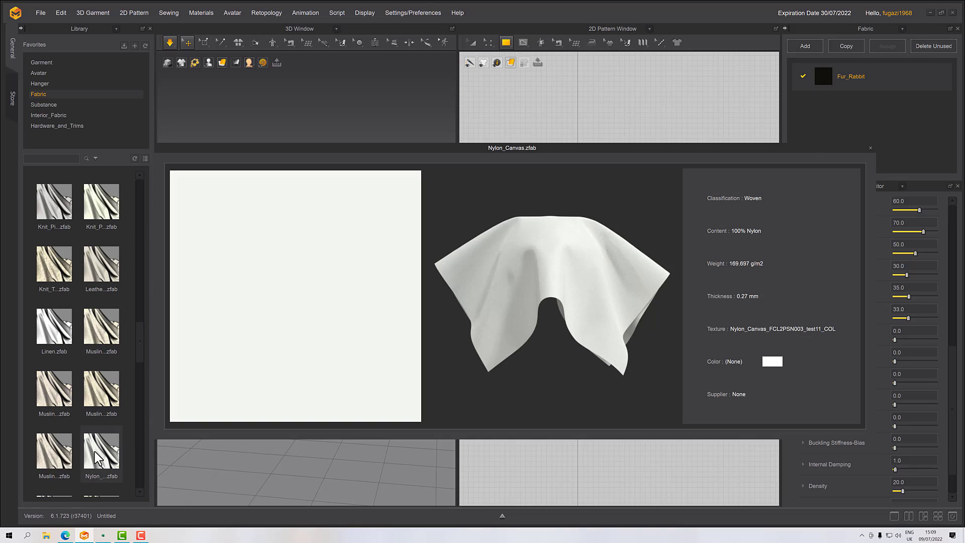
pyautogui.moveTo(98, 457); pyautogui.dragTo(876, 74)
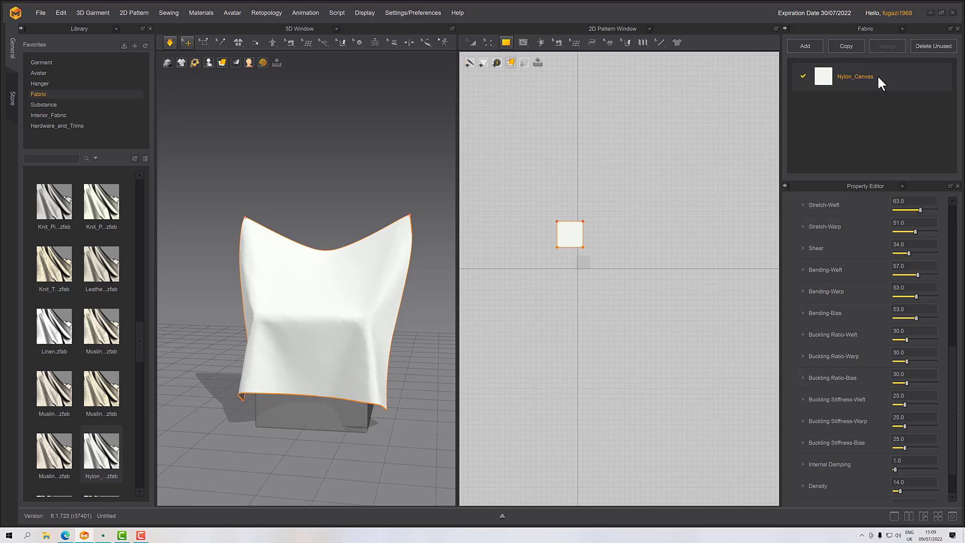
pyautogui.moveTo(409, 319); pyautogui.dragTo(424, 333, button='right')
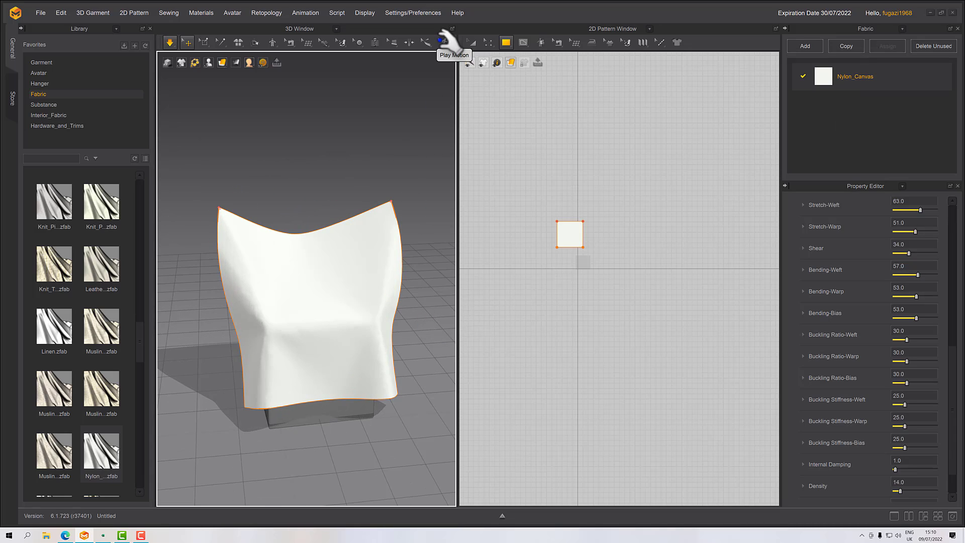
# - Restore the library fabric (Default_v5.2) on the cloth's fabric entry and expand its physical property preset to review the settings
pyautogui.click(138, 198)
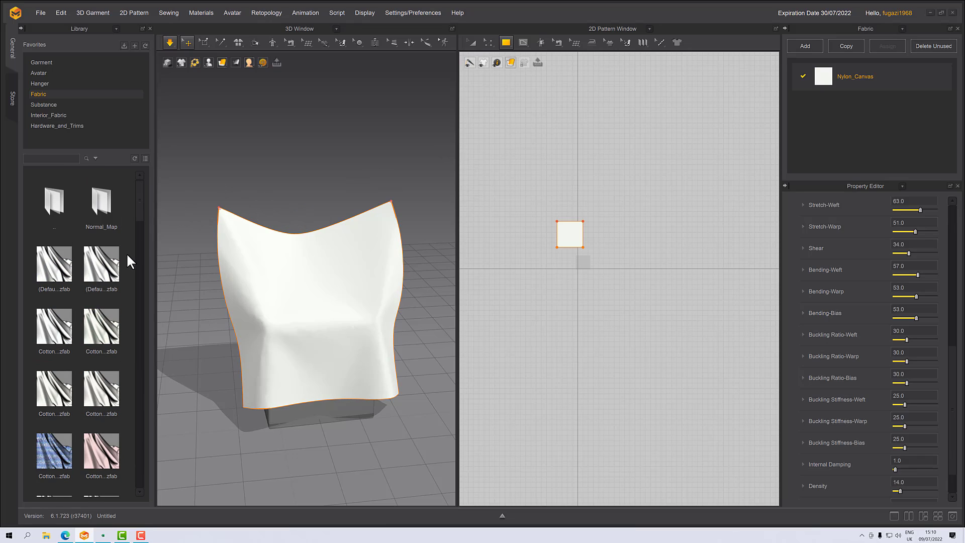
pyautogui.moveTo(103, 265); pyautogui.dragTo(868, 79)
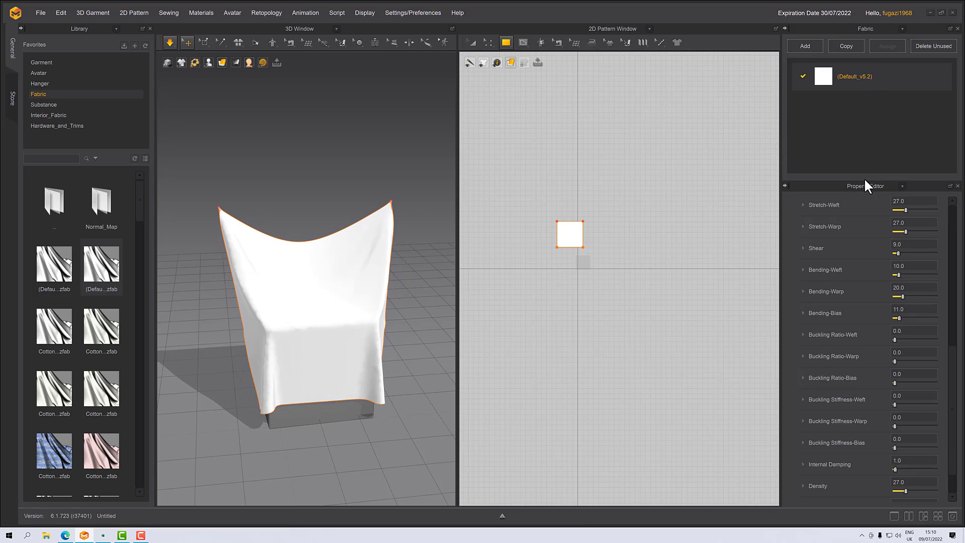
pyautogui.scroll(8, 892, 204)
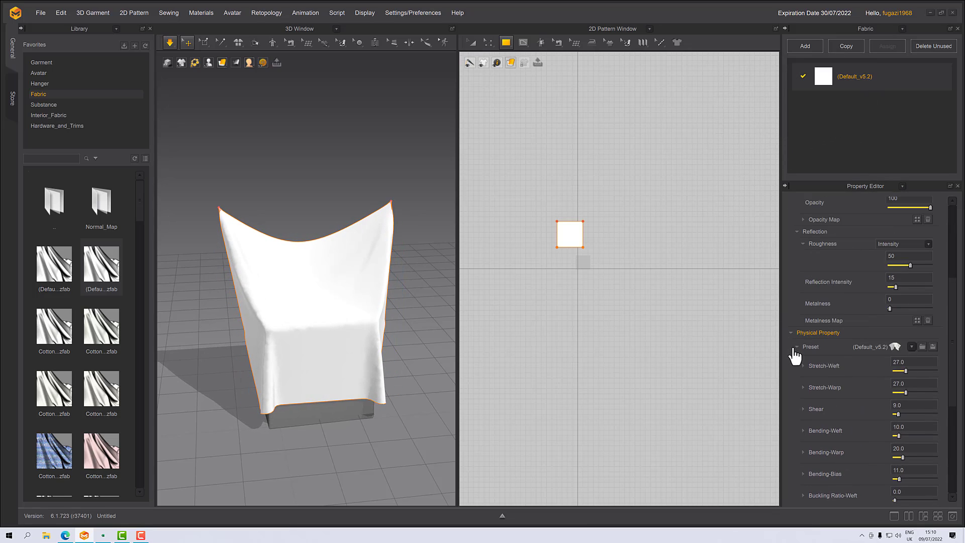
pyautogui.scroll(6, 803, 342)
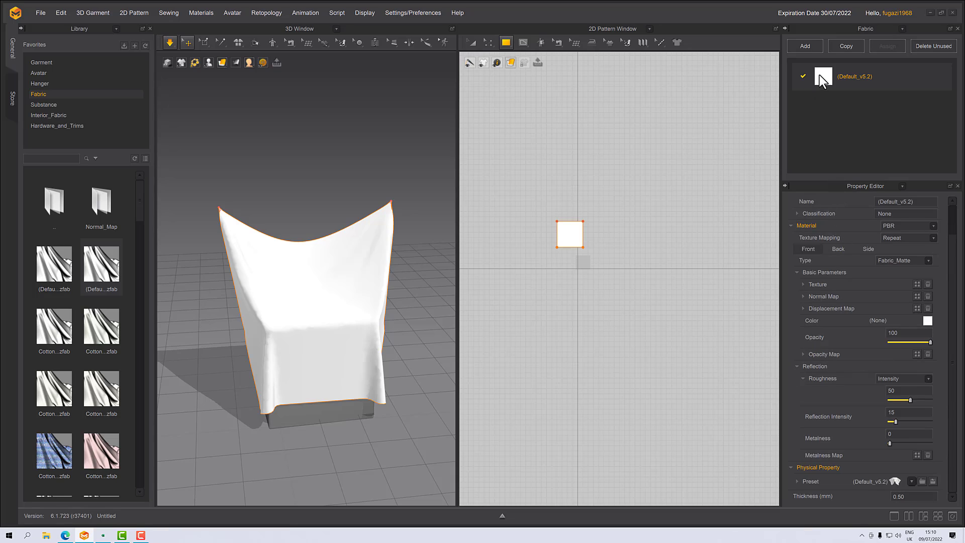
pyautogui.click(800, 482)
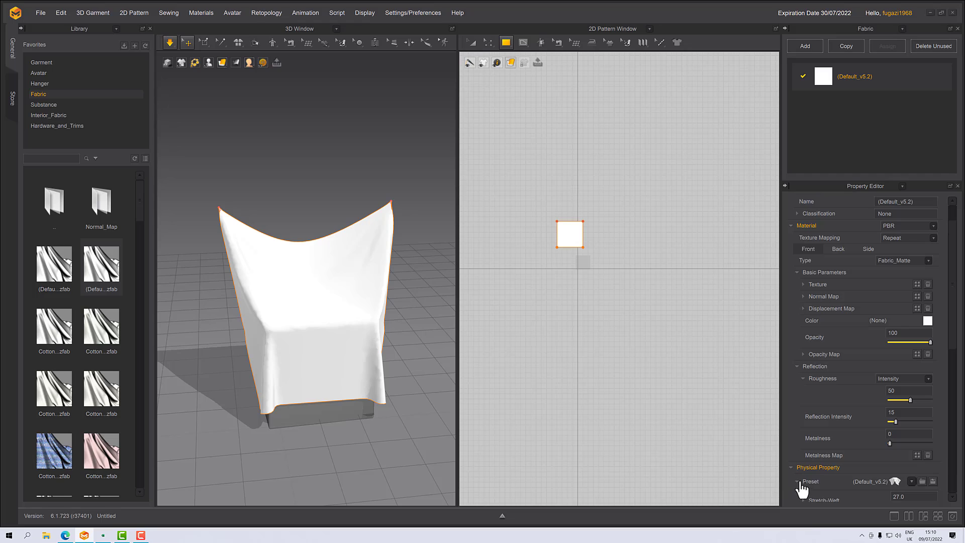
pyautogui.scroll(-15, 830, 443)
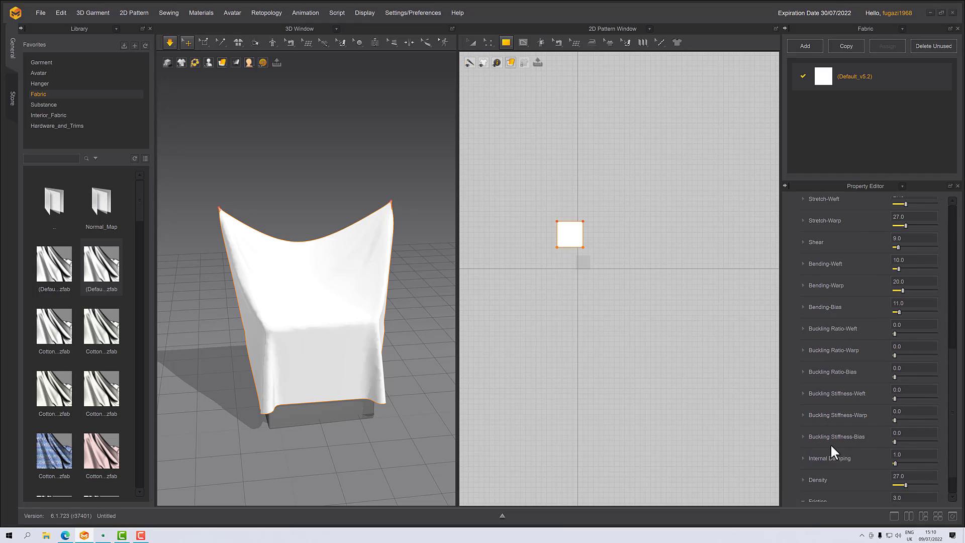
pyautogui.scroll(4, 830, 443)
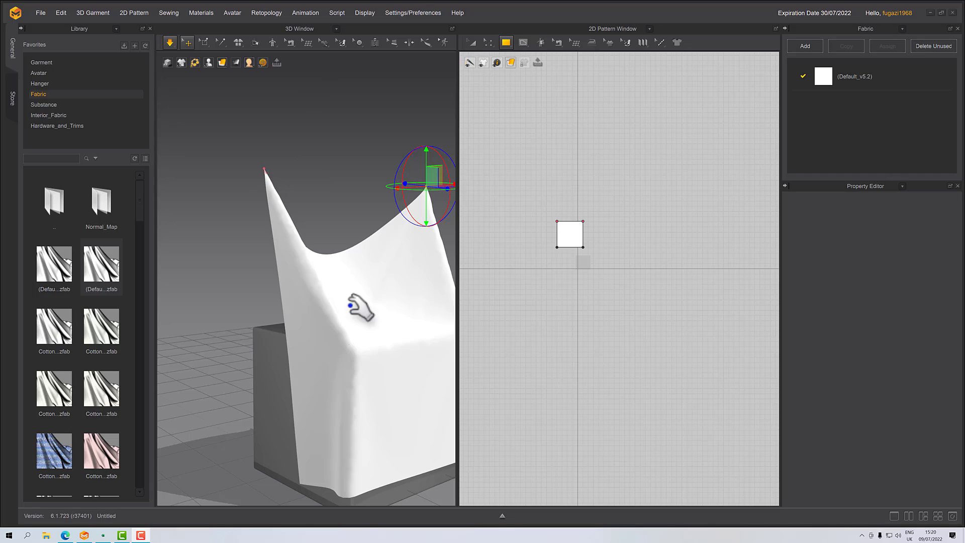
# - Reapply the library fabric (Default_v5.2) to the cloth's fabric entry and inspect the drape around the cube
pyautogui.click(370, 266)
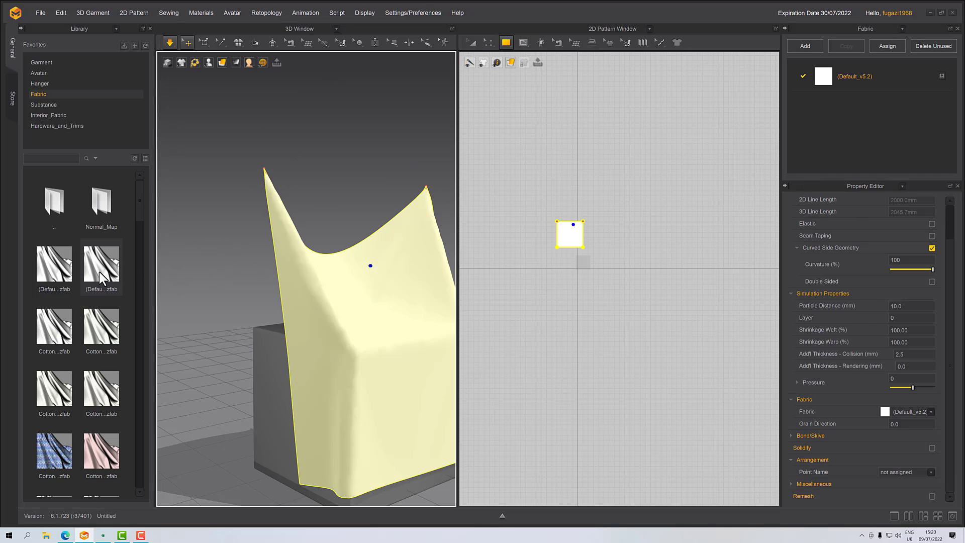
pyautogui.moveTo(905, 95)
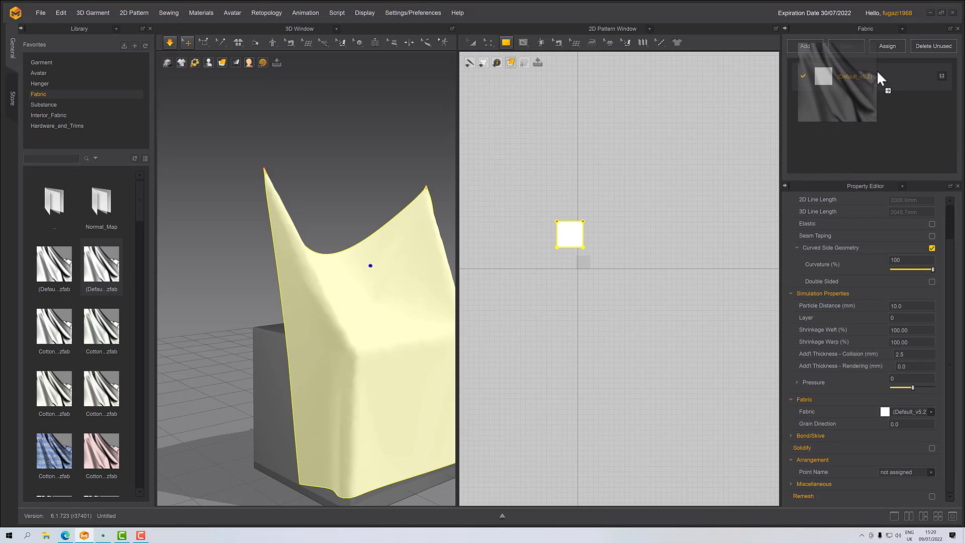
pyautogui.click(846, 68)
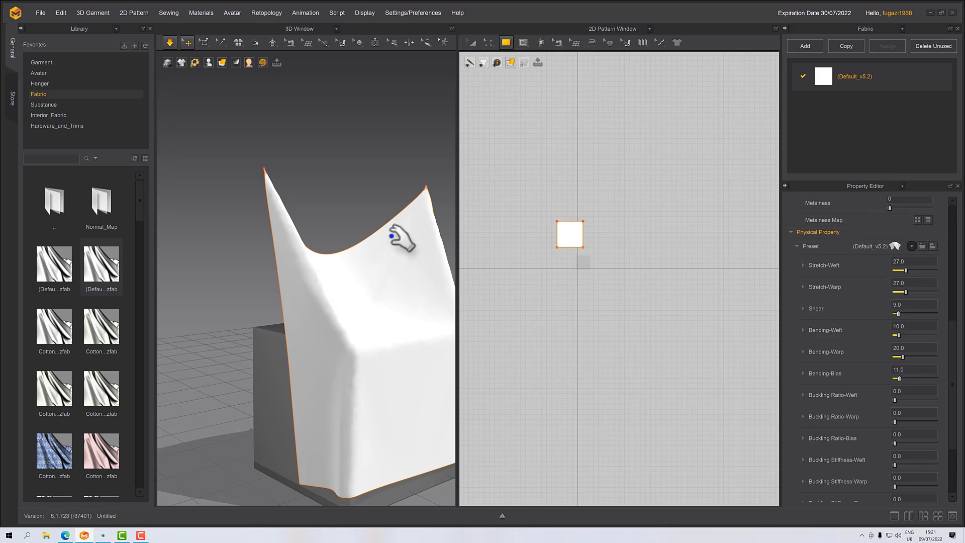
pyautogui.moveTo(401, 237); pyautogui.dragTo(236, 94, button='right')
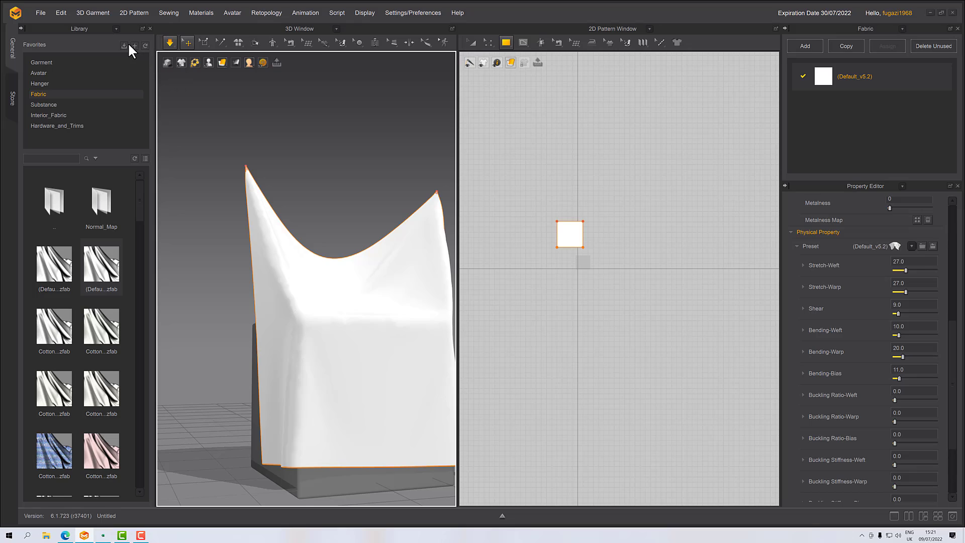
pyautogui.moveTo(437, 180); pyautogui.dragTo(446, 190, button='right')
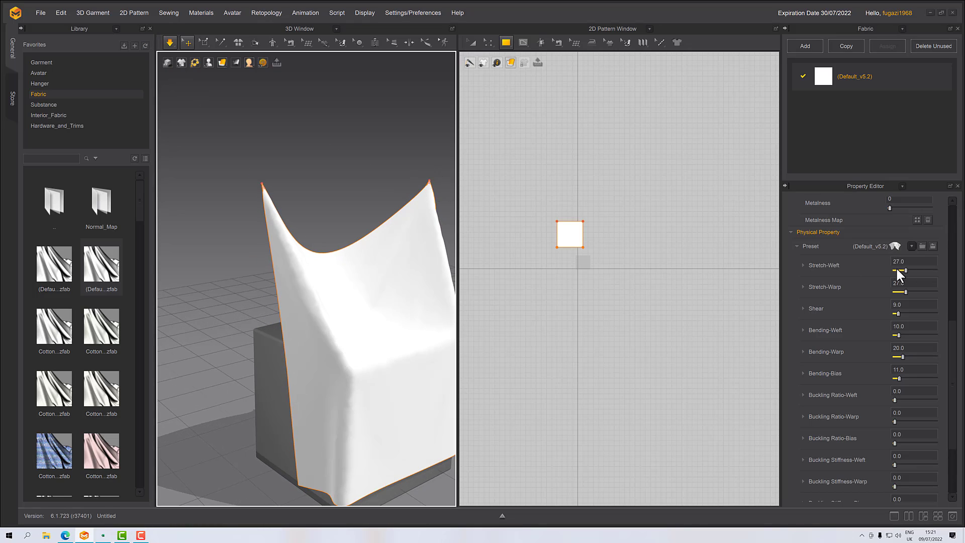
# - Set the fabric's Stretch-Weft and Stretch-Warp to 0 and inspect how the cloth stretches over the cube
pyautogui.moveTo(903, 269); pyautogui.dragTo(881, 291)
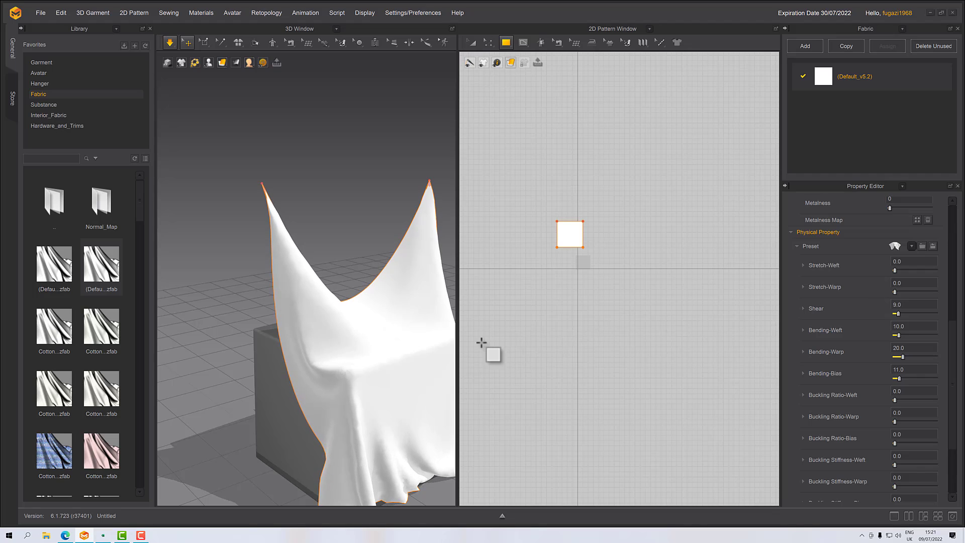
pyautogui.moveTo(407, 339); pyautogui.dragTo(280, 400, button='right')
pyautogui.click(261, 435)
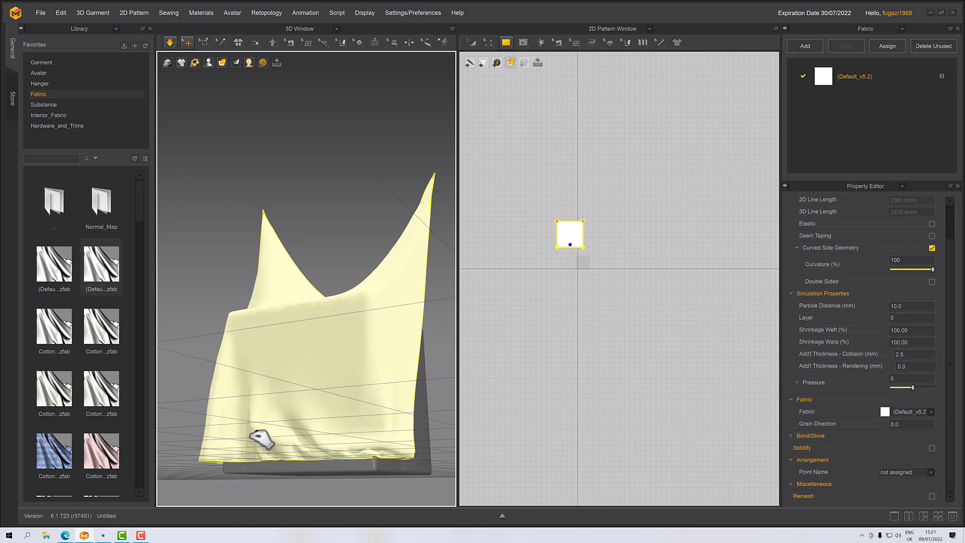
pyautogui.moveTo(262, 435)
pyautogui.mouseDown(button='right')
pyautogui.moveTo(288, 433)
pyautogui.moveTo(250, 441)
pyautogui.mouseUp(button='right')
pyautogui.press('space')
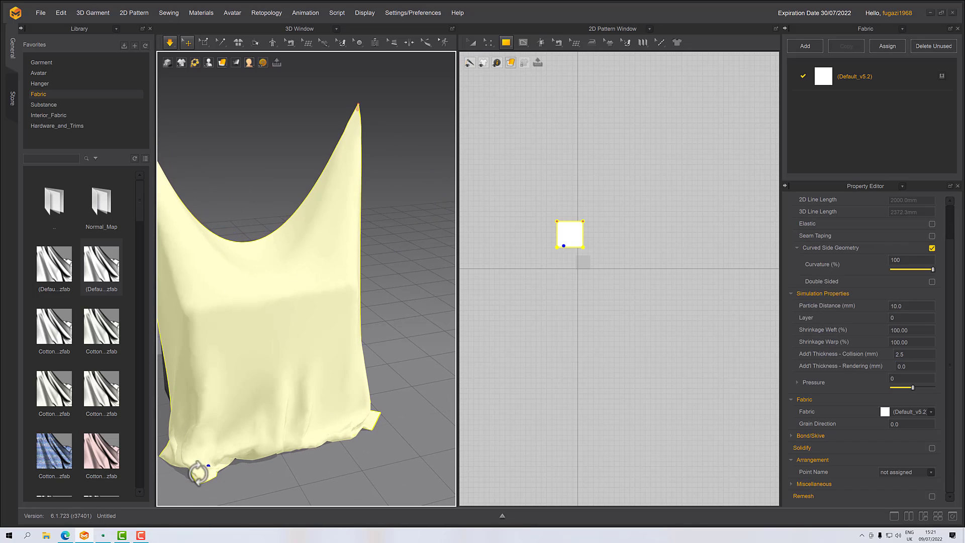
pyautogui.moveTo(294, 413); pyautogui.dragTo(278, 394, button='right')
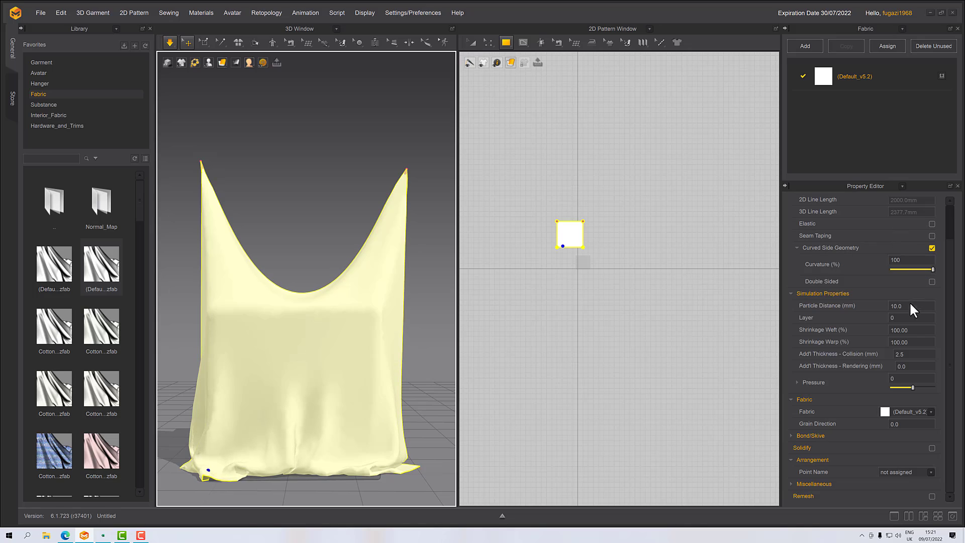
# - Reselect the default fabric, set its Stretch-Weft and Stretch-Warp to 100, and inspect the simulated drape
pyautogui.doubleClick(827, 74)
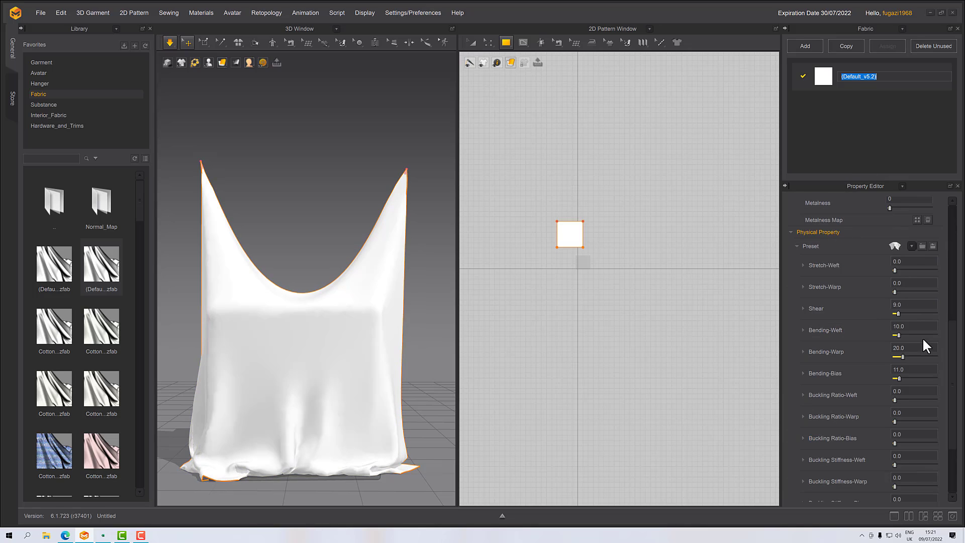
pyautogui.moveTo(895, 270); pyautogui.dragTo(934, 271)
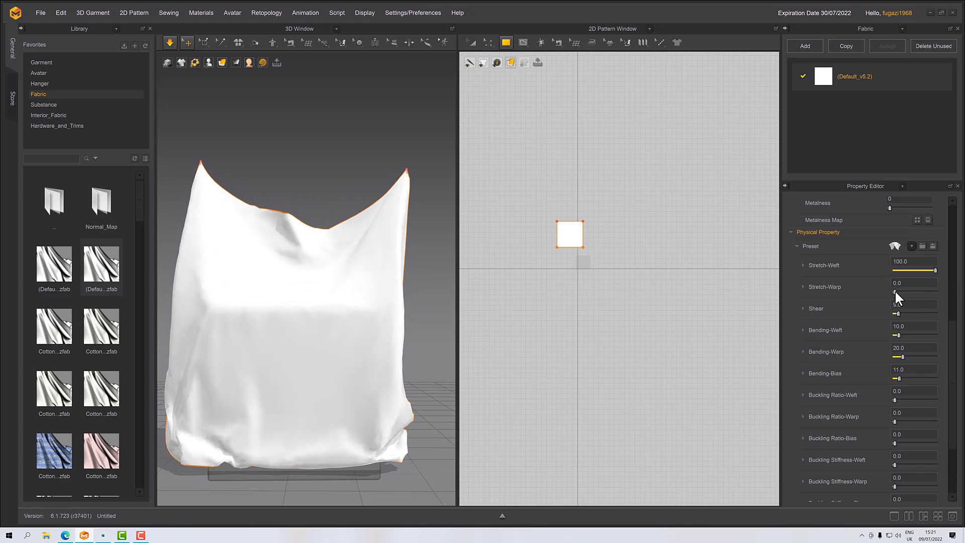
pyautogui.moveTo(895, 291); pyautogui.dragTo(936, 292)
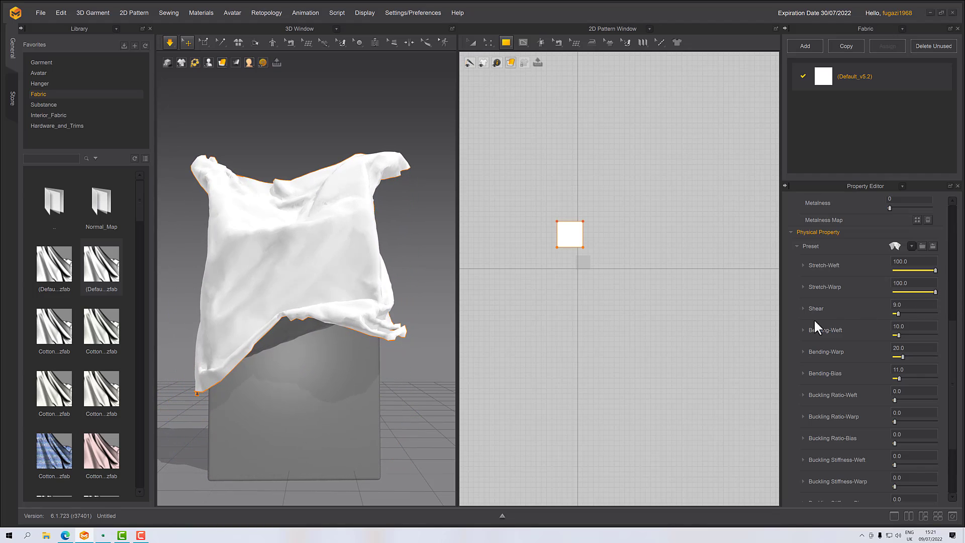
pyautogui.moveTo(237, 362); pyautogui.dragTo(242, 318, button='right')
pyautogui.scroll(5, 278, 341)
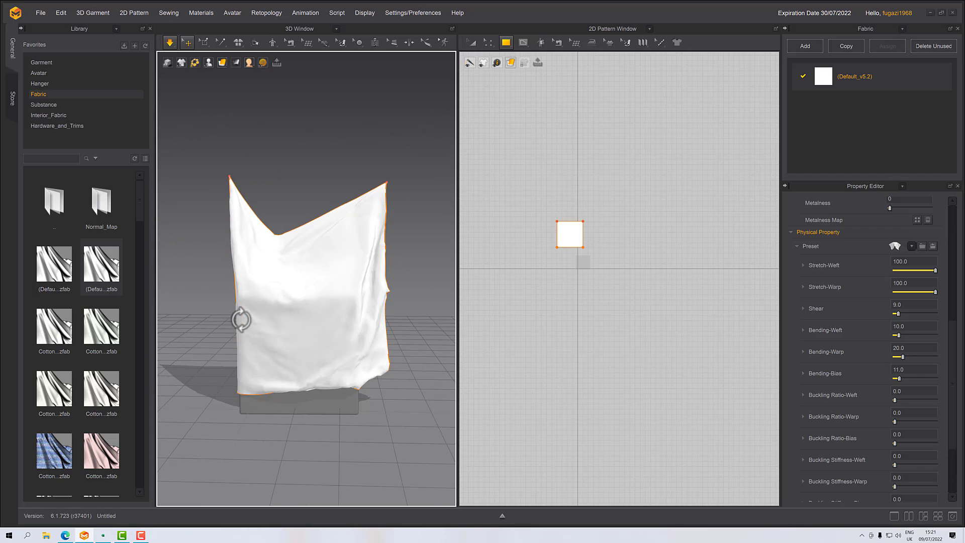
# - Inspect the draped cloth from another angle and reselect its (Default_v5.2) fabric to show the physical properties
pyautogui.click(305, 356)
pyautogui.moveTo(305, 355)
pyautogui.mouseDown(button='right')
pyautogui.moveTo(302, 370)
pyautogui.moveTo(280, 362)
pyautogui.moveTo(302, 360)
pyautogui.mouseUp(button='right')
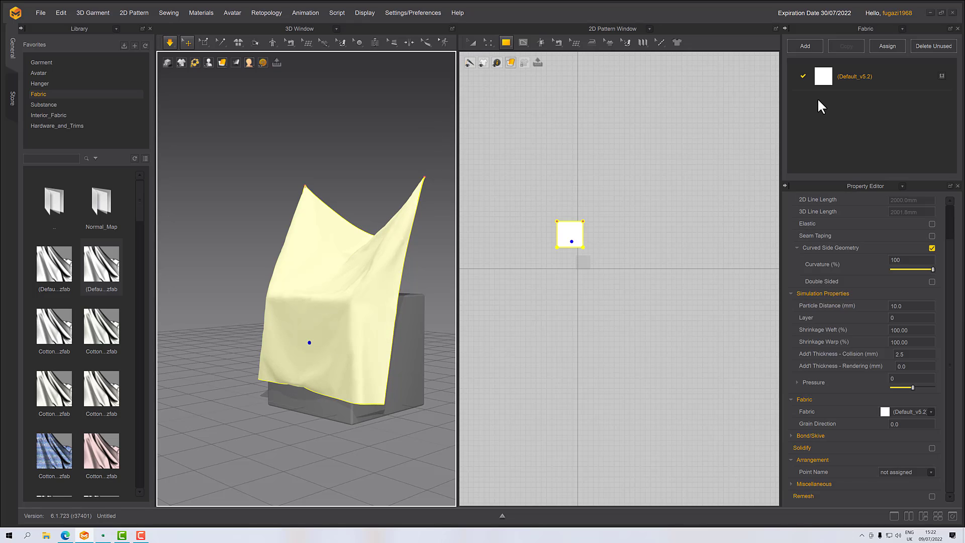
pyautogui.click(825, 78)
pyautogui.doubleClick(824, 77)
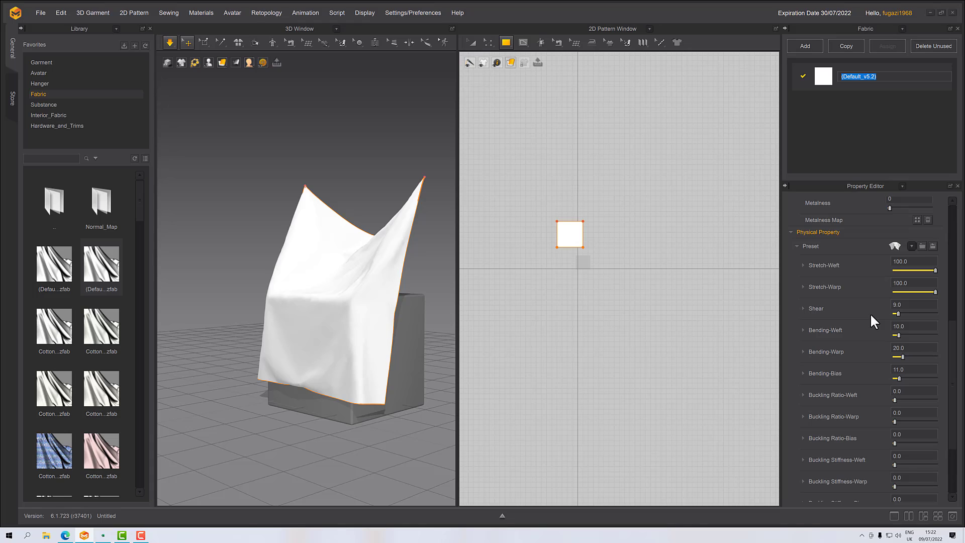
# - Review the stretch and shear rows in the Excel workbook's fabric property table, and return to Marvelous Designer
pyautogui.click(68, 537)
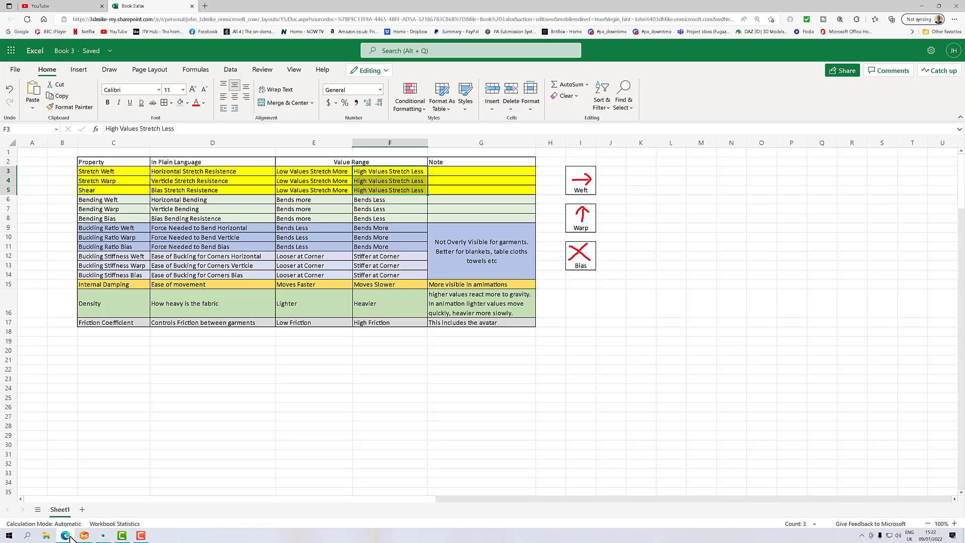
pyautogui.click(362, 331)
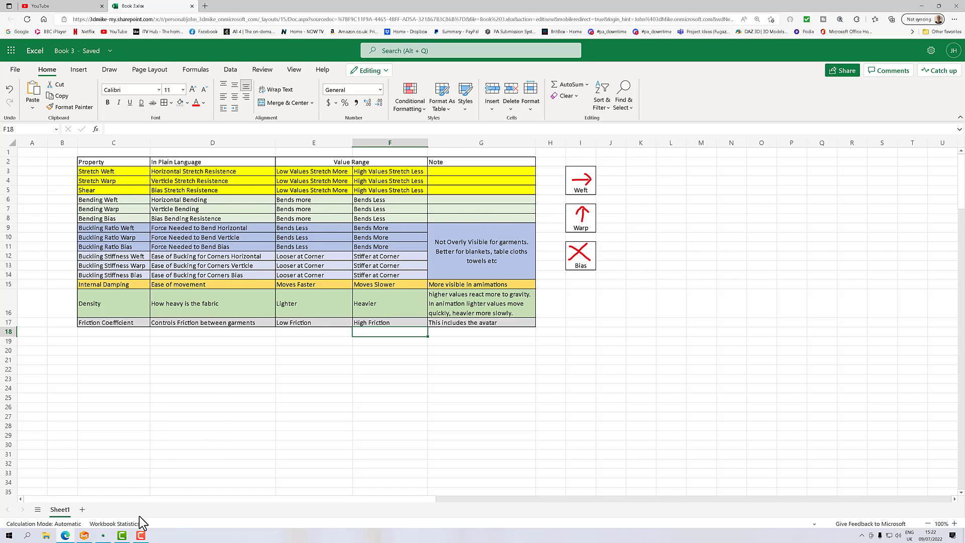
pyautogui.click(83, 535)
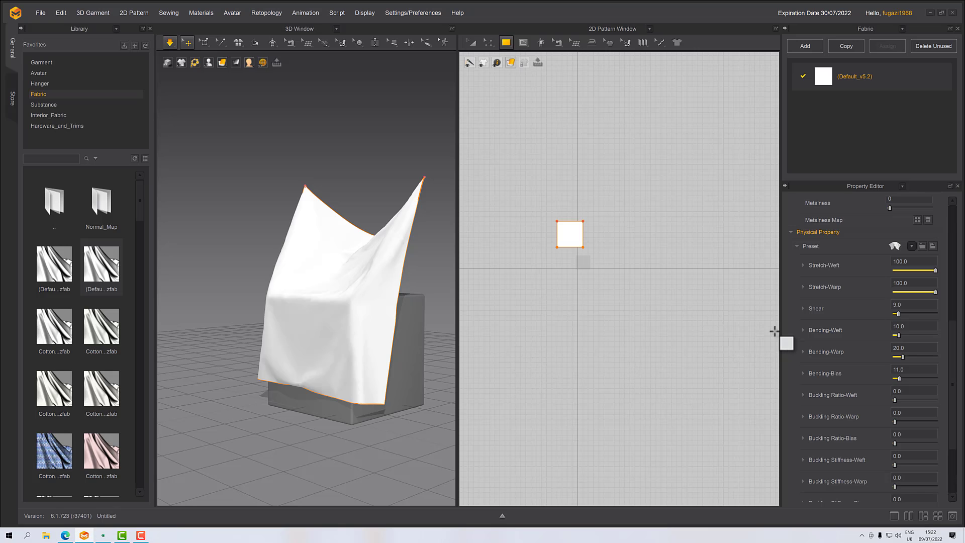
# - Set the fabric's Shear to 60 and inspect how the cloth drapes over the cube
pyautogui.moveTo(896, 313); pyautogui.dragTo(919, 313)
pyautogui.moveTo(318, 317)
pyautogui.mouseDown(button='right')
pyautogui.moveTo(369, 311)
pyautogui.moveTo(345, 303)
pyautogui.moveTo(315, 318)
pyautogui.mouseUp(button='right')
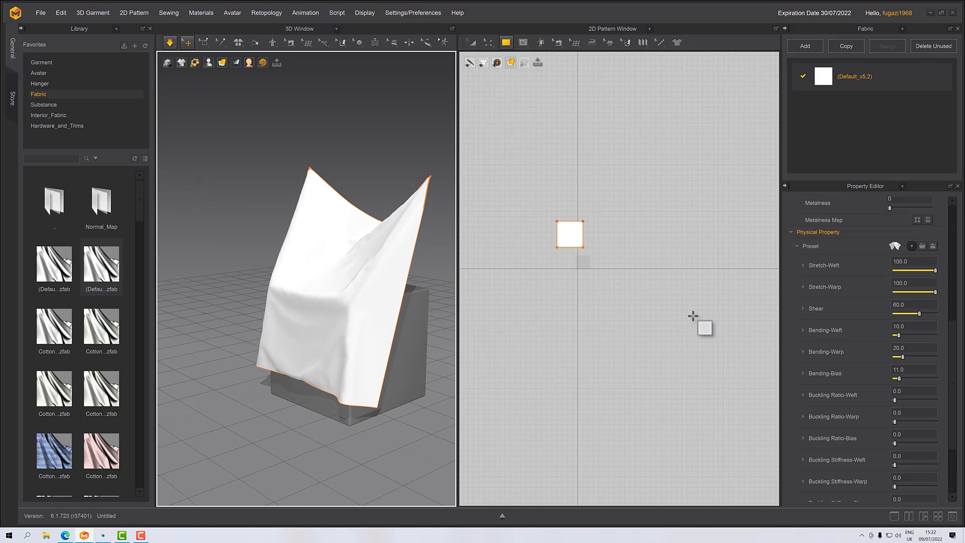
pyautogui.moveTo(433, 299); pyautogui.dragTo(378, 291, button='right')
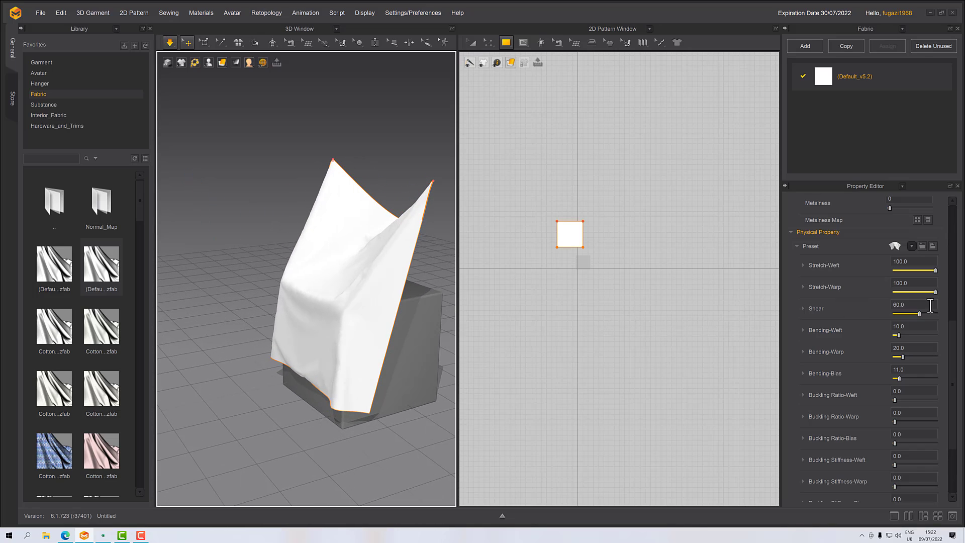
# - Set the fabric's Shear to 0 and inspect the drape from several sides
pyautogui.moveTo(918, 312); pyautogui.dragTo(889, 314)
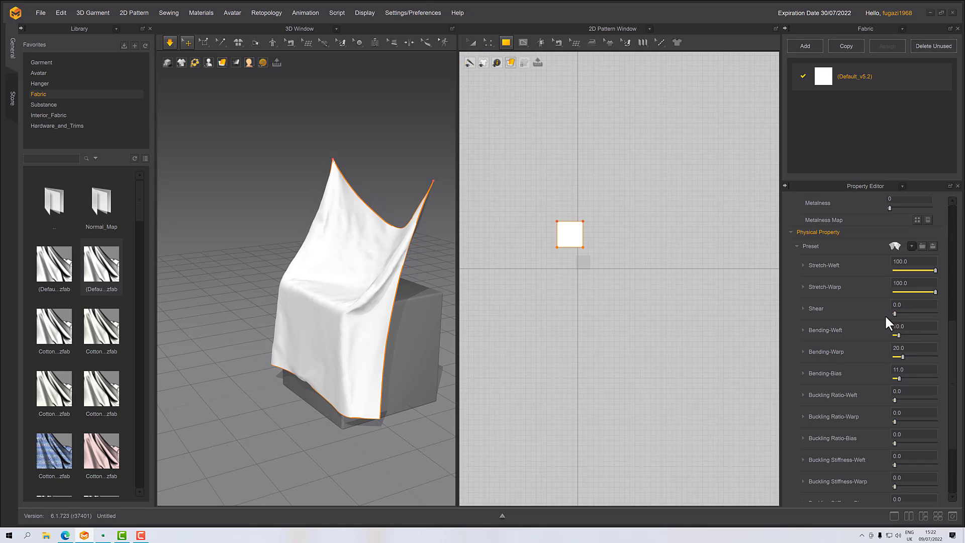
pyautogui.moveTo(452, 333); pyautogui.dragTo(446, 314, button='right')
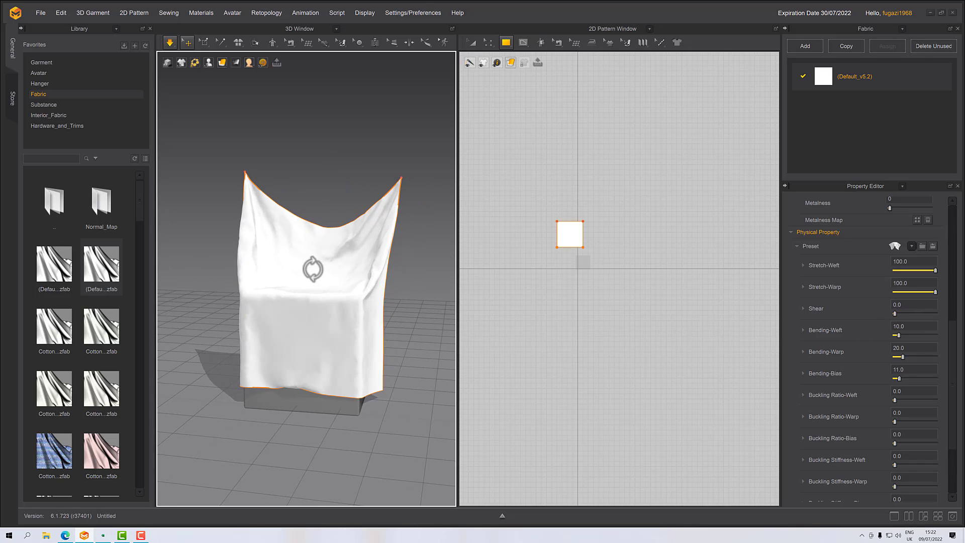
pyautogui.moveTo(323, 282); pyautogui.dragTo(353, 280, button='right')
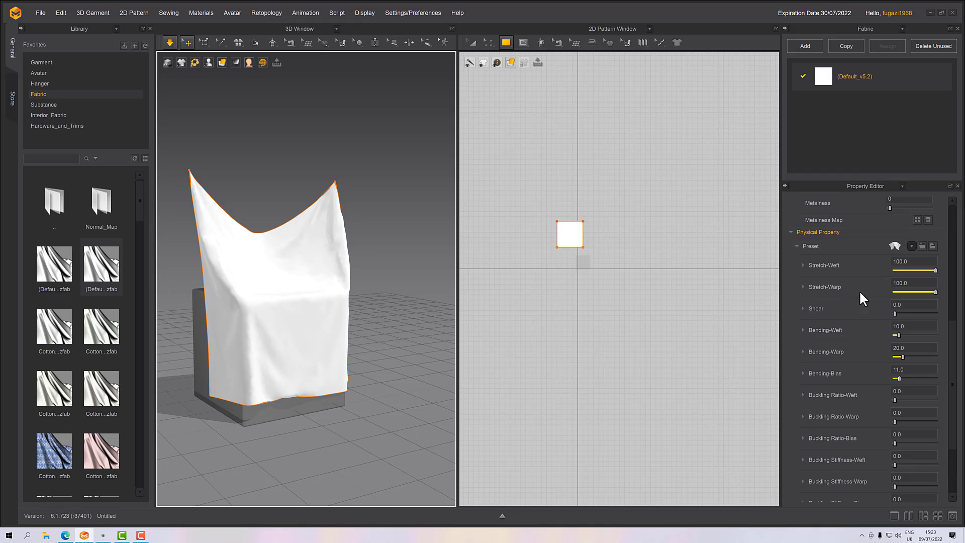
# - Lower the fabric's Stretch-Warp to 15 and Stretch-Weft to 11, and inspect the simulated drape
pyautogui.moveTo(935, 292); pyautogui.dragTo(920, 293)
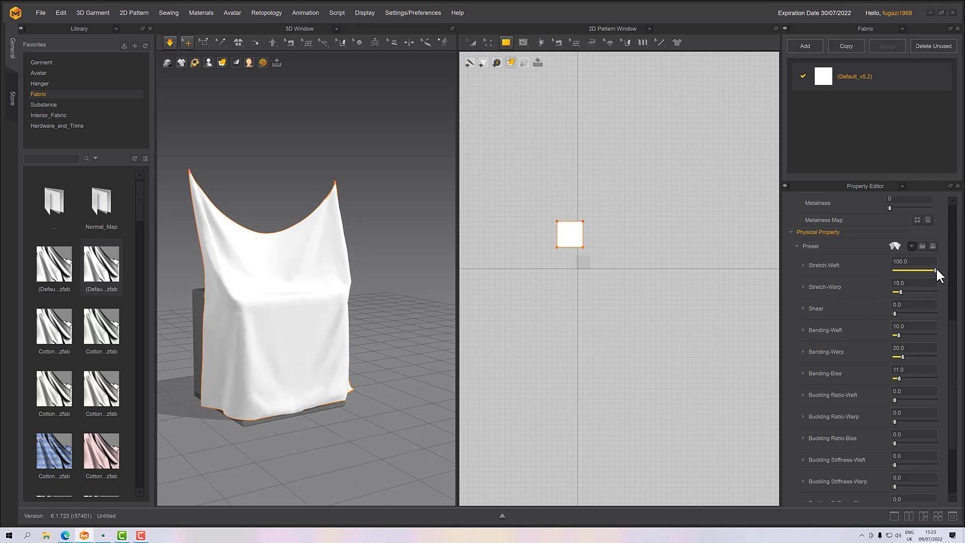
pyautogui.moveTo(900, 270); pyautogui.dragTo(900, 271)
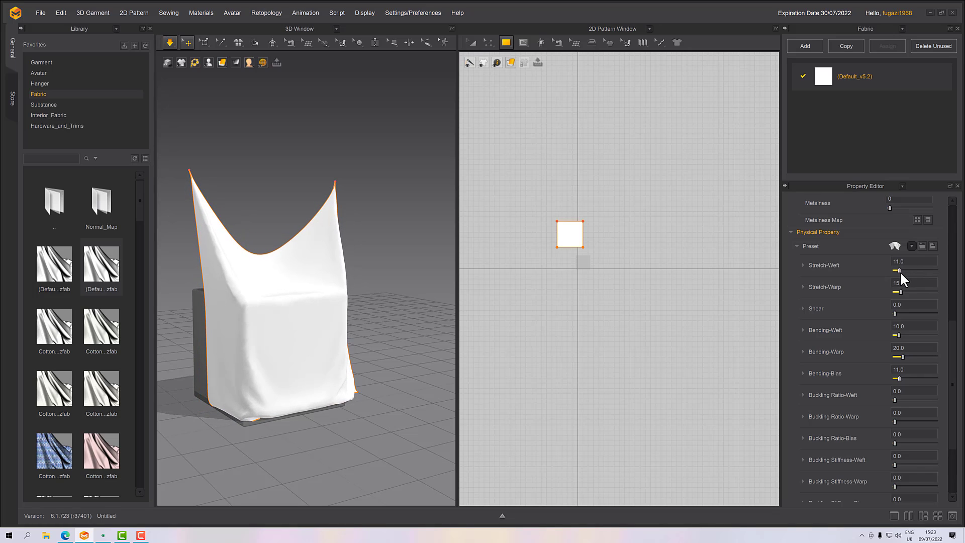
pyautogui.moveTo(427, 340); pyautogui.dragTo(376, 342, button='right')
pyautogui.press('space')
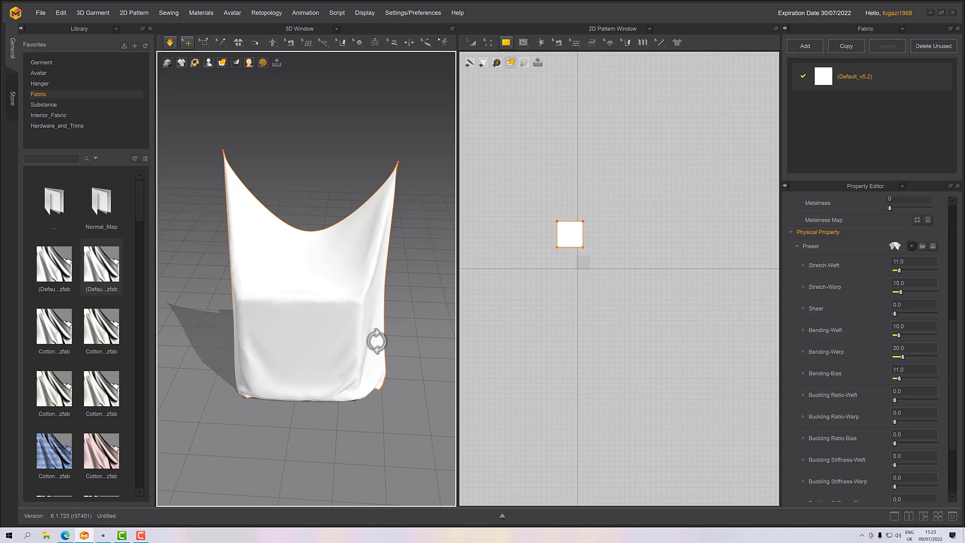
pyautogui.moveTo(368, 286); pyautogui.dragTo(387, 292, button='right')
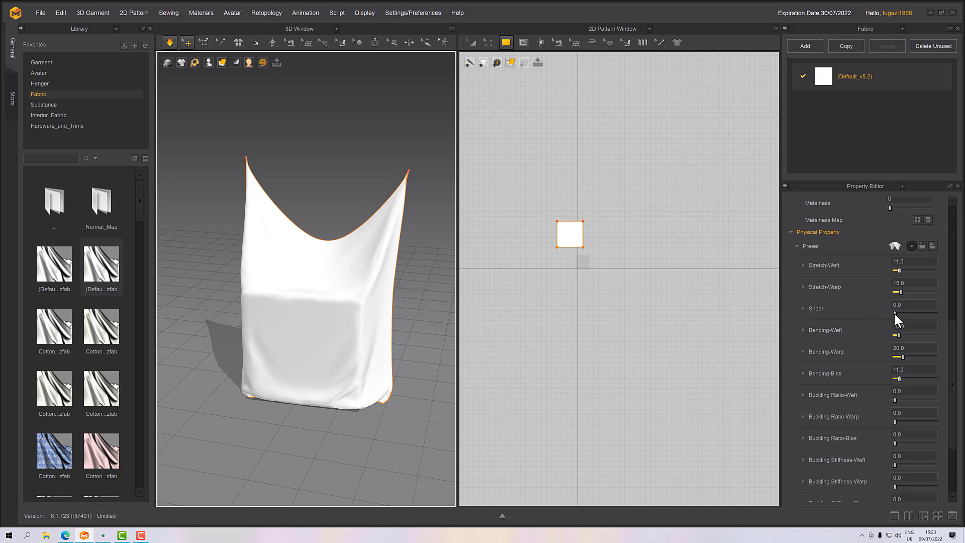
# - Set the fabric's Shear, Stretch-Weft and Stretch-Warp to 100 and inspect the folds around the cube
pyautogui.moveTo(894, 312); pyautogui.dragTo(946, 309)
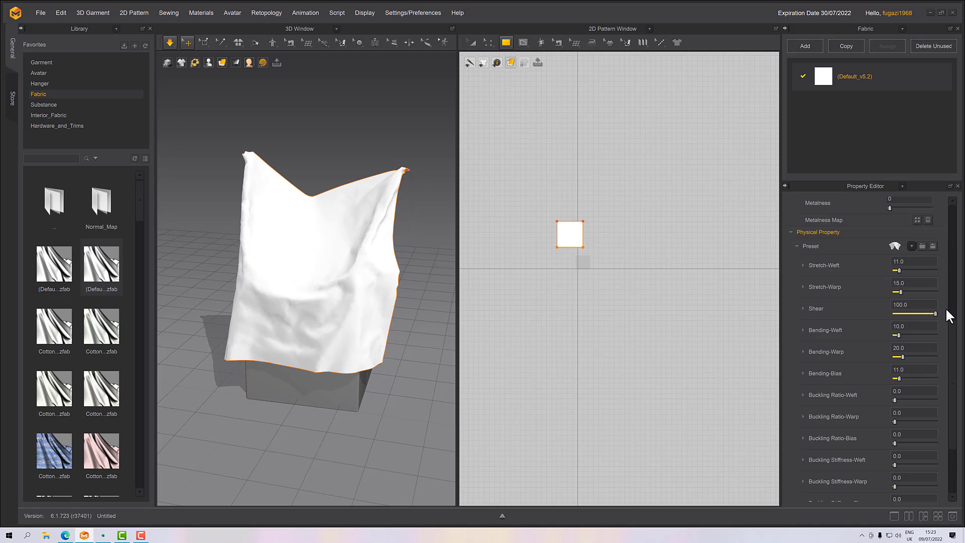
pyautogui.moveTo(338, 318); pyautogui.dragTo(222, 281, button='right')
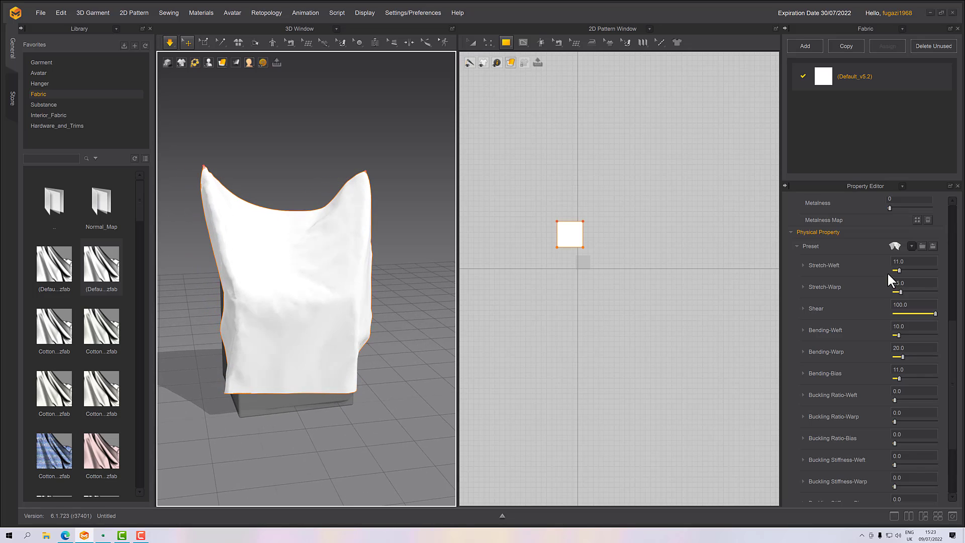
pyautogui.moveTo(900, 271); pyautogui.dragTo(939, 274)
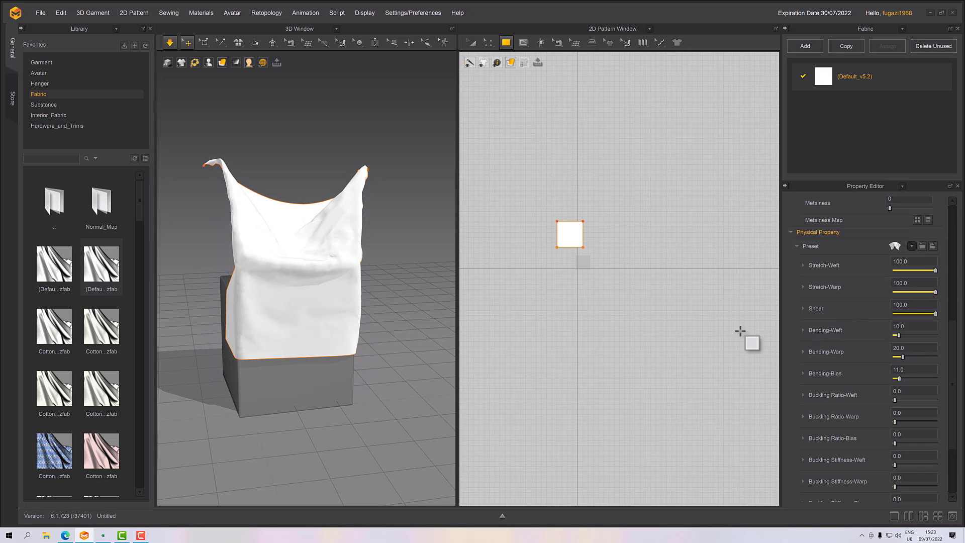
pyautogui.moveTo(357, 338); pyautogui.dragTo(338, 327, button='right')
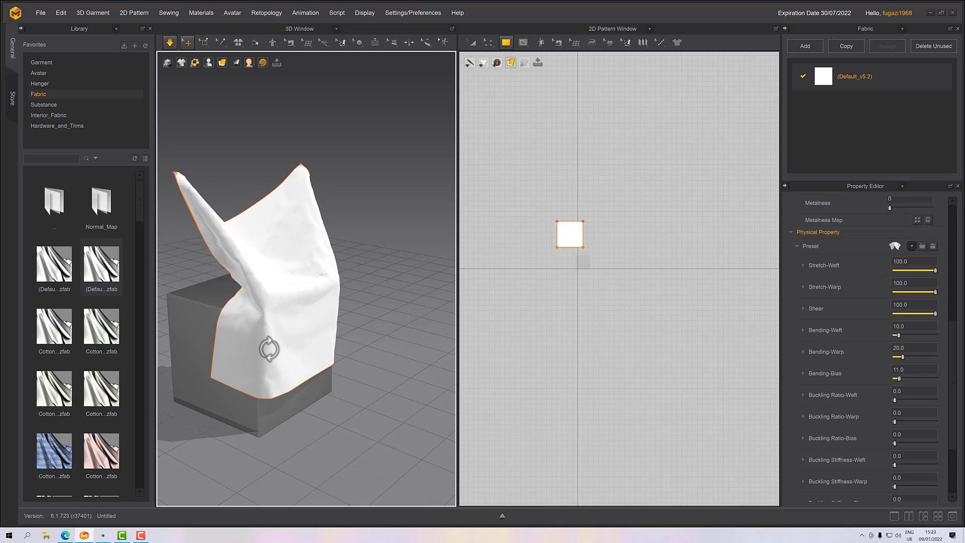
pyautogui.moveTo(270, 350); pyautogui.dragTo(347, 334, button='right')
# - Pull the front of the cloth during simulation and inspect how the fabric moves
pyautogui.press('space')
pyautogui.click(301, 338)
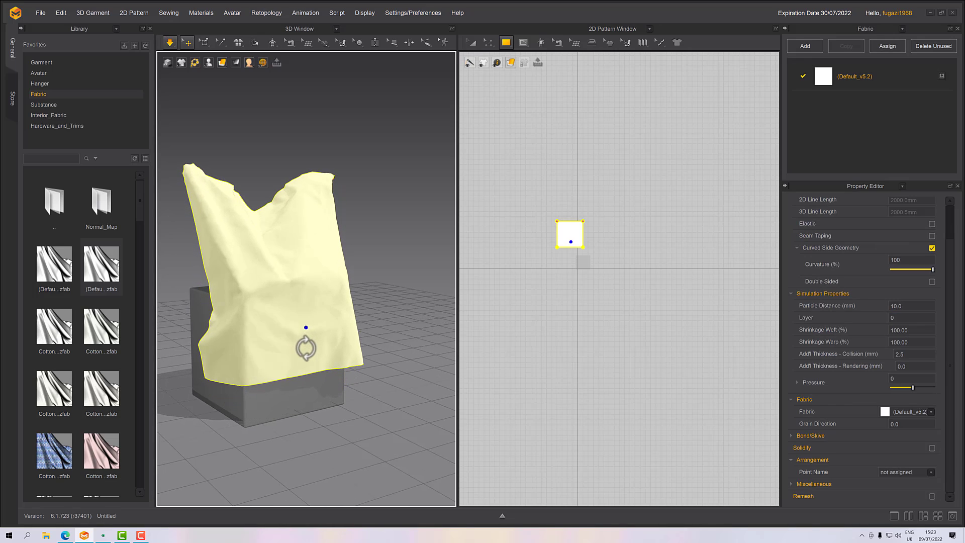
pyautogui.moveTo(307, 327); pyautogui.dragTo(315, 316, button='right')
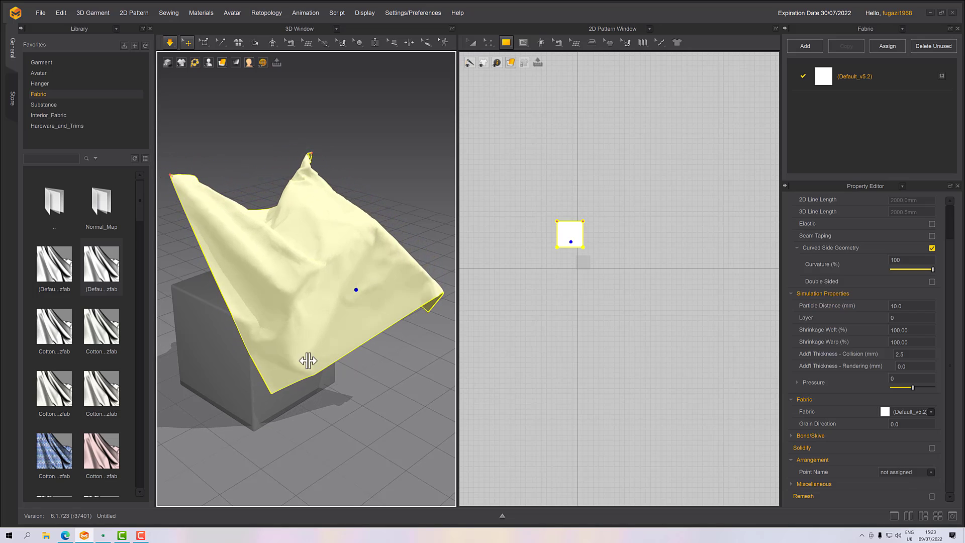
# - Reselect the cloth's fabric entry, restore the library fabric (Default_v5.2) on it, and inspect the drape
pyautogui.click(824, 78)
pyautogui.moveTo(825, 80); pyautogui.dragTo(892, 79)
pyautogui.moveTo(373, 287); pyautogui.dragTo(357, 282, button='right')
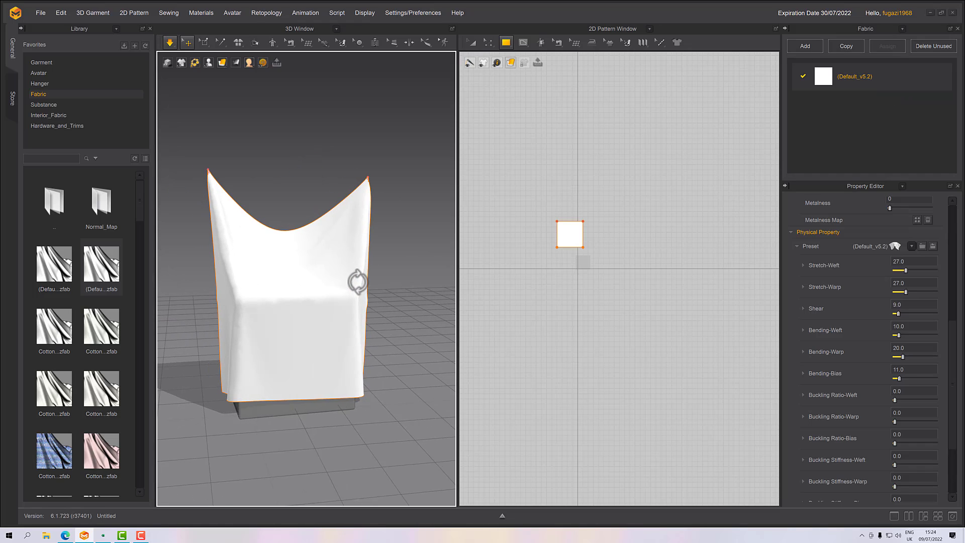
pyautogui.scroll(2, 362, 289)
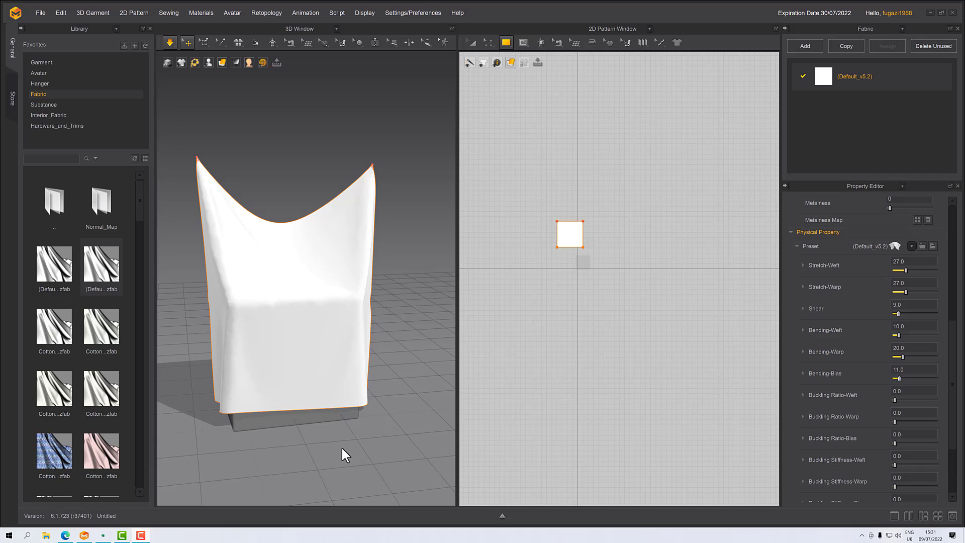
pyautogui.moveTo(341, 447); pyautogui.dragTo(93, 520, button='right')
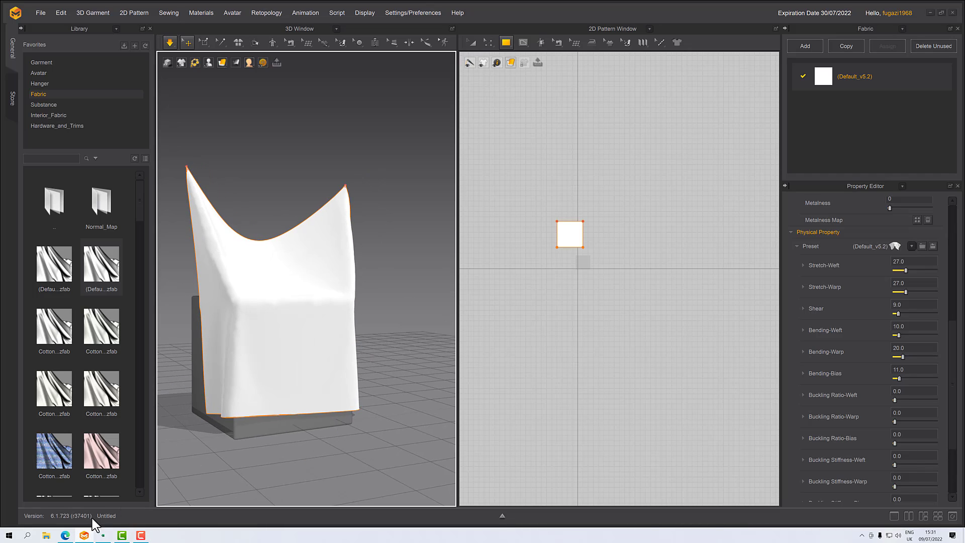
# - Review the Bending Weft, Warp and Bias rows and their value ranges in the Excel workbook, and return to Marvelous Designer
pyautogui.click(67, 538)
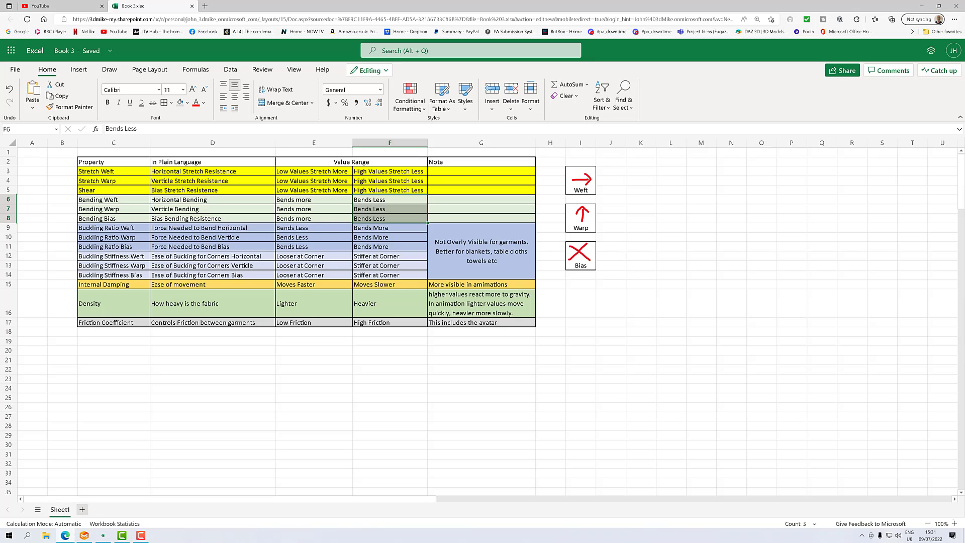
pyautogui.click(124, 199)
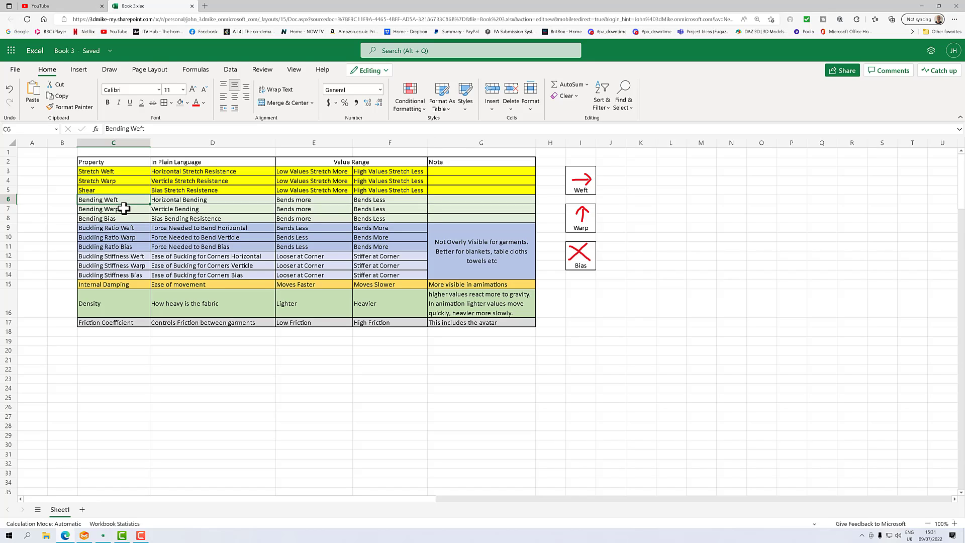
pyautogui.click(124, 218)
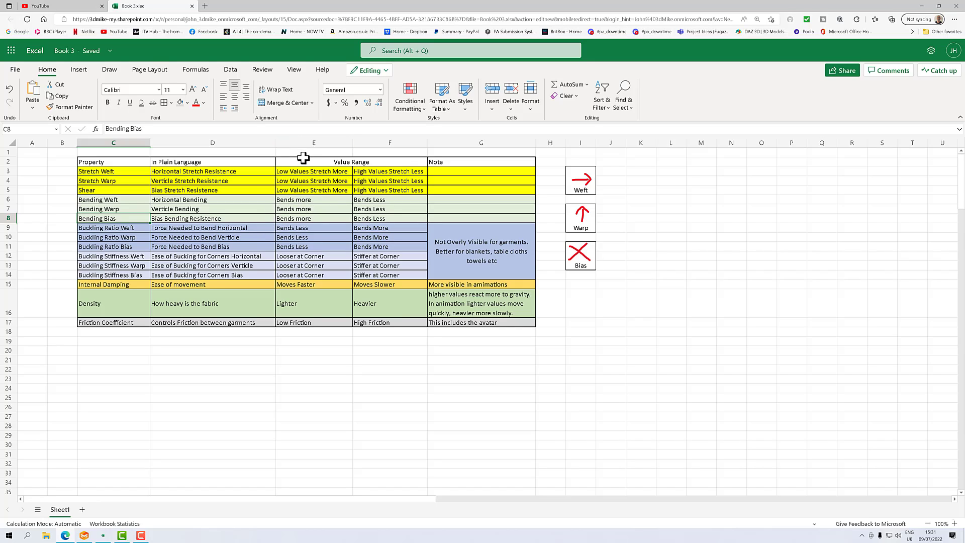
pyautogui.click(316, 201)
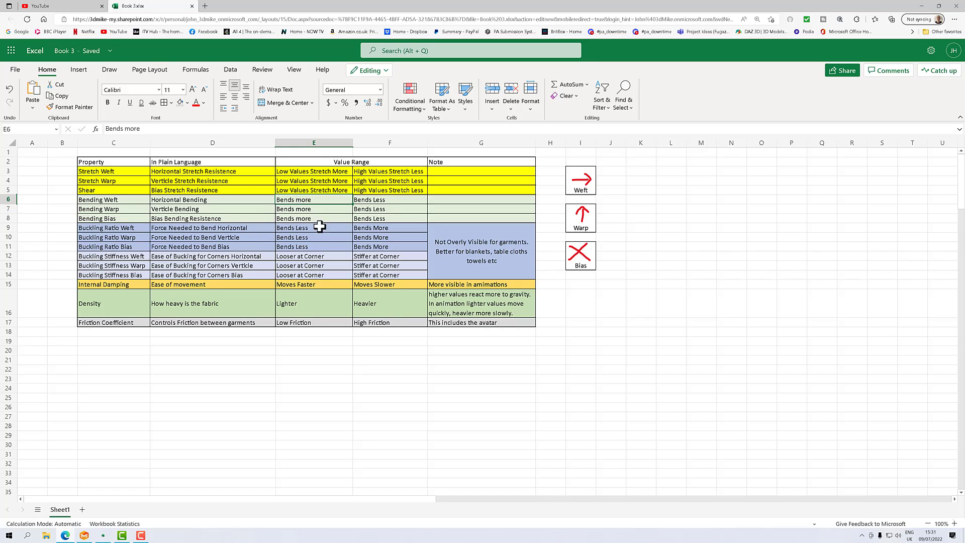
pyautogui.click(384, 201)
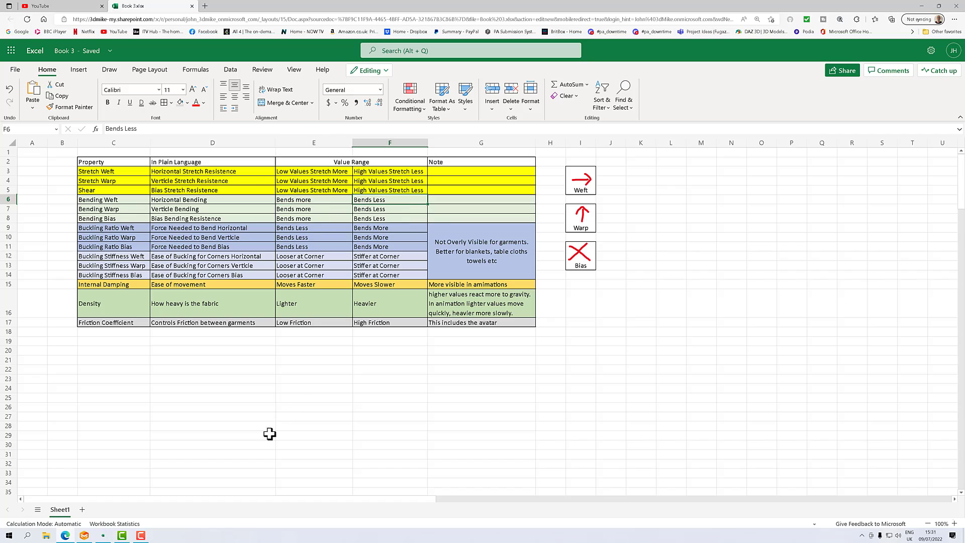
pyautogui.click(85, 535)
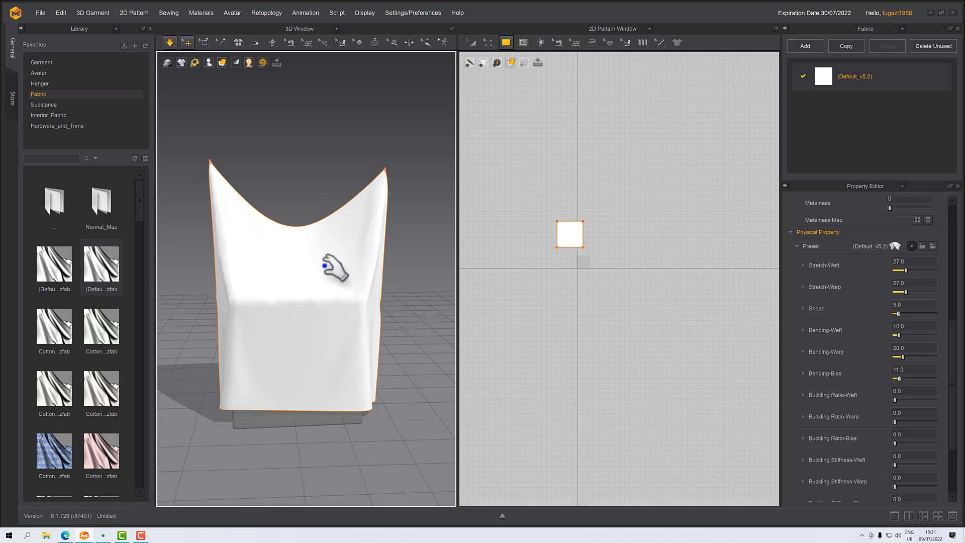
# - Reapply the library fabric (Default_v5.2), set its Bending-Weft to 0, and inspect the cloth over the cube
pyautogui.moveTo(89, 265); pyautogui.dragTo(892, 76)
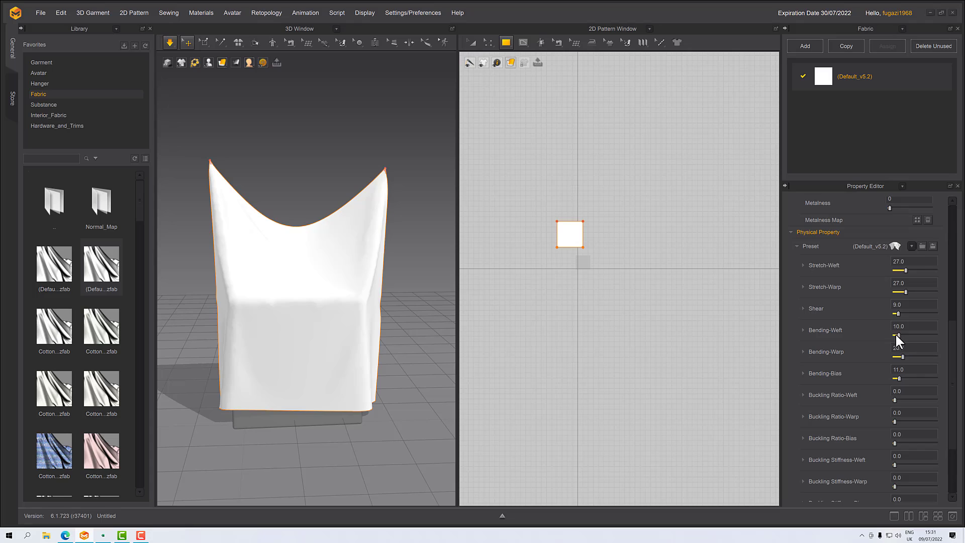
pyautogui.moveTo(897, 333); pyautogui.dragTo(895, 334)
pyautogui.moveTo(410, 338)
pyautogui.mouseDown(button='right')
pyautogui.moveTo(402, 325)
pyautogui.moveTo(401, 334)
pyautogui.mouseUp(button='right')
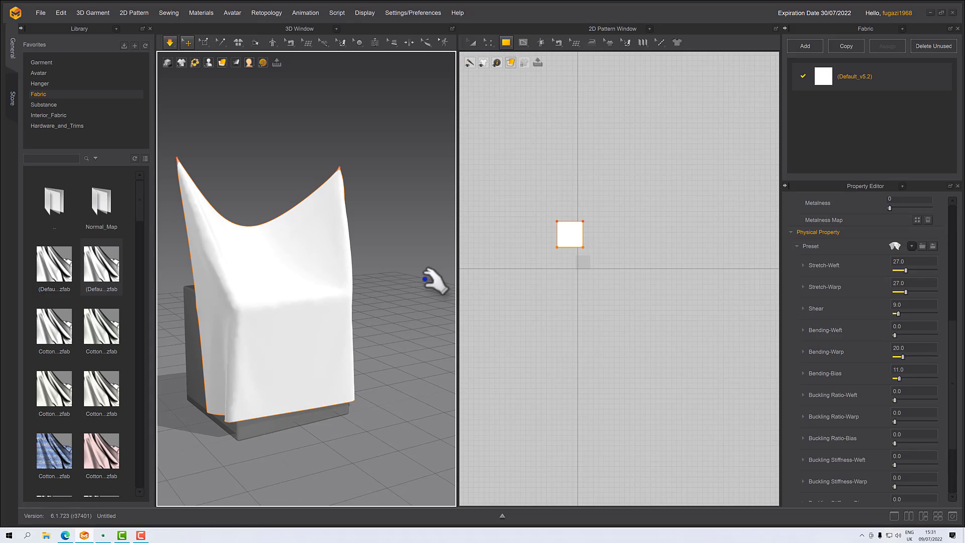
# - Set the fabric's Bending-Warp to 0 and inspect the drape from several angles
pyautogui.moveTo(901, 356); pyautogui.dragTo(899, 357)
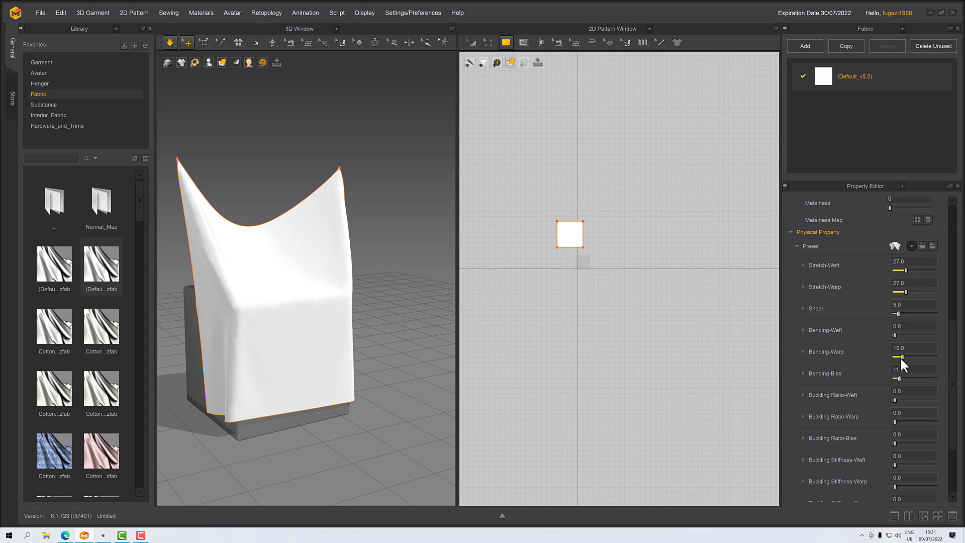
pyautogui.moveTo(383, 360); pyautogui.dragTo(334, 349, button='right')
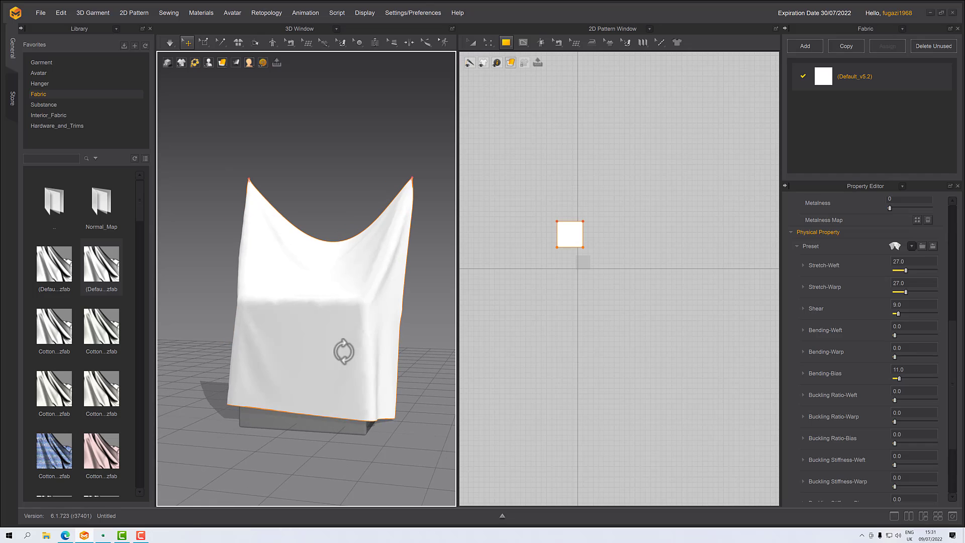
pyautogui.moveTo(328, 295); pyautogui.dragTo(333, 291, button='right')
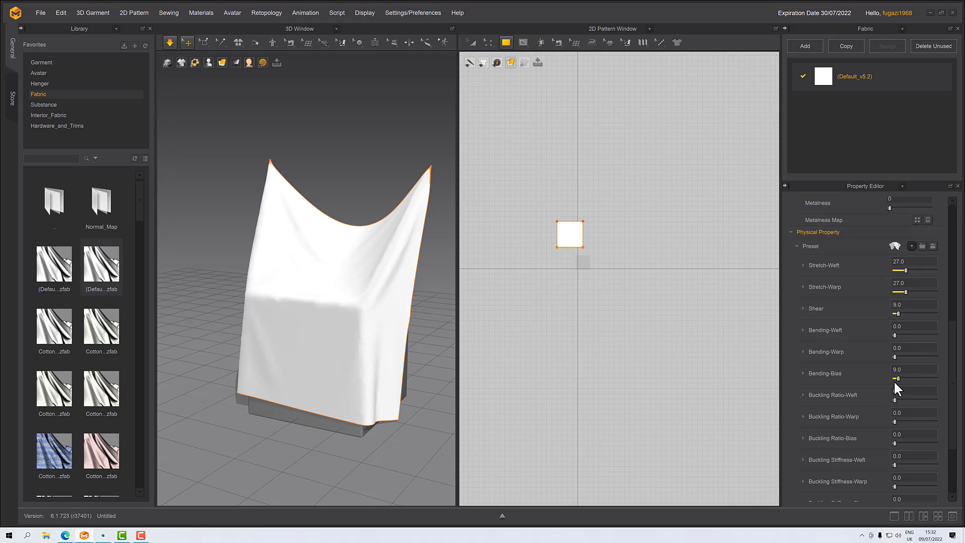
# - Set the fabric's Bending-Bias to 0 and inspect the resulting folds in the cloth
pyautogui.moveTo(898, 379); pyautogui.dragTo(882, 381)
pyautogui.moveTo(426, 376); pyautogui.dragTo(442, 377, button='right')
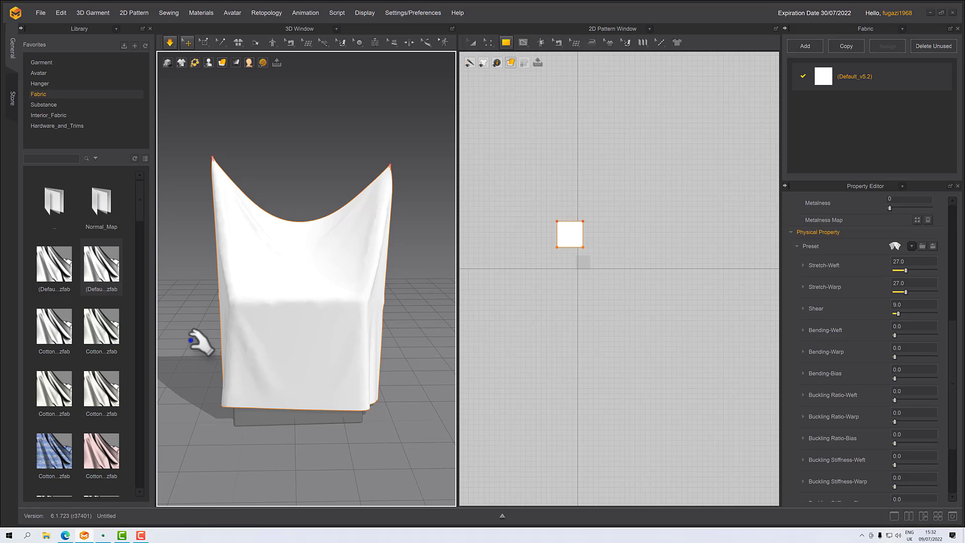
# - Try Bending-Weft at 56 and Bending-Warp at 59, compare the drape from several angles, and return both to 0
pyautogui.moveTo(291, 345)
pyautogui.mouseDown(button='right')
pyautogui.moveTo(287, 355)
pyautogui.moveTo(294, 339)
pyautogui.moveTo(290, 349)
pyautogui.moveTo(265, 349)
pyautogui.moveTo(287, 344)
pyautogui.mouseUp(button='right')
pyautogui.press('space')
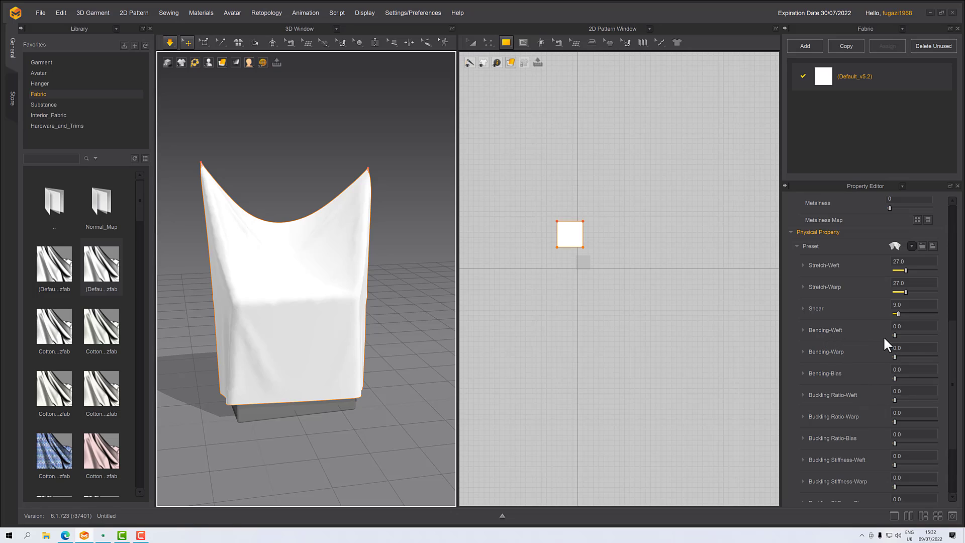
pyautogui.moveTo(895, 334); pyautogui.dragTo(916, 356)
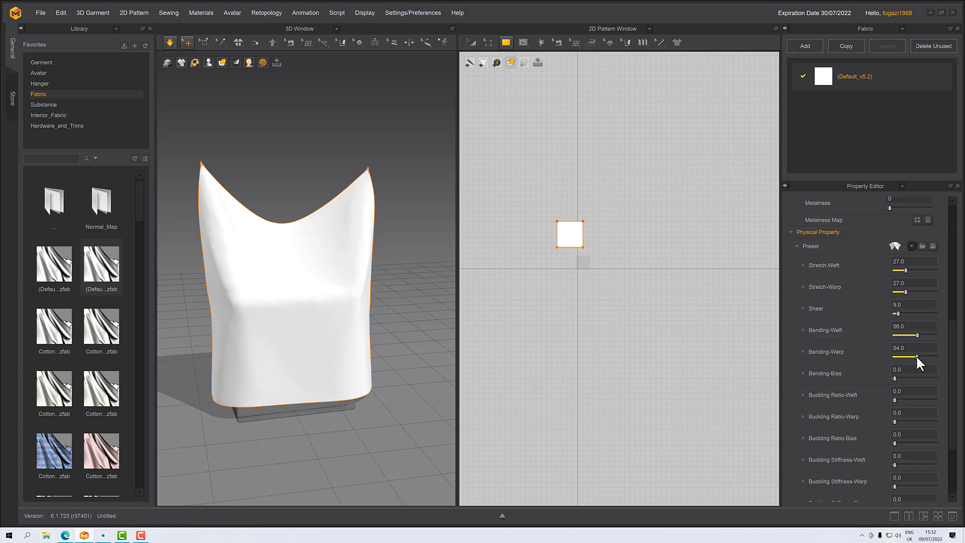
pyautogui.moveTo(323, 334); pyautogui.dragTo(248, 276, button='right')
pyautogui.press('space')
pyautogui.moveTo(306, 398); pyautogui.dragTo(352, 296, button='right')
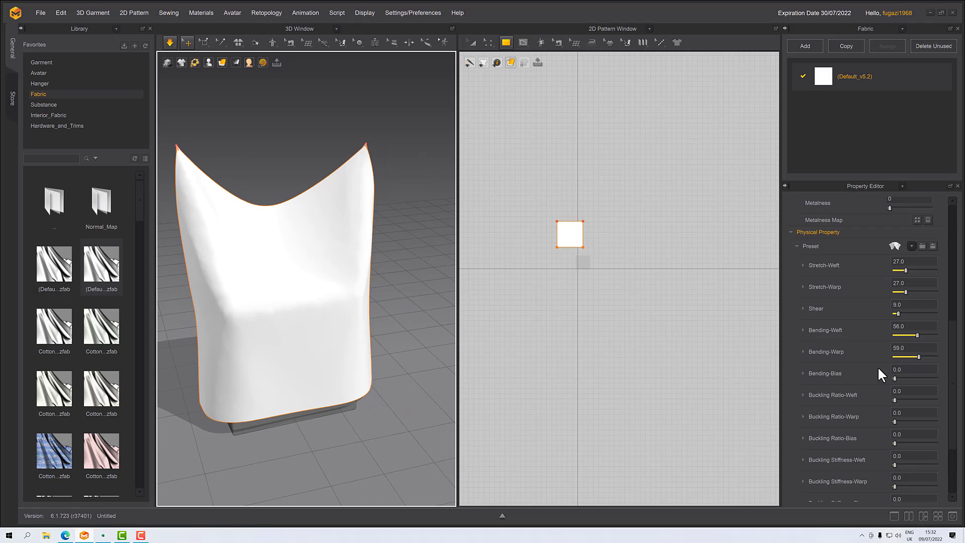
pyautogui.moveTo(915, 334); pyautogui.dragTo(859, 356)
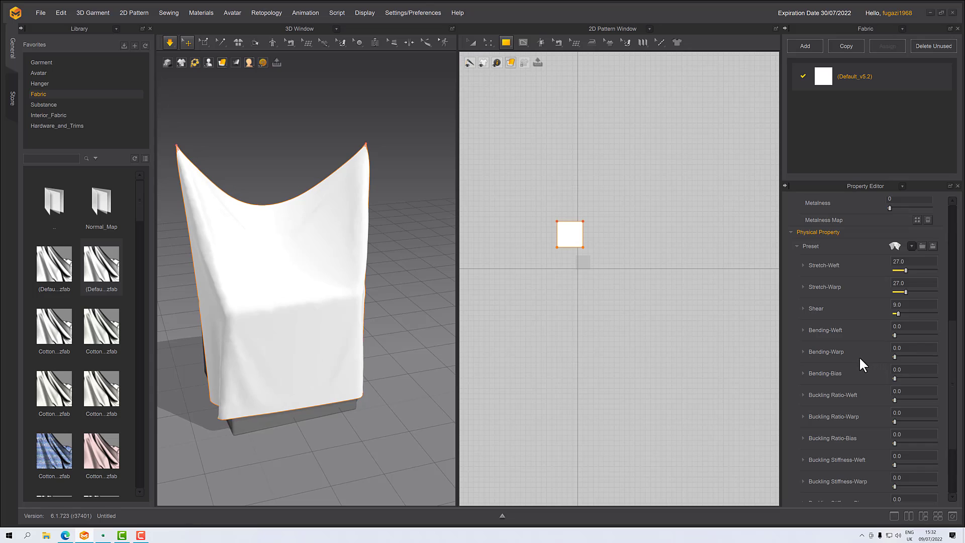
pyautogui.moveTo(385, 368); pyautogui.dragTo(280, 338, button='right')
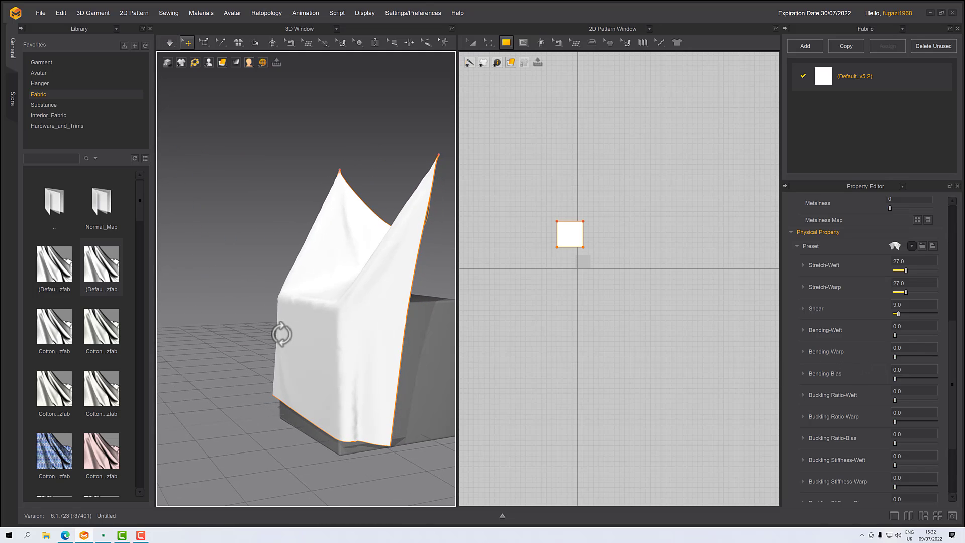
# - Lower the cloth's two pinned corners towards the cube and resettle the drape with the simulation
pyautogui.click(336, 180)
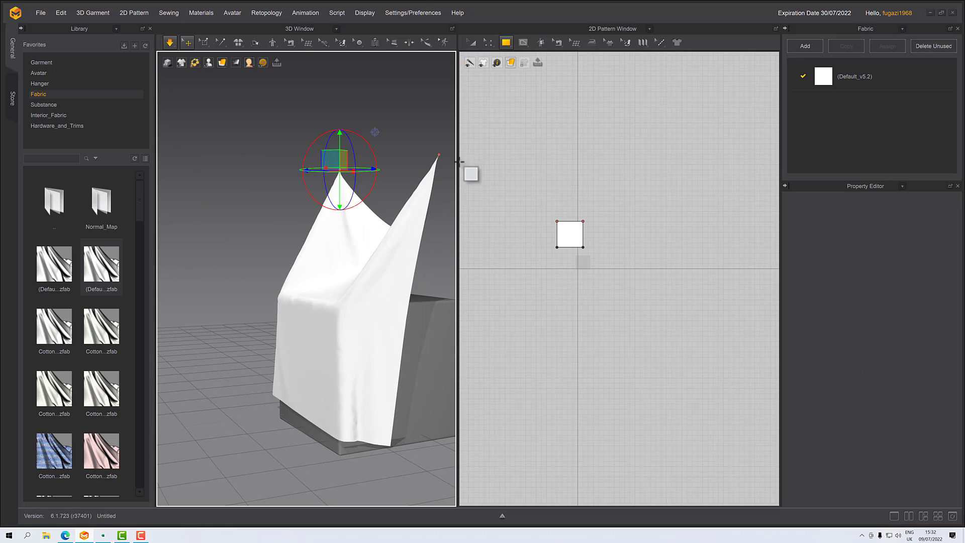
pyautogui.moveTo(342, 136); pyautogui.dragTo(340, 174)
pyautogui.click(438, 157)
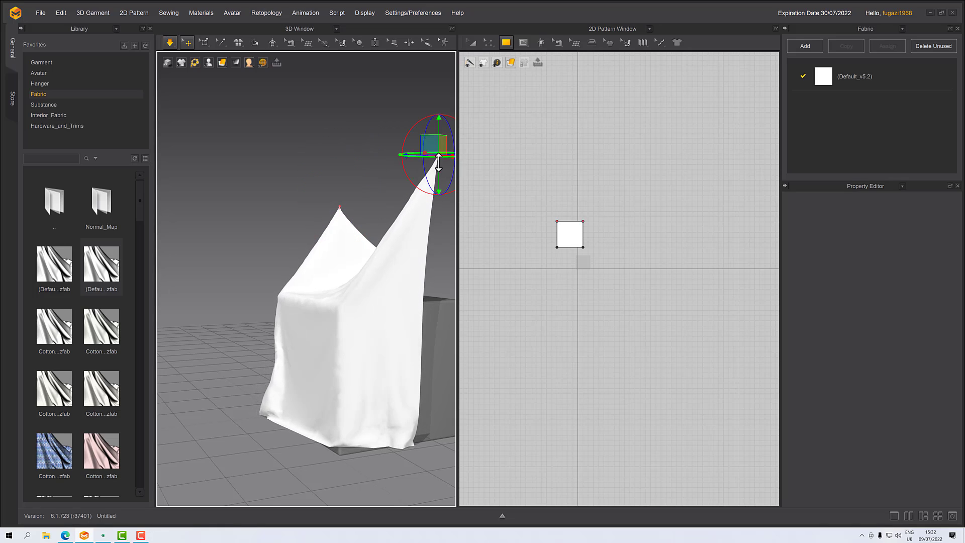
pyautogui.moveTo(425, 253); pyautogui.dragTo(394, 284, button='right')
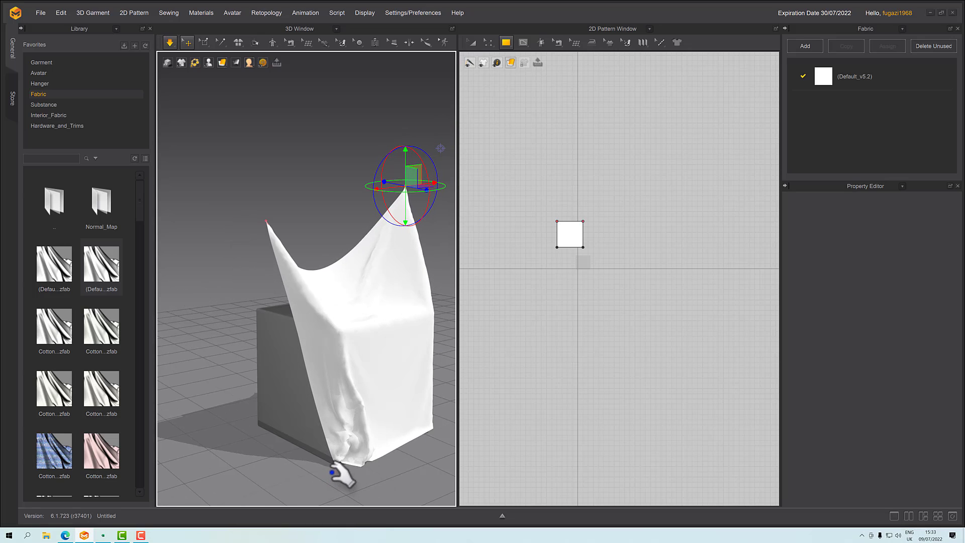
pyautogui.click(334, 453)
pyautogui.press('space')
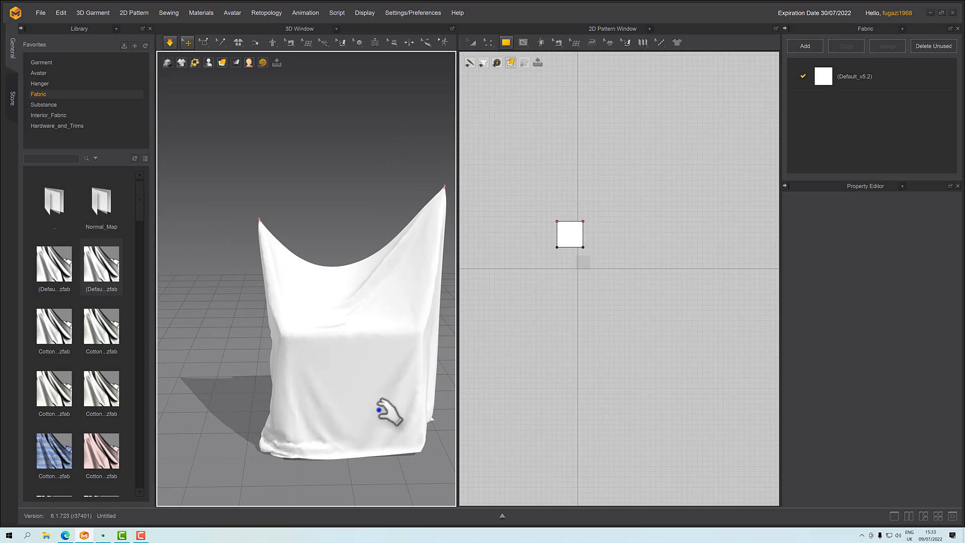
# - Set the fabric's Bending-Weft to 78 and Bending-Warp to 77, and inspect the drape over the cube
pyautogui.click(377, 360)
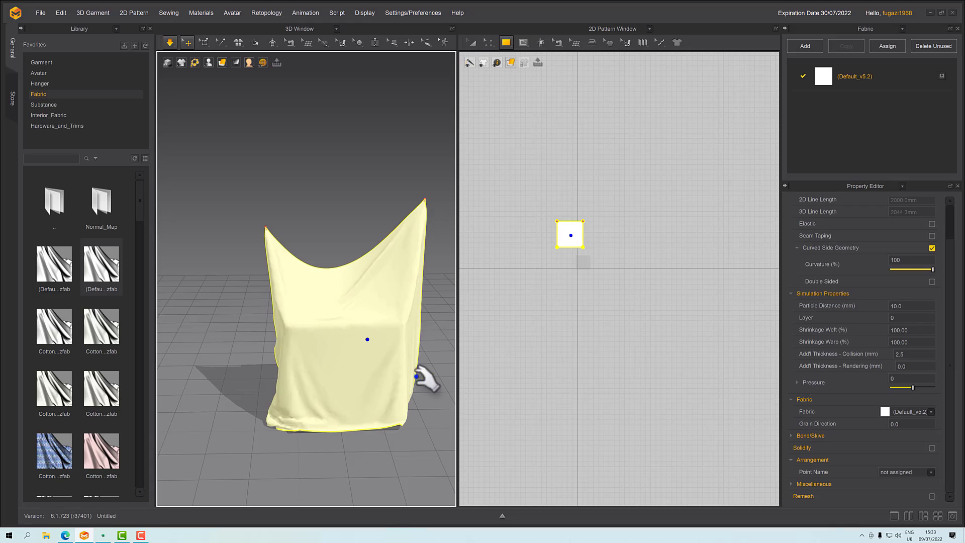
pyautogui.click(833, 77)
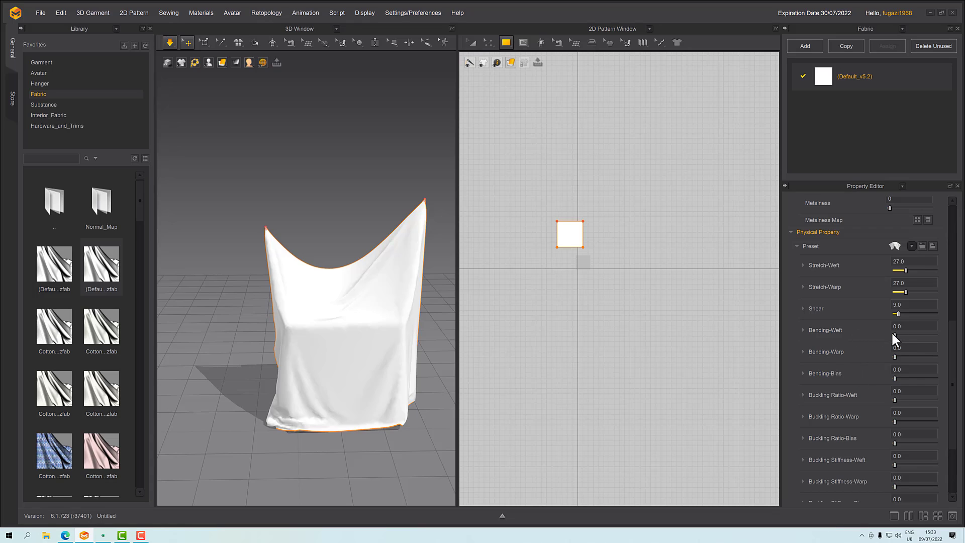
pyautogui.moveTo(894, 333); pyautogui.dragTo(925, 356)
pyautogui.moveTo(433, 362); pyautogui.dragTo(394, 377, button='right')
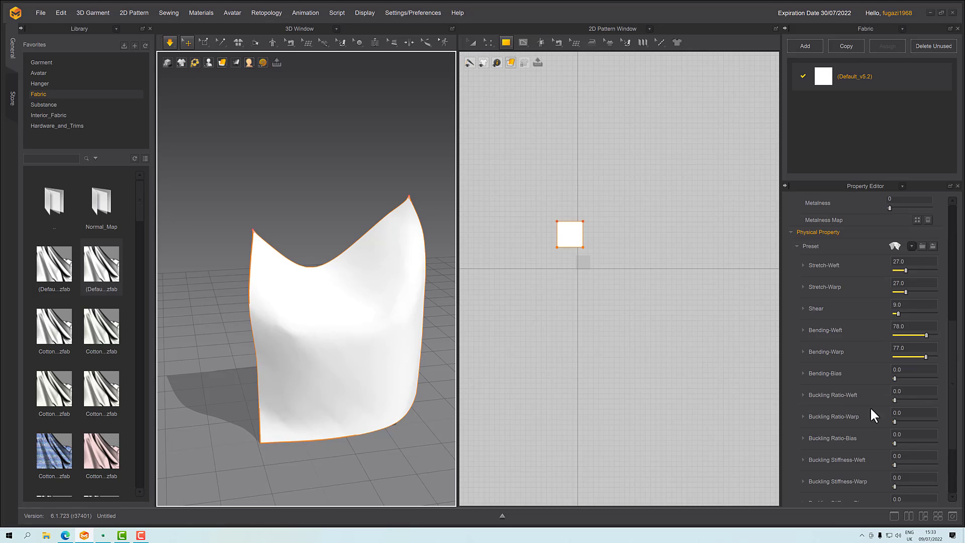
# - Raise Bending-Bias, Bending-Weft and Bending-Warp to 100 each and inspect the stiffened cloth from several angles
pyautogui.moveTo(895, 378); pyautogui.dragTo(901, 378)
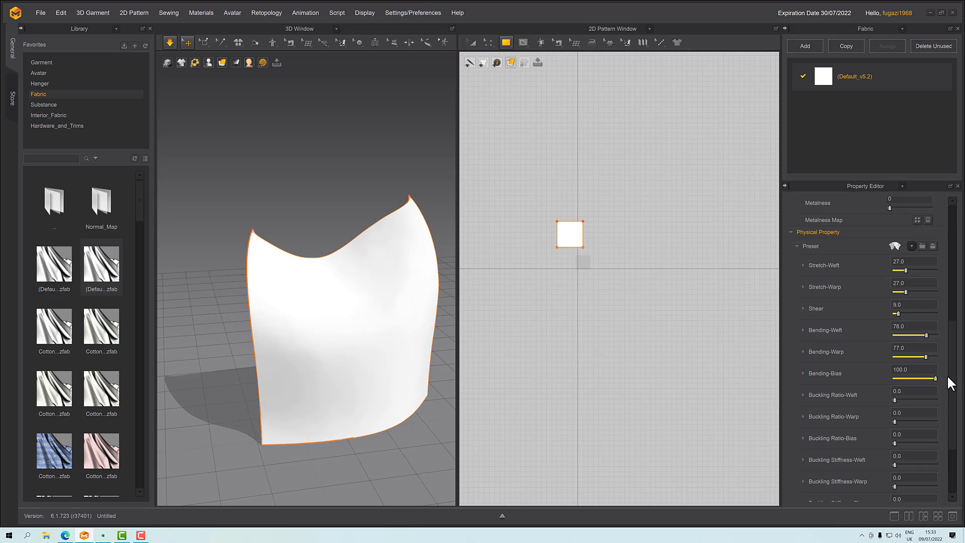
pyautogui.moveTo(367, 345)
pyautogui.mouseDown(button='right')
pyautogui.moveTo(334, 327)
pyautogui.moveTo(366, 341)
pyautogui.mouseUp(button='right')
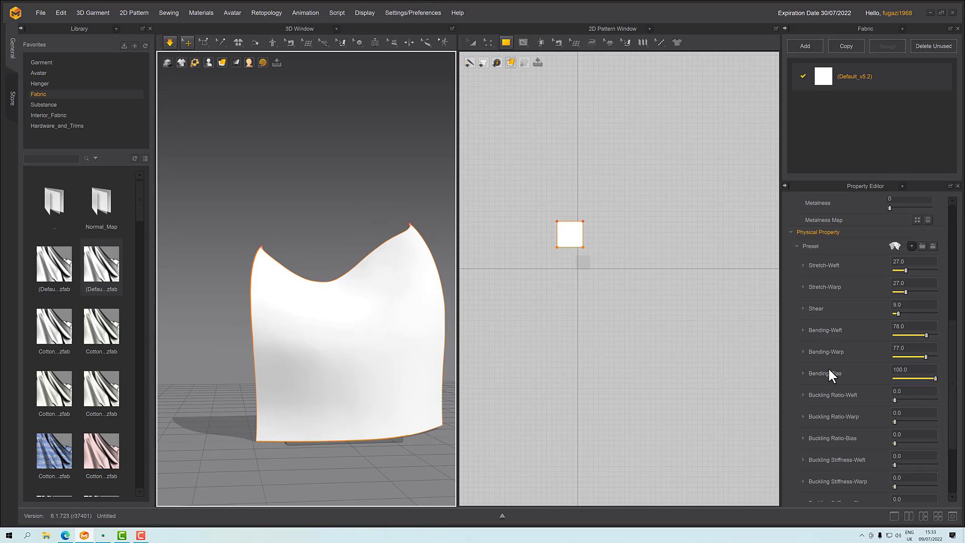
pyautogui.moveTo(926, 335); pyautogui.dragTo(941, 358)
pyautogui.moveTo(295, 323); pyautogui.dragTo(314, 330, button='right')
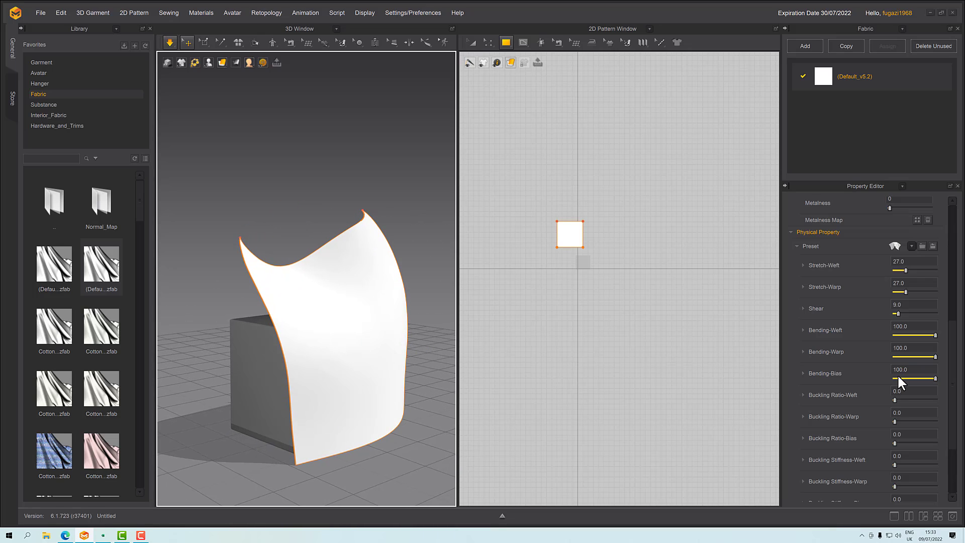
# - Reduce Bending-Weft to 5, Bending-Warp to 7 and Bending-Bias to 6, and inspect the resettled drape
pyautogui.moveTo(934, 334); pyautogui.dragTo(895, 334)
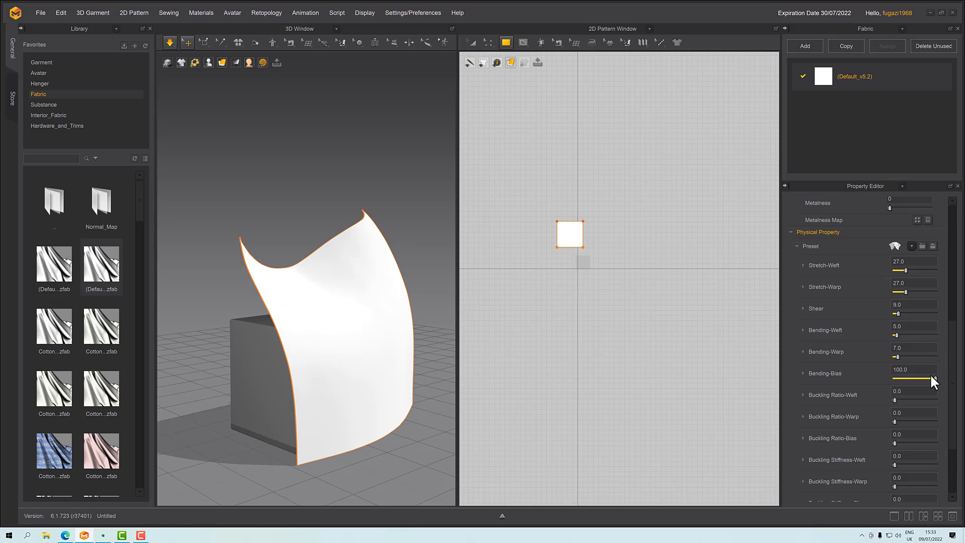
pyautogui.moveTo(933, 378); pyautogui.dragTo(895, 378)
pyautogui.moveTo(445, 377); pyautogui.dragTo(383, 366, button='right')
pyautogui.press('space')
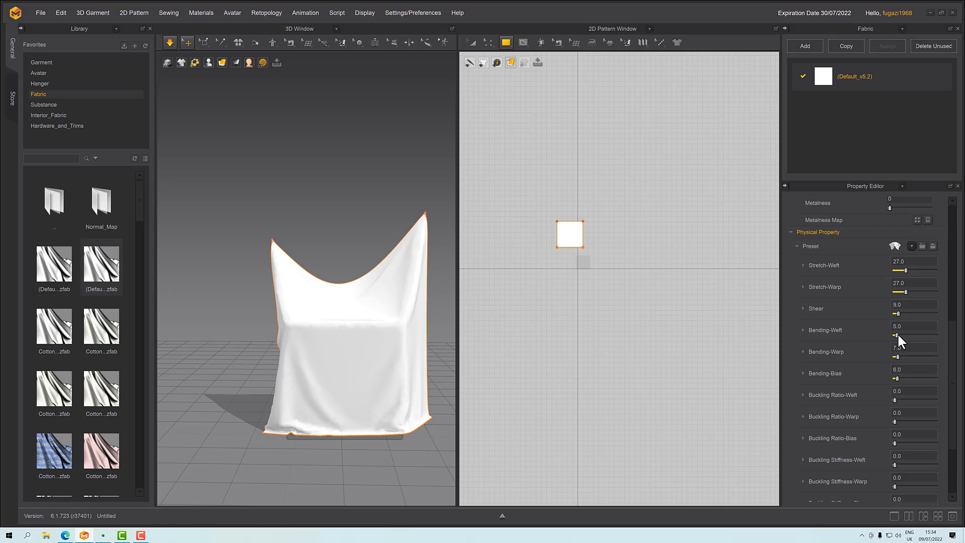
# - Try Bending-Weft at 26 and Bending-Warp at 40, inspect the drape, and reduce them to 19 and 17
pyautogui.moveTo(904, 333); pyautogui.dragTo(911, 352)
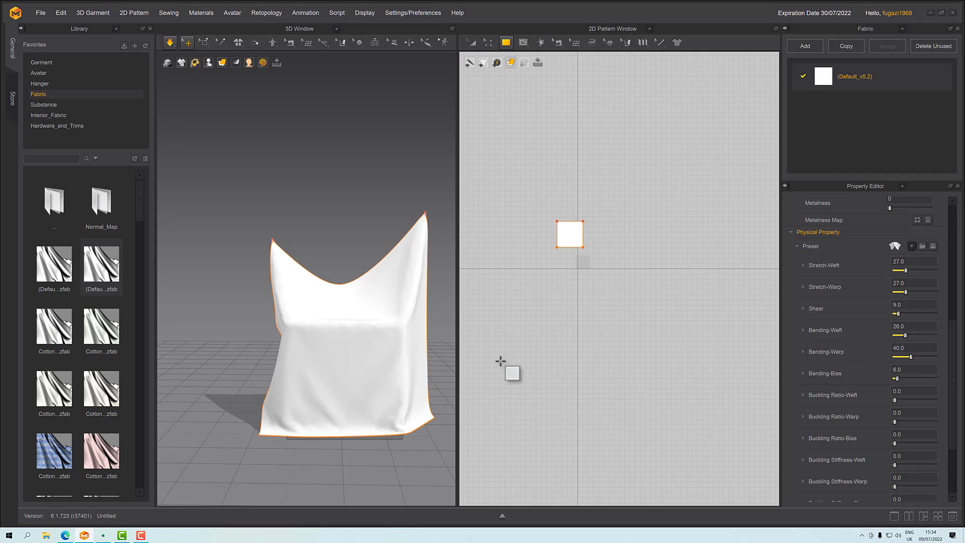
pyautogui.moveTo(351, 345); pyautogui.dragTo(392, 331, button='right')
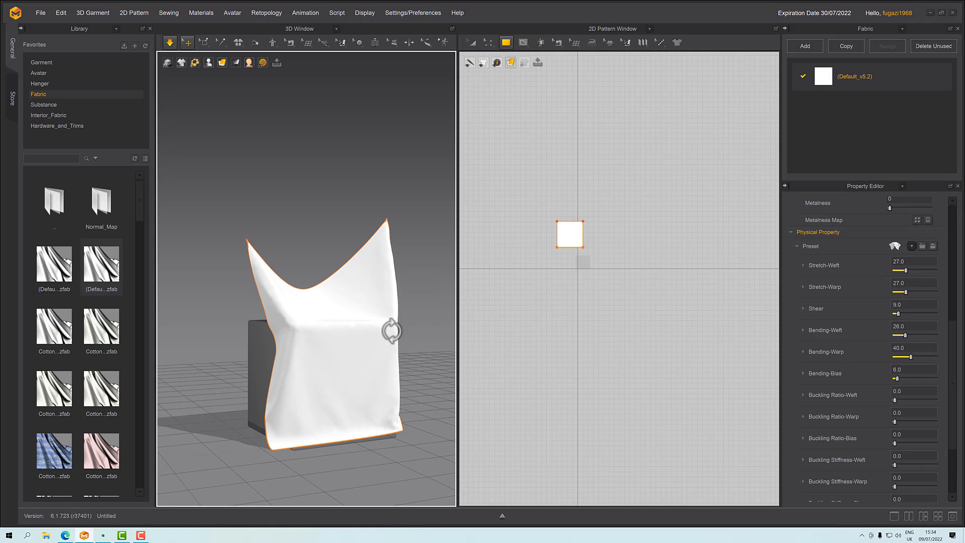
pyautogui.moveTo(896, 377); pyautogui.dragTo(897, 377)
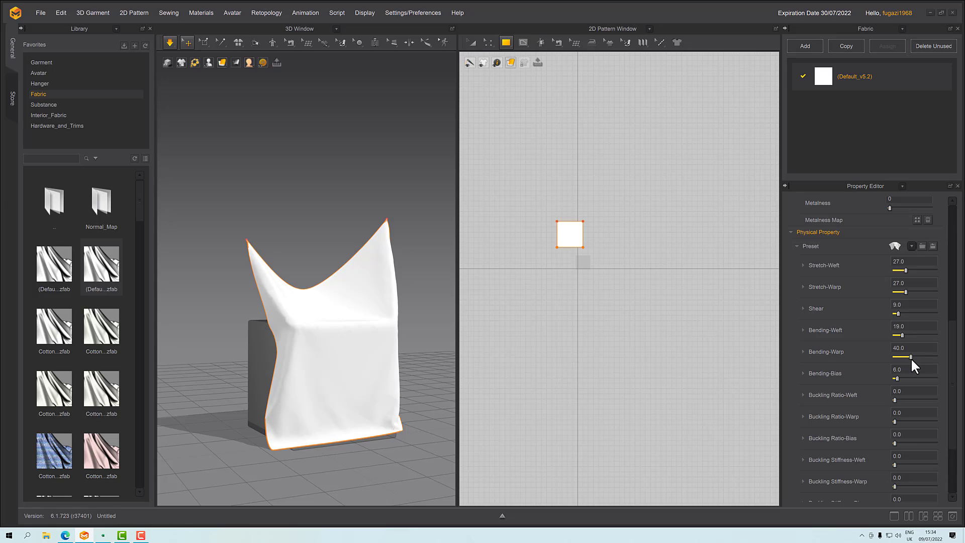
pyautogui.moveTo(905, 357); pyautogui.dragTo(902, 357)
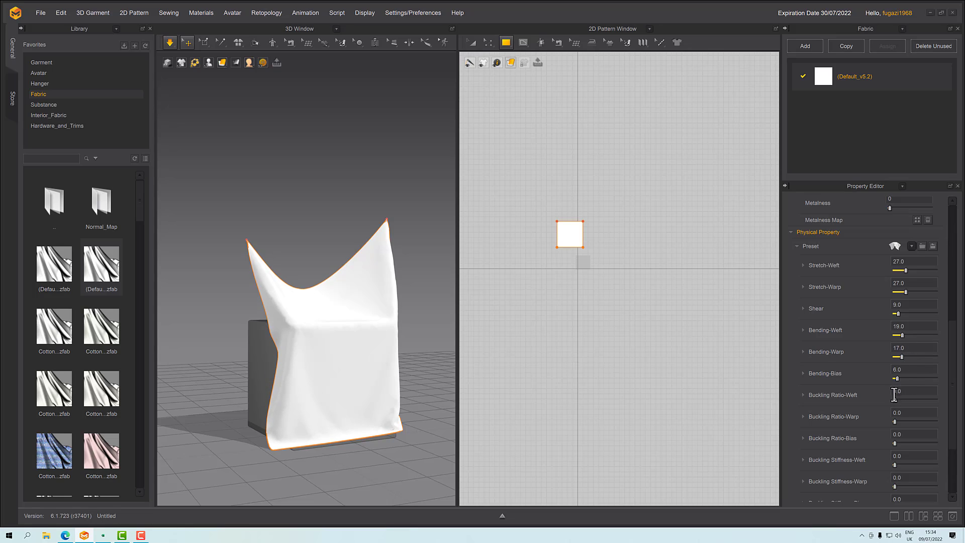
# - Set Bending-Bias to 100 and inspect how the cloth hangs over the cube
pyautogui.moveTo(899, 378); pyautogui.dragTo(954, 385)
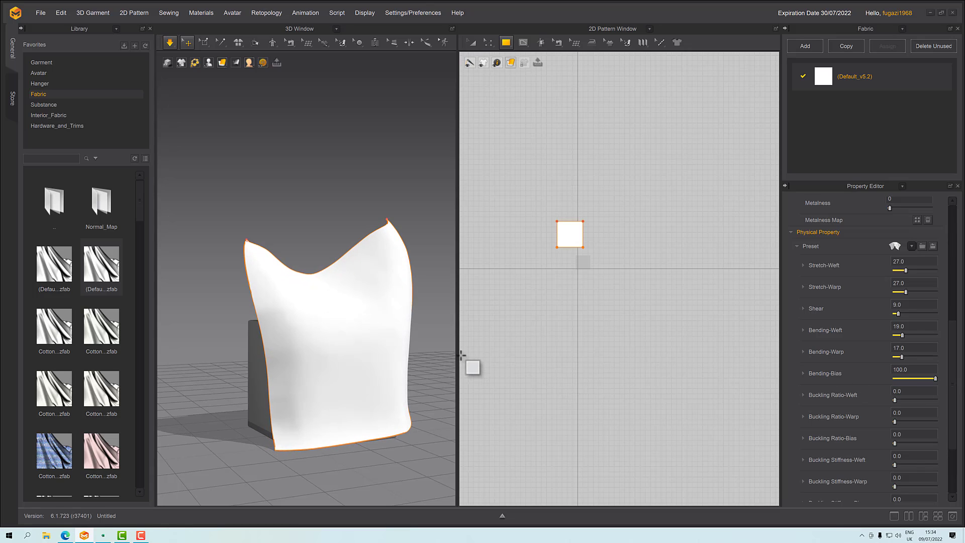
pyautogui.moveTo(461, 356)
pyautogui.mouseDown(button='right')
pyautogui.moveTo(443, 362)
pyautogui.moveTo(458, 355)
pyautogui.mouseUp(button='right')
pyautogui.moveTo(381, 349)
pyautogui.mouseDown(button='right')
pyautogui.moveTo(372, 345)
pyautogui.moveTo(392, 341)
pyautogui.mouseUp(button='right')
pyautogui.click(335, 320)
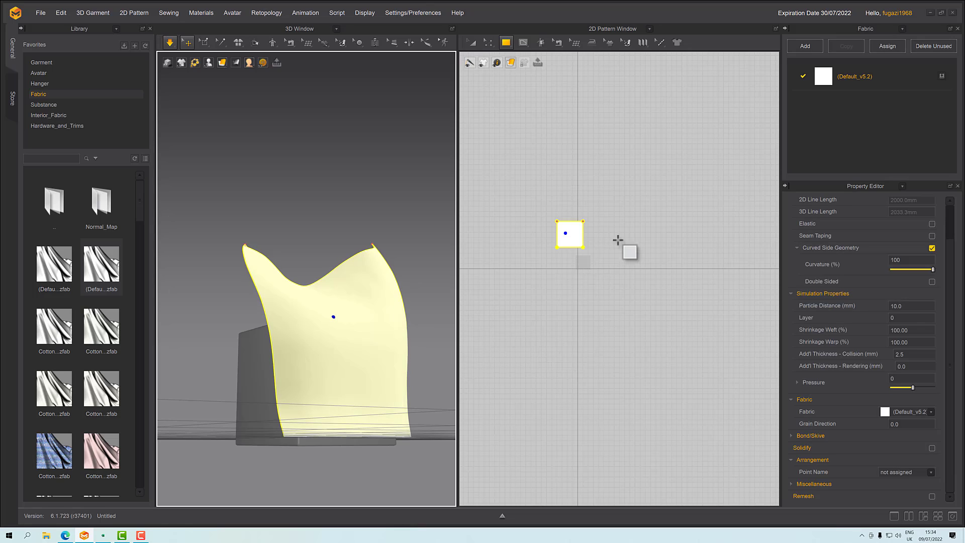
# - Reselect the fabric, reduce its Bending-Bias to 10, and inspect the resulting folds
pyautogui.click(827, 79)
pyautogui.click(827, 79)
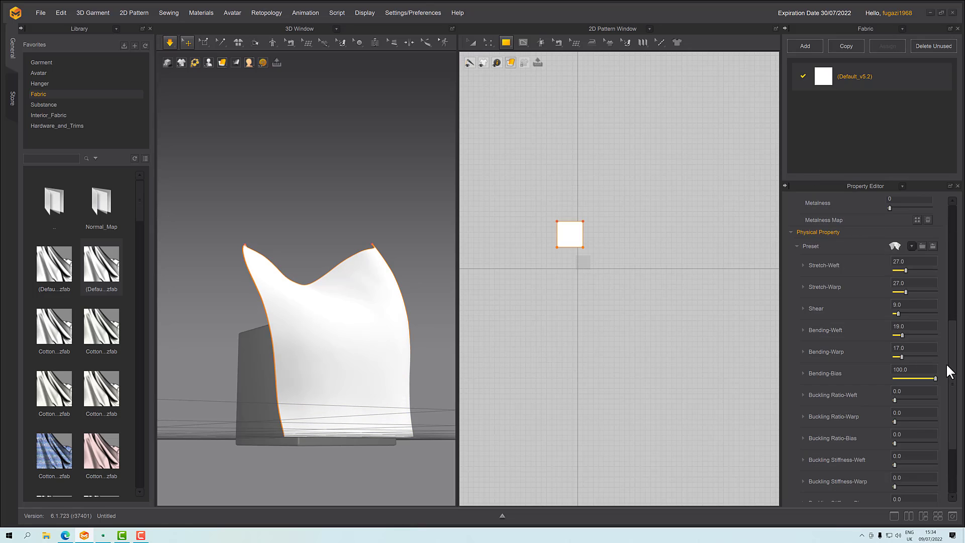
pyautogui.moveTo(935, 378); pyautogui.dragTo(900, 380)
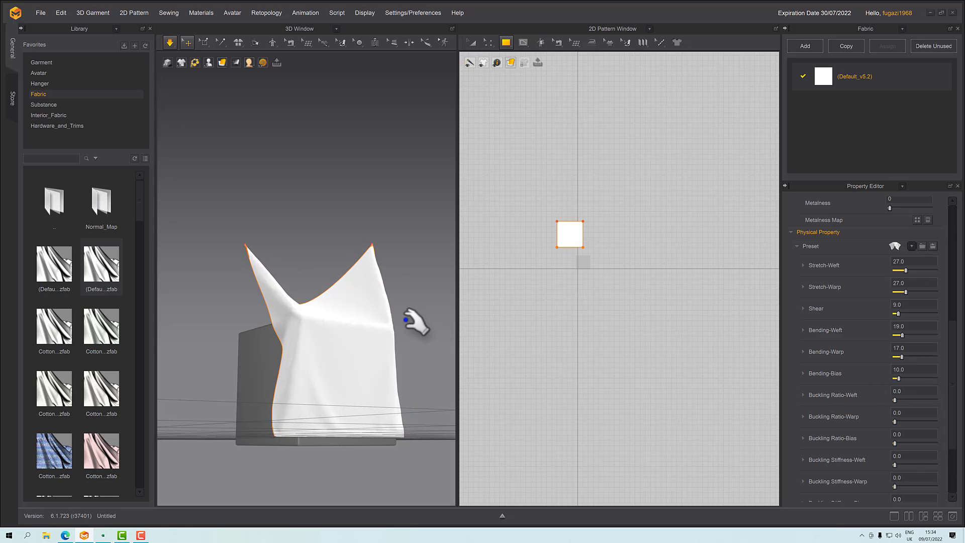
pyautogui.moveTo(409, 319); pyautogui.dragTo(383, 340, button='right')
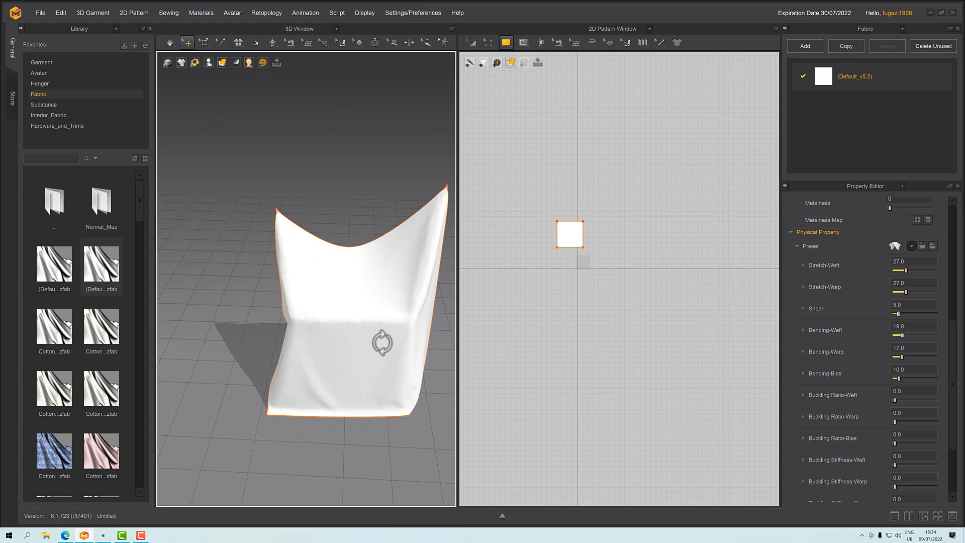
pyautogui.press('space')
pyautogui.scroll(-2, 877, 403)
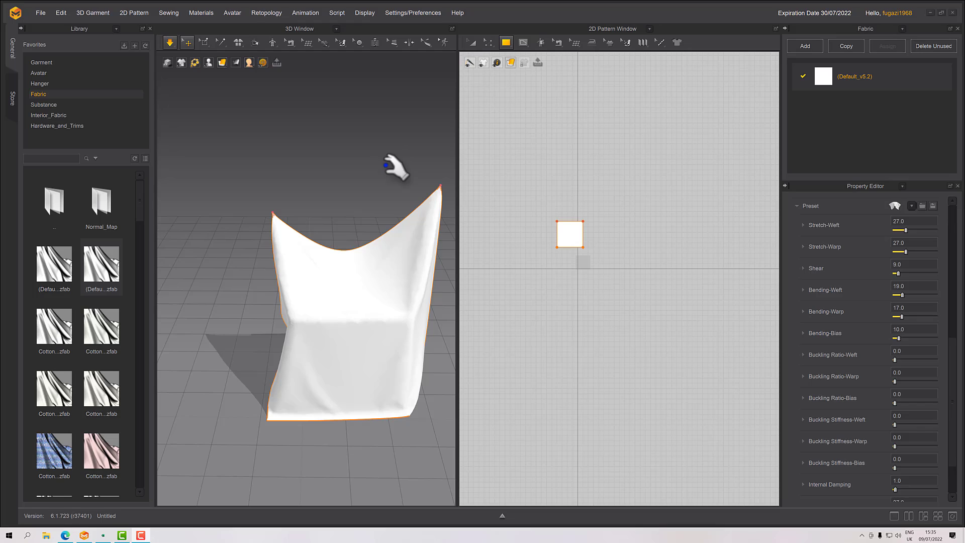
# - Reapply the library fabric (Default_v5.2) to restore its default physical properties, and inspect the simulated drape
pyautogui.moveTo(394, 166); pyautogui.dragTo(370, 233)
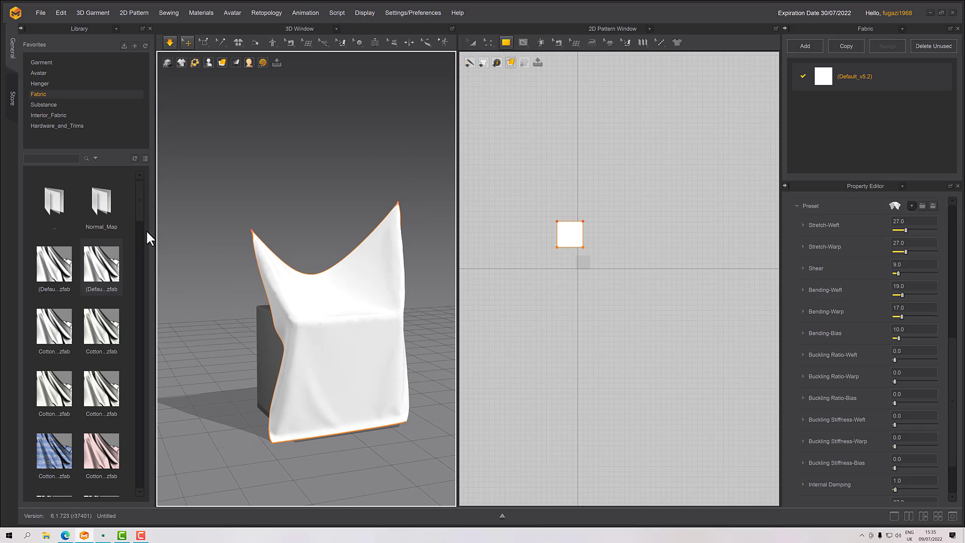
pyautogui.moveTo(98, 272); pyautogui.dragTo(880, 76)
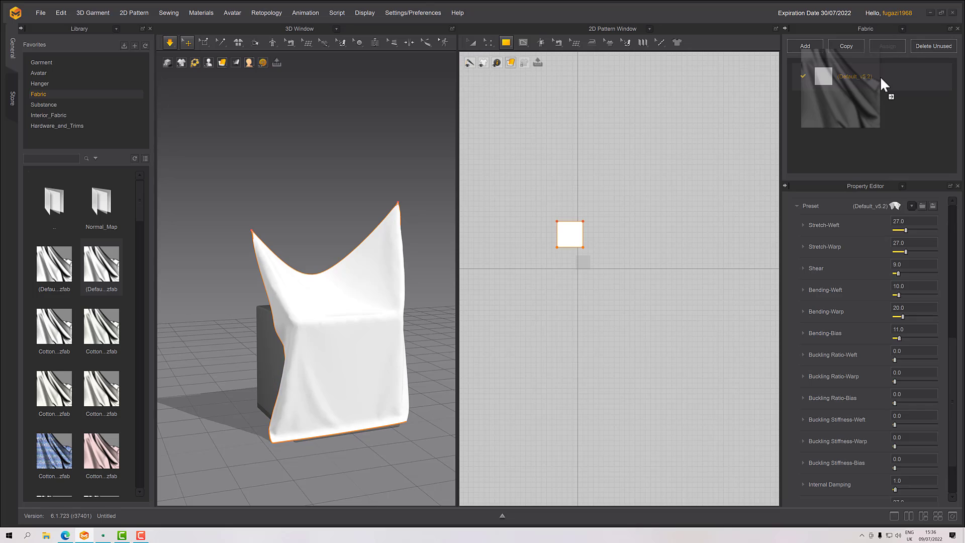
pyautogui.press('space')
pyautogui.moveTo(301, 332)
pyautogui.mouseDown(button='right')
pyautogui.moveTo(248, 323)
pyautogui.moveTo(290, 322)
pyautogui.mouseUp(button='right')
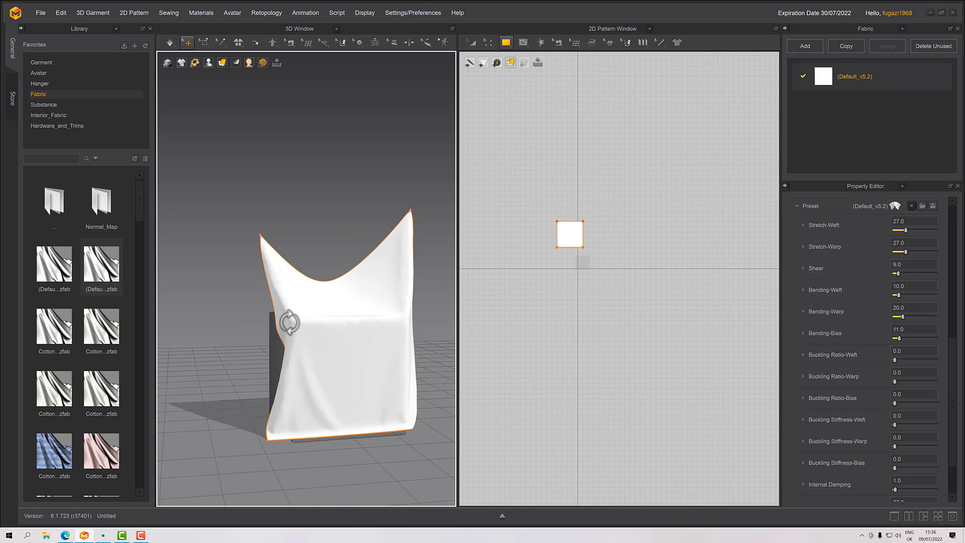
pyautogui.press('space')
pyautogui.scroll(-1, 861, 317)
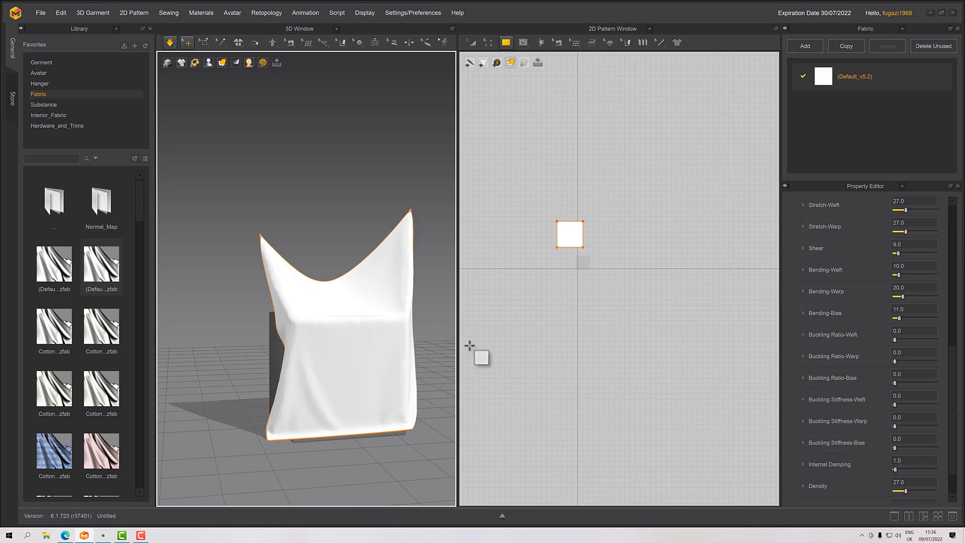
pyautogui.moveTo(375, 327); pyautogui.dragTo(377, 331, button='right')
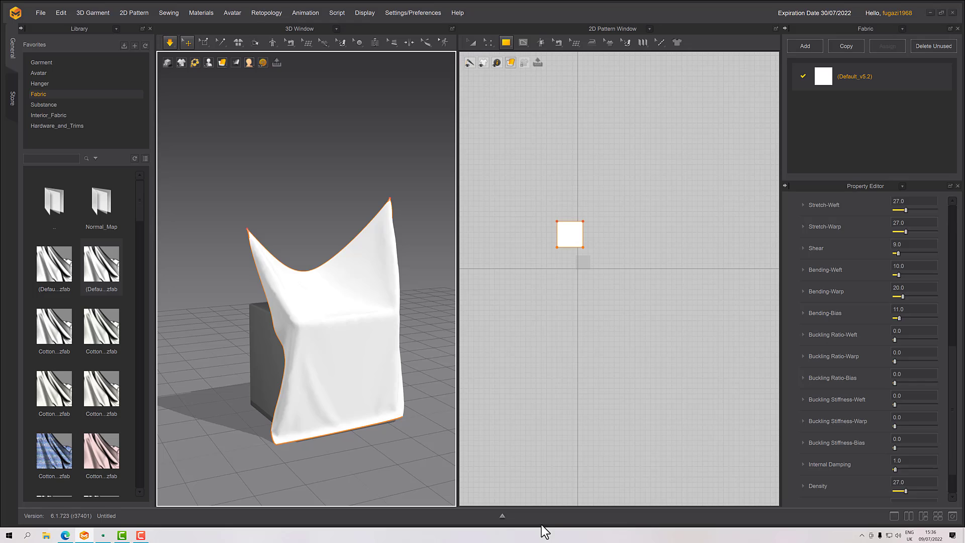
# - Switch to the Book 3 workbook in Excel and review the descriptions and value ranges for Buckling Ratio Weft, Warp and Bias
pyautogui.click(65, 535)
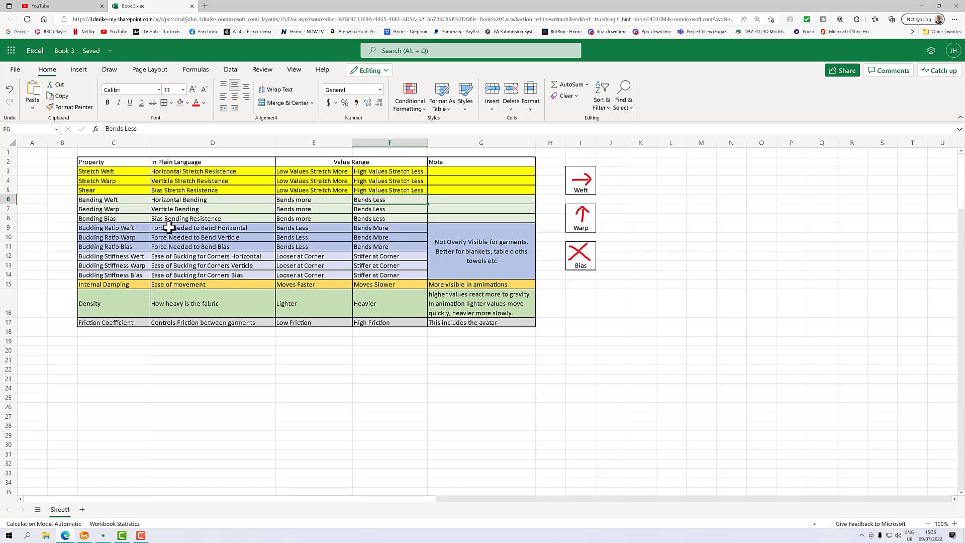
pyautogui.click(232, 227)
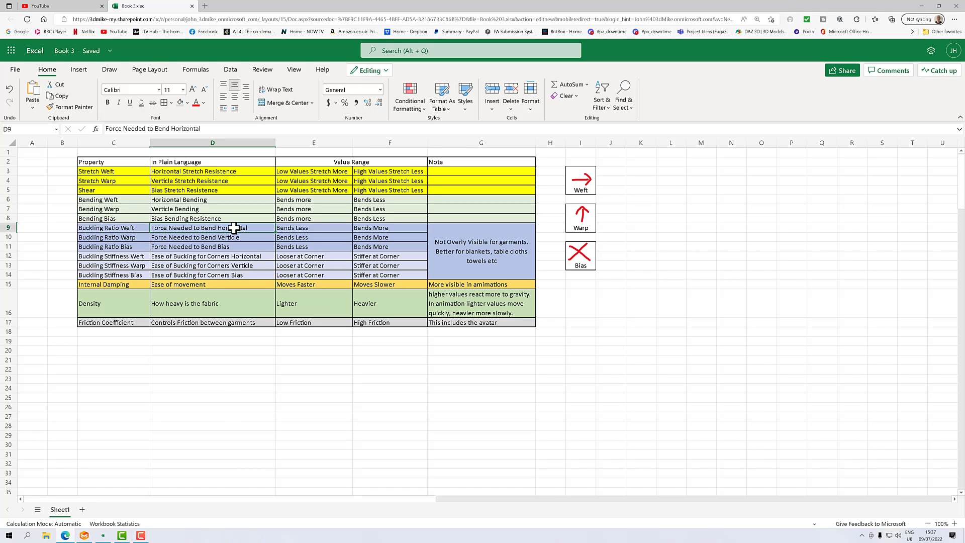
pyautogui.click(189, 237)
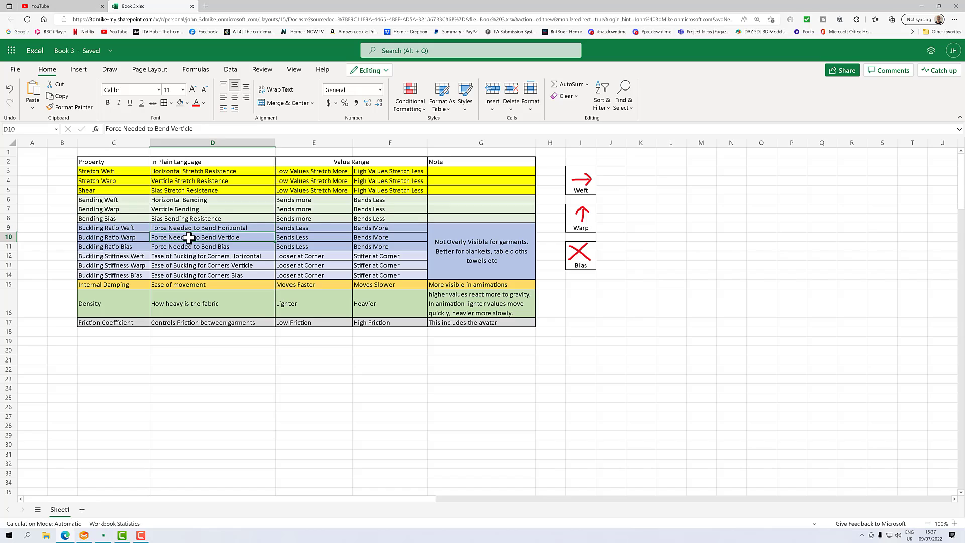
pyautogui.click(181, 245)
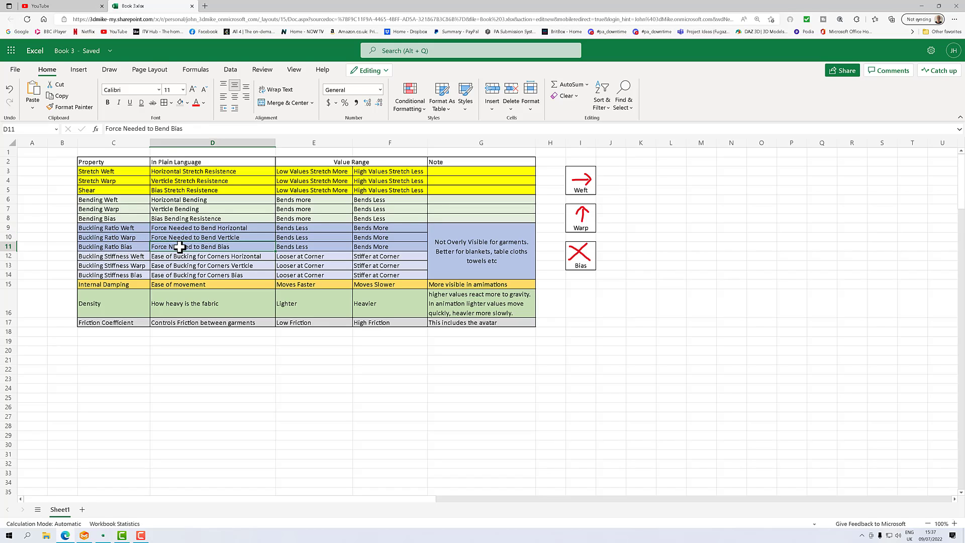
pyautogui.moveTo(321, 230); pyautogui.dragTo(321, 243)
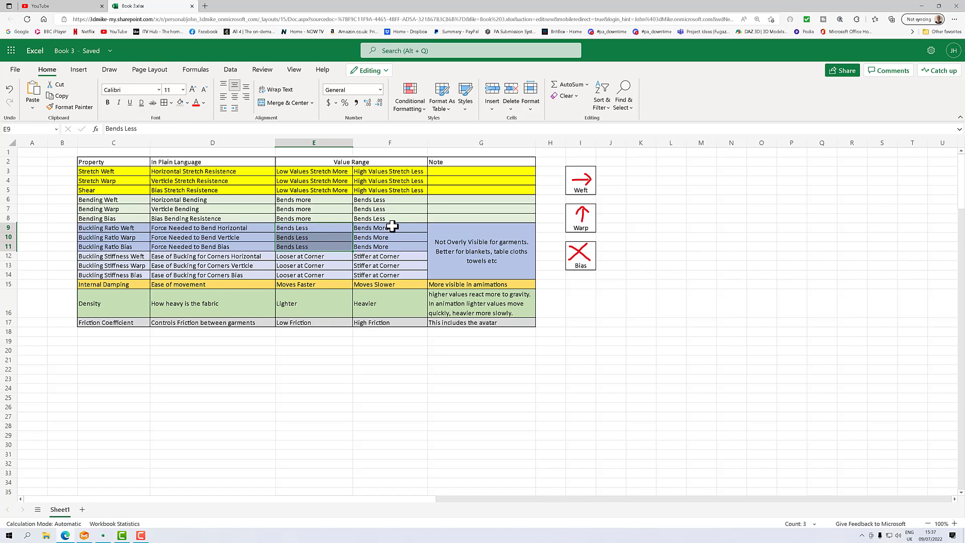
pyautogui.moveTo(395, 225); pyautogui.dragTo(391, 242)
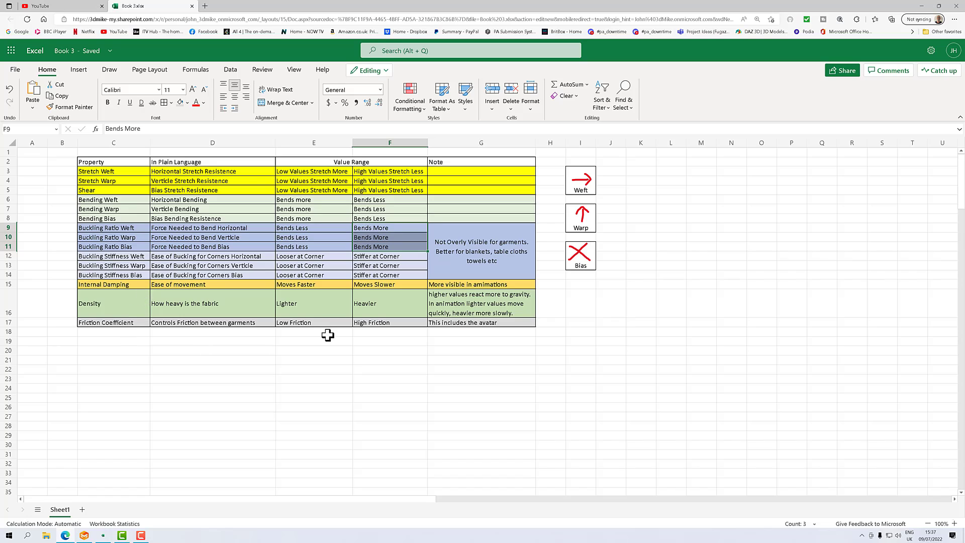
# - Switch back to Marvelous Designer, reapply the default library fabric to the Default_v5.2 fabric, and inspect the drape
pyautogui.click(84, 537)
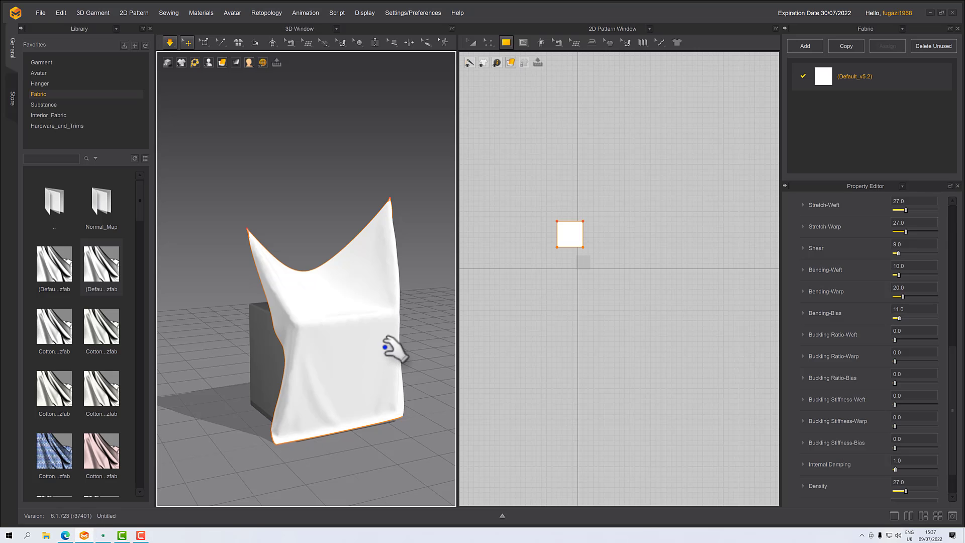
pyautogui.moveTo(429, 254); pyautogui.dragTo(395, 244, button='right')
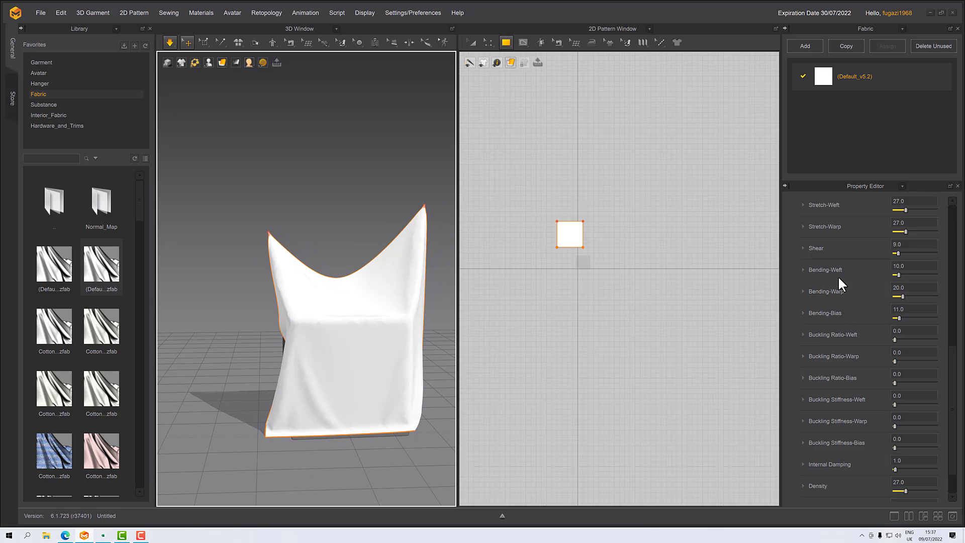
pyautogui.moveTo(98, 268); pyautogui.dragTo(876, 87)
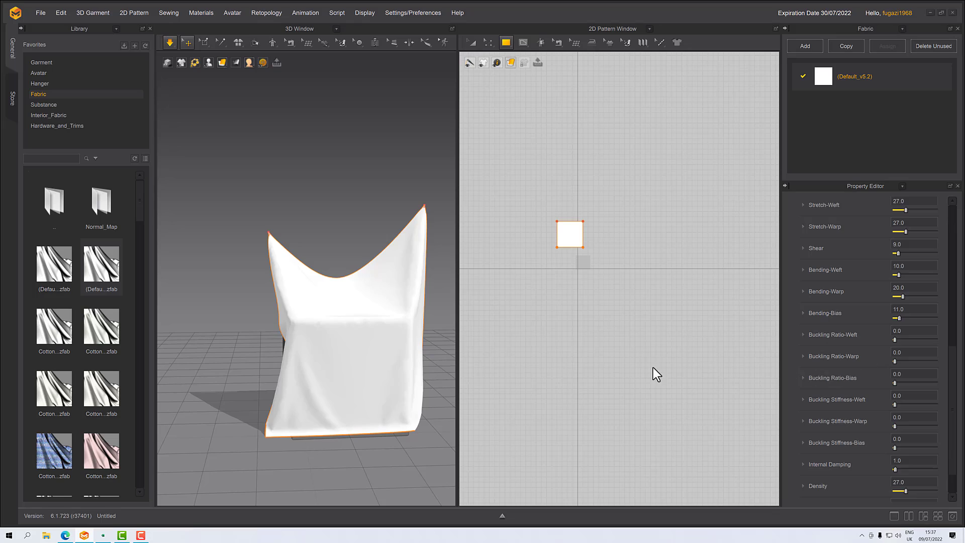
pyautogui.moveTo(386, 351); pyautogui.dragTo(371, 352, button='right')
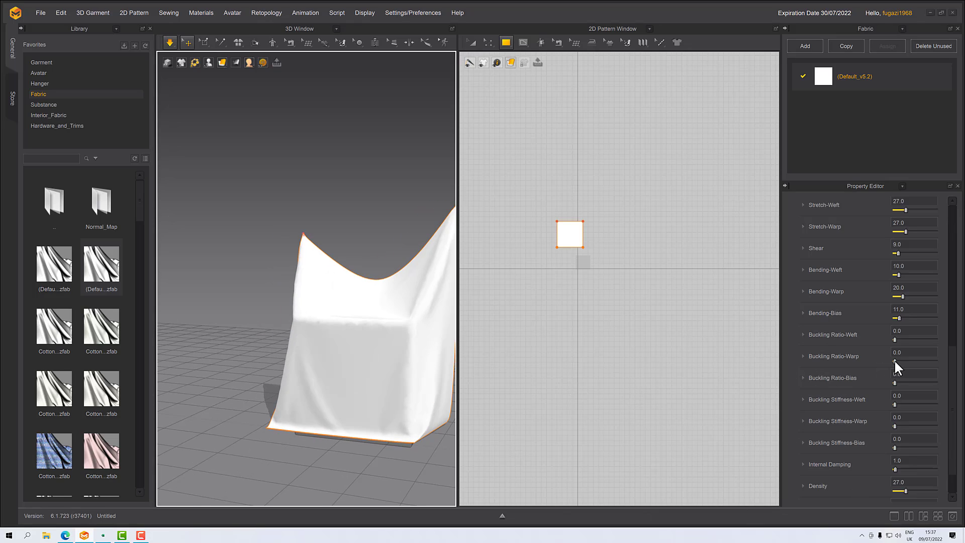
# - Try Buckling Ratio-Warp at 100, inspect the front of the draped cloth, and reset it to 0
pyautogui.moveTo(894, 360); pyautogui.dragTo(962, 370)
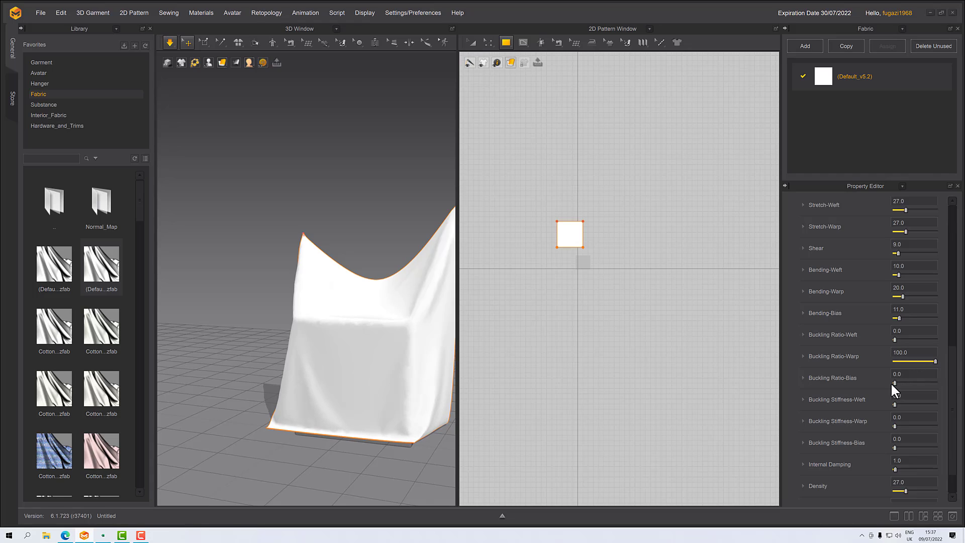
pyautogui.moveTo(365, 361); pyautogui.dragTo(406, 338, button='right')
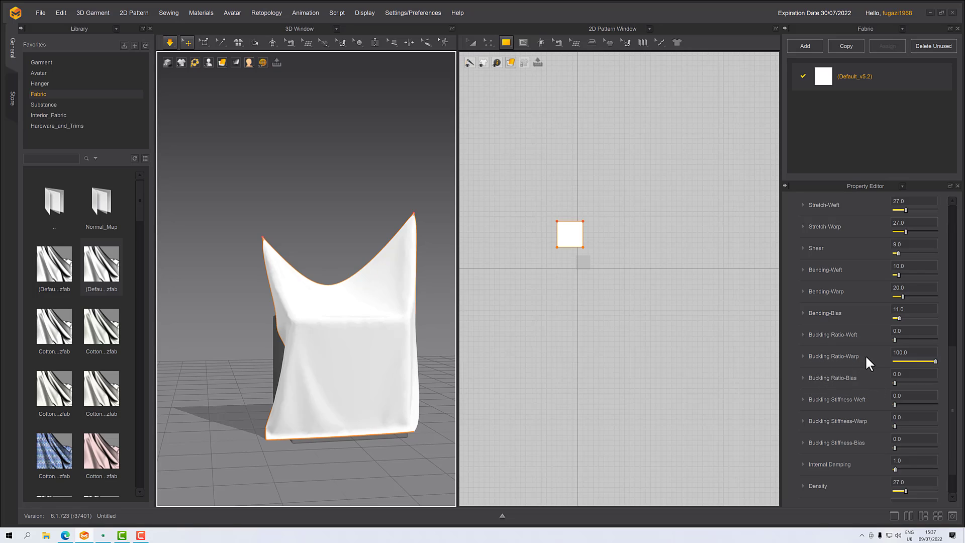
pyautogui.moveTo(929, 359); pyautogui.dragTo(873, 358)
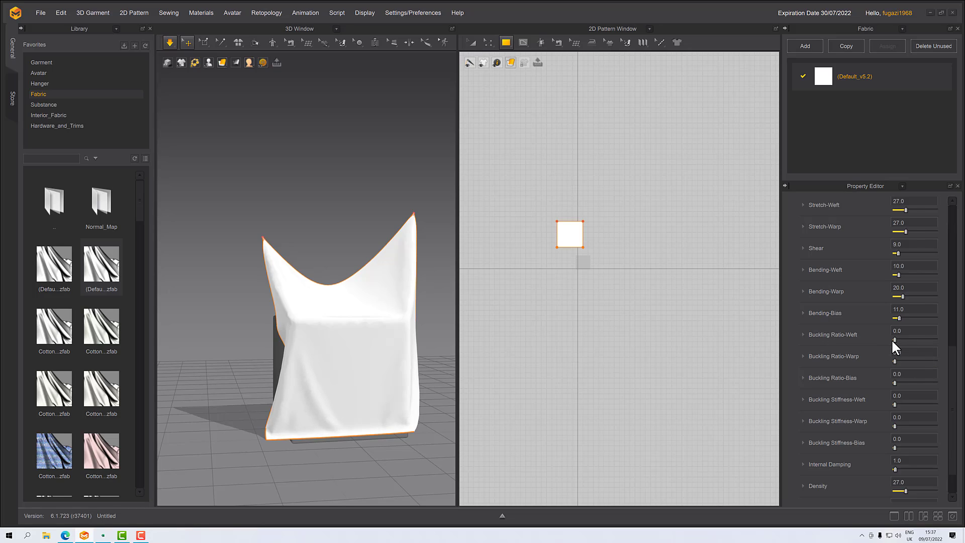
# - Set Buckling Ratio-Weft to 100 and pause the cloth simulation
pyautogui.moveTo(894, 339); pyautogui.dragTo(954, 347)
pyautogui.click(320, 309)
pyautogui.press('space')
pyautogui.moveTo(331, 312); pyautogui.dragTo(337, 321)
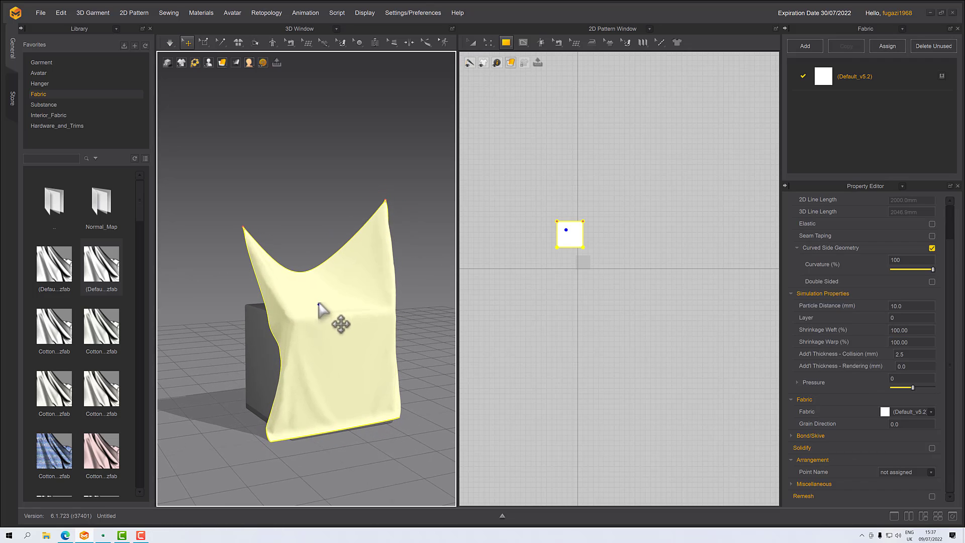
# - Reselect the fabric, set Buckling Ratio-Warp and Buckling Ratio-Bias to 100, and inspect the simulated drape over the cube
pyautogui.click(799, 80)
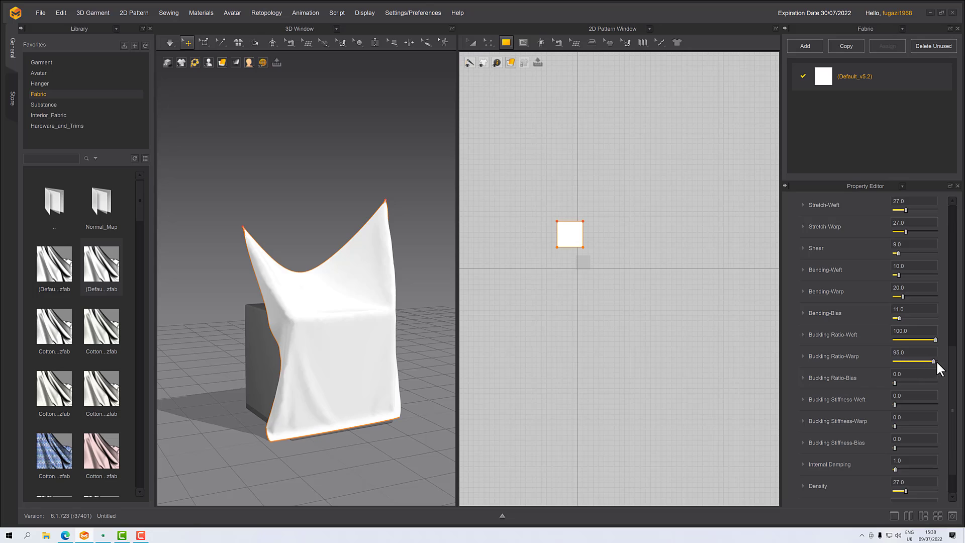
pyautogui.moveTo(936, 360); pyautogui.dragTo(943, 360)
pyautogui.scroll(2, 364, 291)
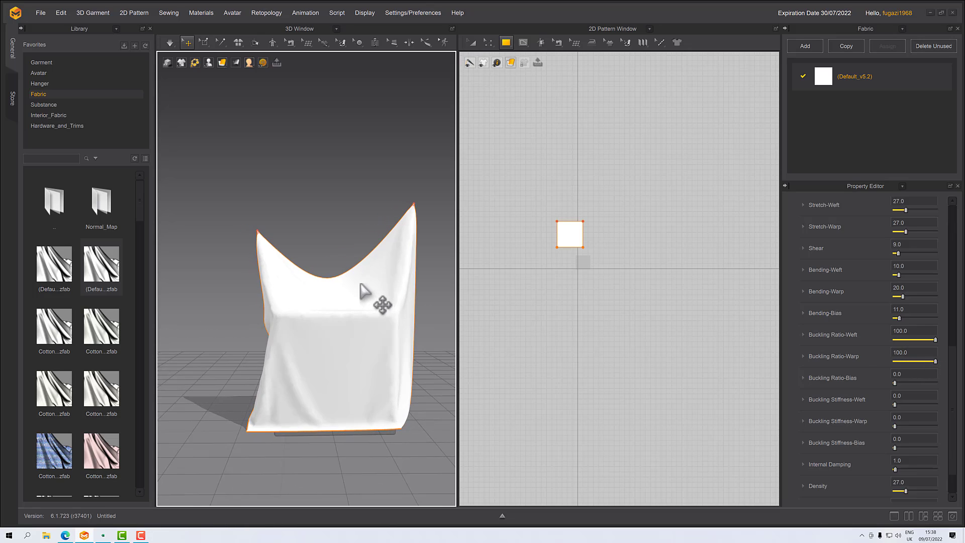
pyautogui.moveTo(364, 291); pyautogui.dragTo(384, 295, button='right')
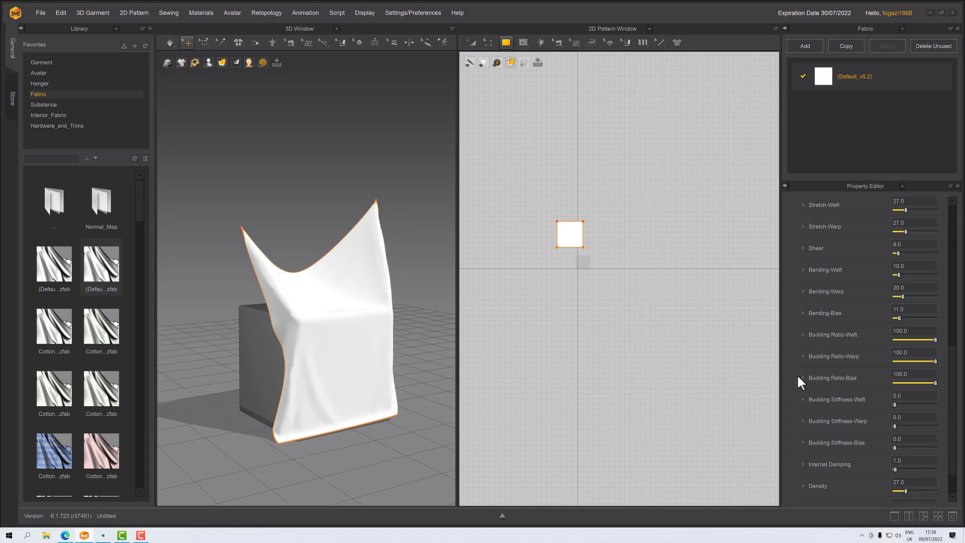
pyautogui.moveTo(415, 327); pyautogui.dragTo(442, 342, button='right')
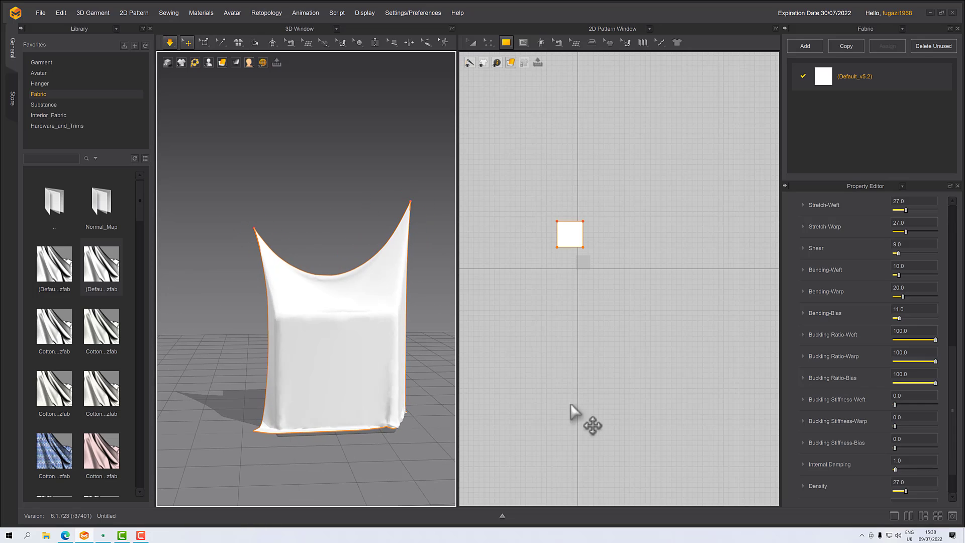
# - Reset Buckling Ratio-Bias, Warp and Weft to 0, and reapply the default library fabric to restore its physical properties
pyautogui.click(933, 383)
pyautogui.moveTo(919, 382); pyautogui.dragTo(866, 384)
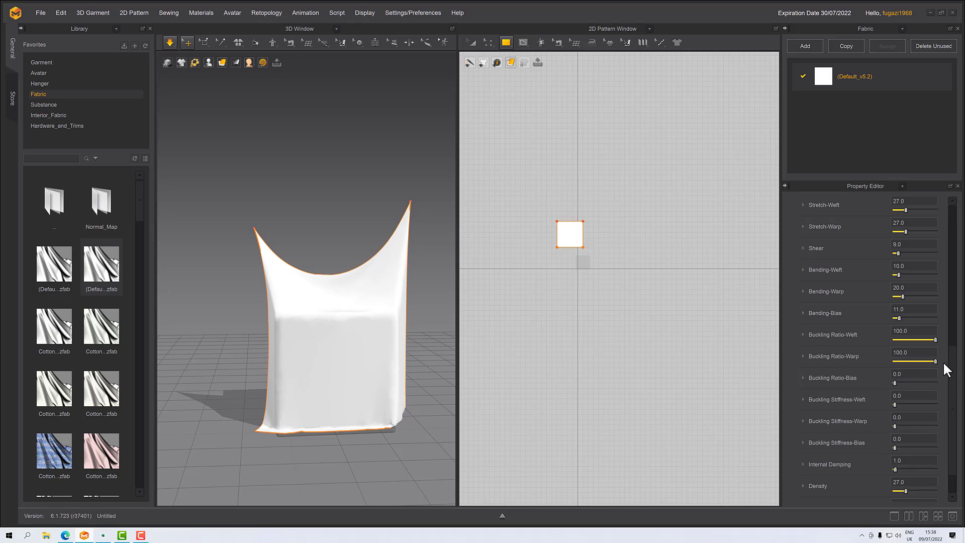
pyautogui.moveTo(934, 360); pyautogui.dragTo(885, 362)
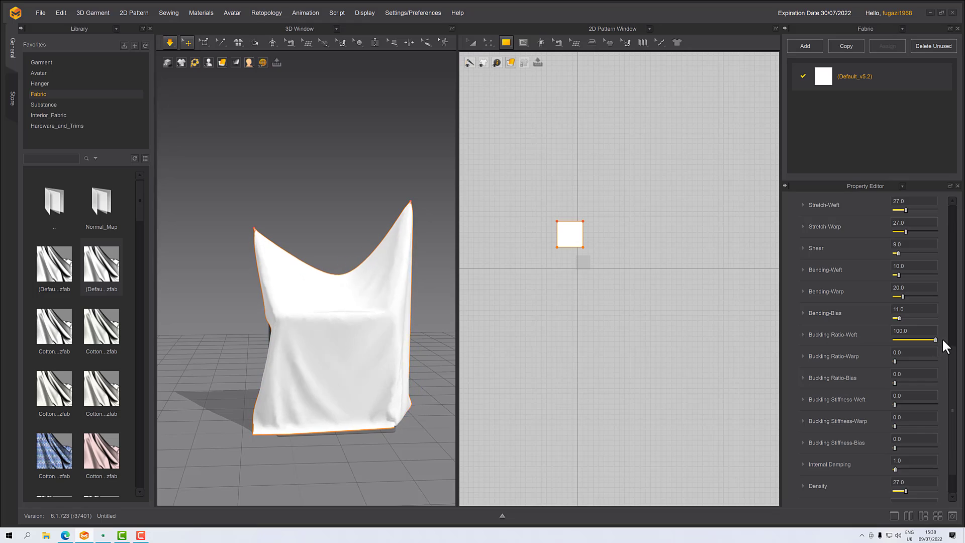
pyautogui.moveTo(937, 338); pyautogui.dragTo(870, 339)
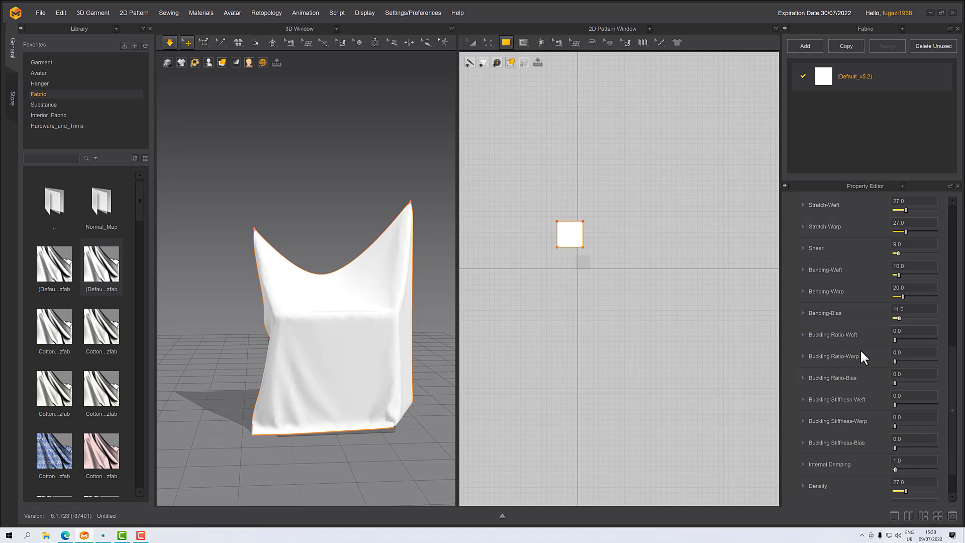
pyautogui.moveTo(103, 279); pyautogui.dragTo(894, 74)
pyautogui.moveTo(364, 262); pyautogui.dragTo(237, 101, button='right')
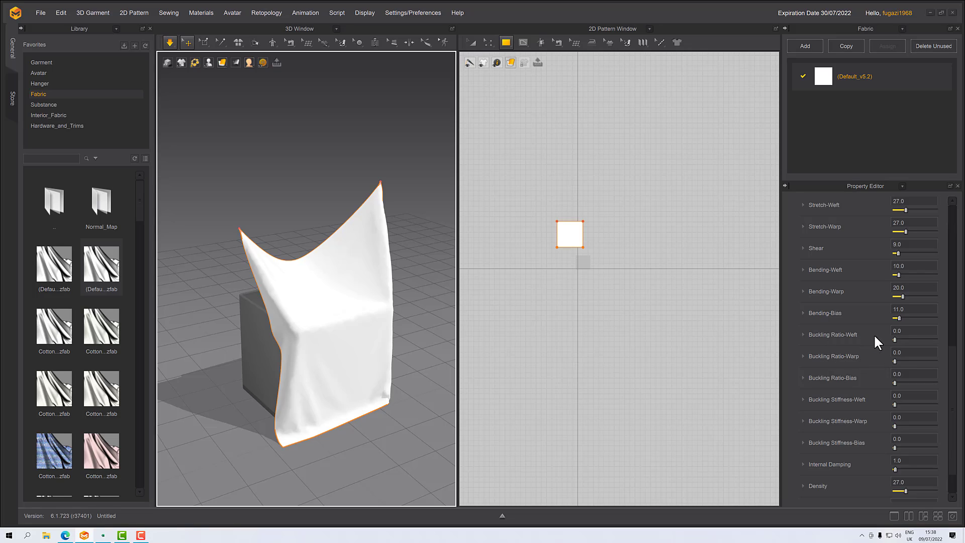
# - Set Buckling Ratio-Weft and Buckling Ratio-Warp to 100, inspect the drape, and lower Buckling Ratio-Warp to 26 for comparison
pyautogui.moveTo(895, 340); pyautogui.dragTo(955, 353)
pyautogui.moveTo(380, 340); pyautogui.dragTo(300, 307, button='right')
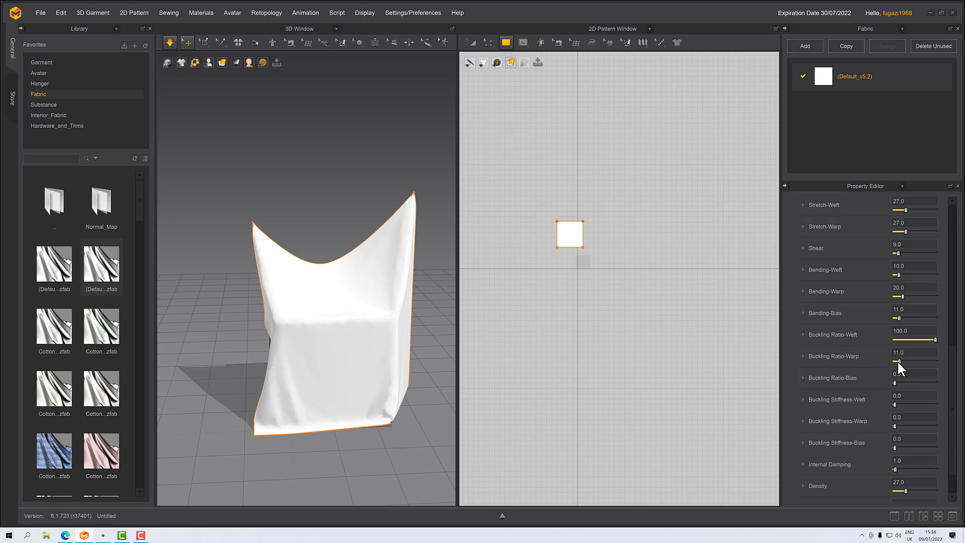
pyautogui.moveTo(900, 361); pyautogui.dragTo(952, 365)
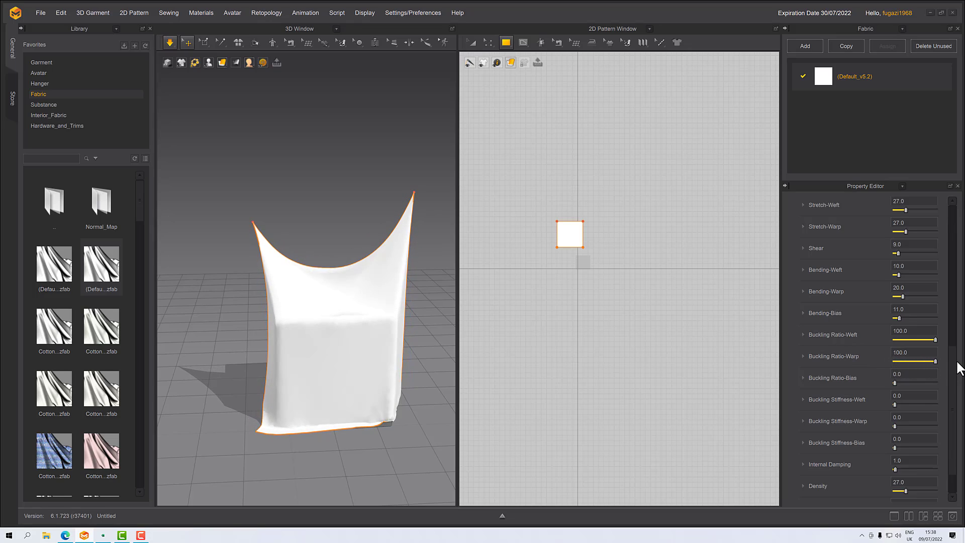
pyautogui.moveTo(345, 334)
pyautogui.mouseDown(button='right')
pyautogui.moveTo(382, 329)
pyautogui.moveTo(357, 322)
pyautogui.mouseUp(button='right')
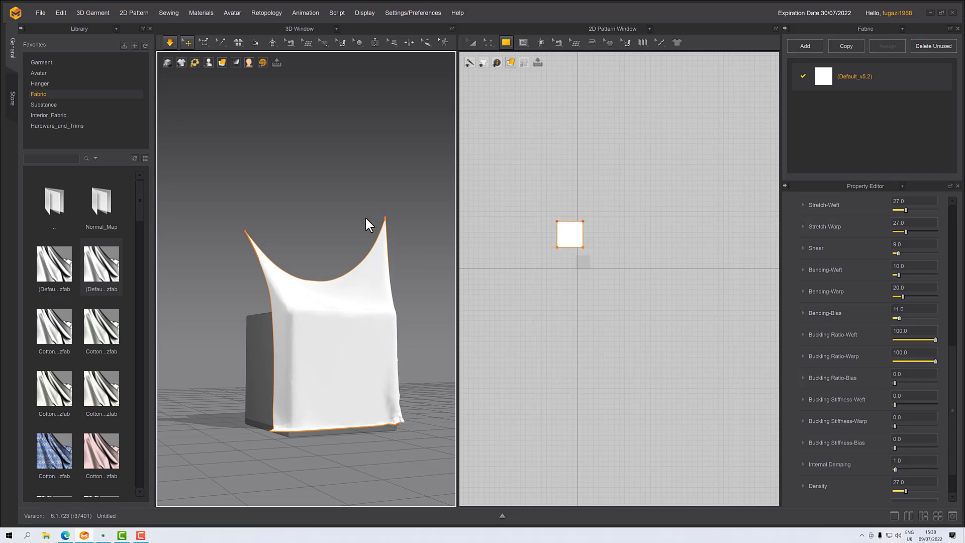
pyautogui.moveTo(360, 396)
pyautogui.mouseDown(button='right')
pyautogui.moveTo(338, 400)
pyautogui.moveTo(371, 402)
pyautogui.mouseUp(button='right')
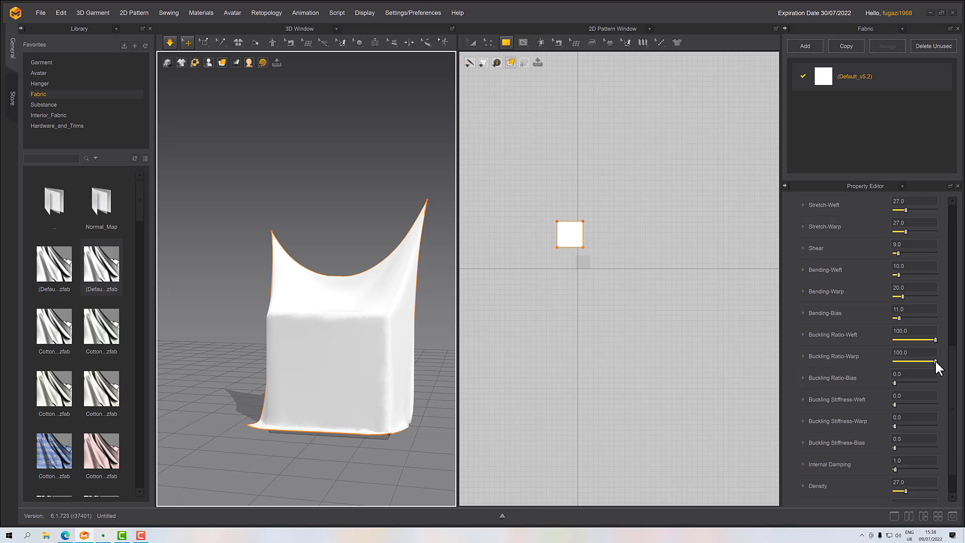
pyautogui.moveTo(935, 360)
pyautogui.mouseDown()
pyautogui.moveTo(904, 362)
pyautogui.moveTo(907, 342)
pyautogui.moveTo(883, 342)
pyautogui.moveTo(942, 346)
pyautogui.mouseUp()
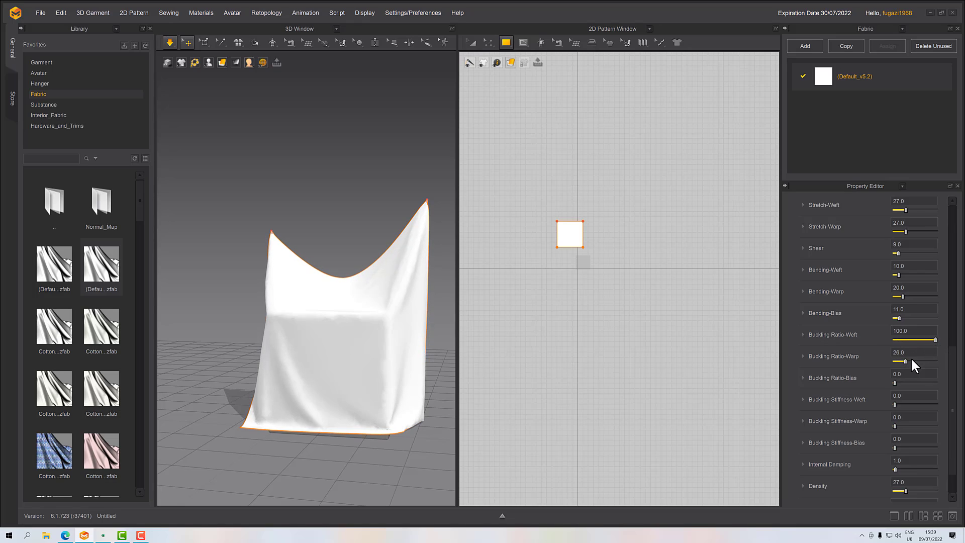
pyautogui.moveTo(283, 354); pyautogui.dragTo(342, 348)
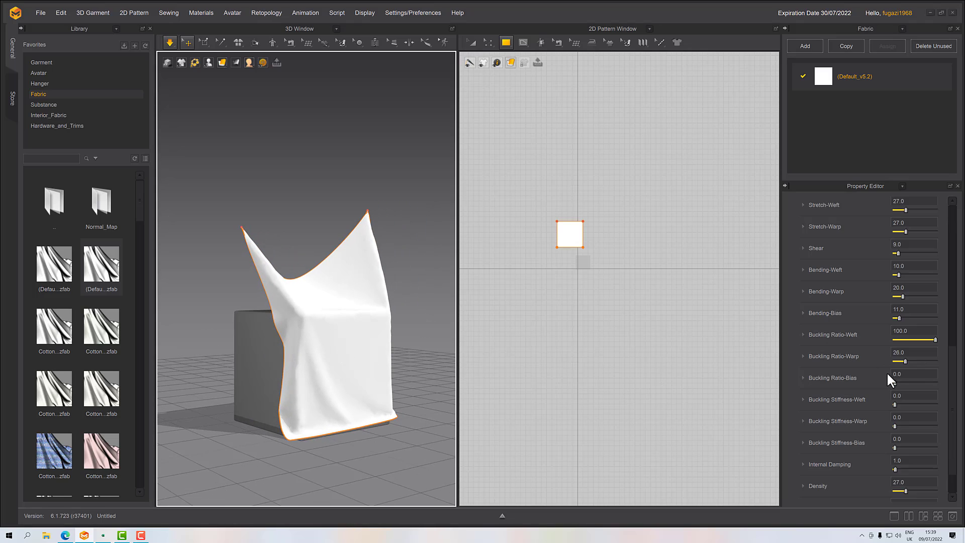
# - Reset Buckling Ratio-Warp and Weft to 0, set Buckling Ratio-Bias to 100, and tug the cloth to inspect its folds
pyautogui.moveTo(905, 361); pyautogui.dragTo(898, 361)
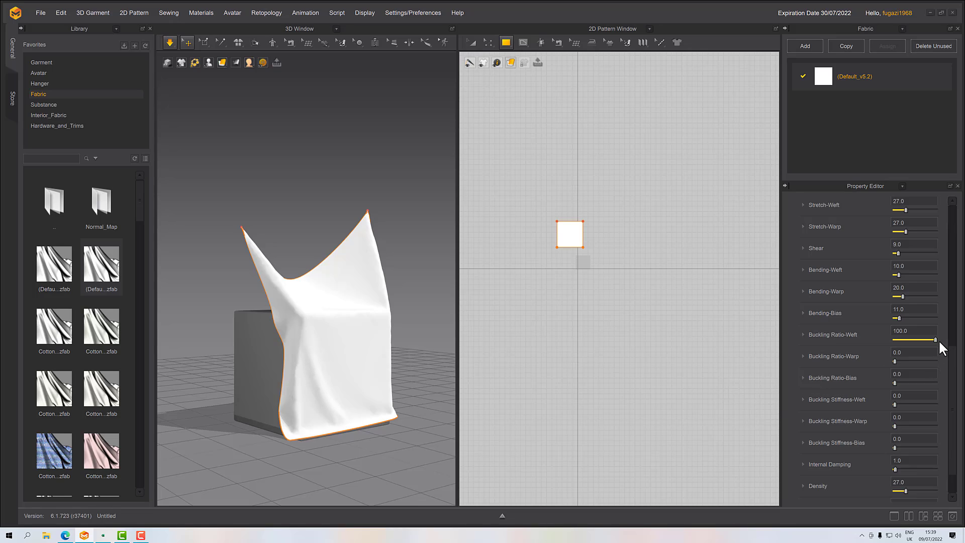
pyautogui.moveTo(935, 338); pyautogui.dragTo(897, 339)
pyautogui.moveTo(902, 384); pyautogui.dragTo(938, 384)
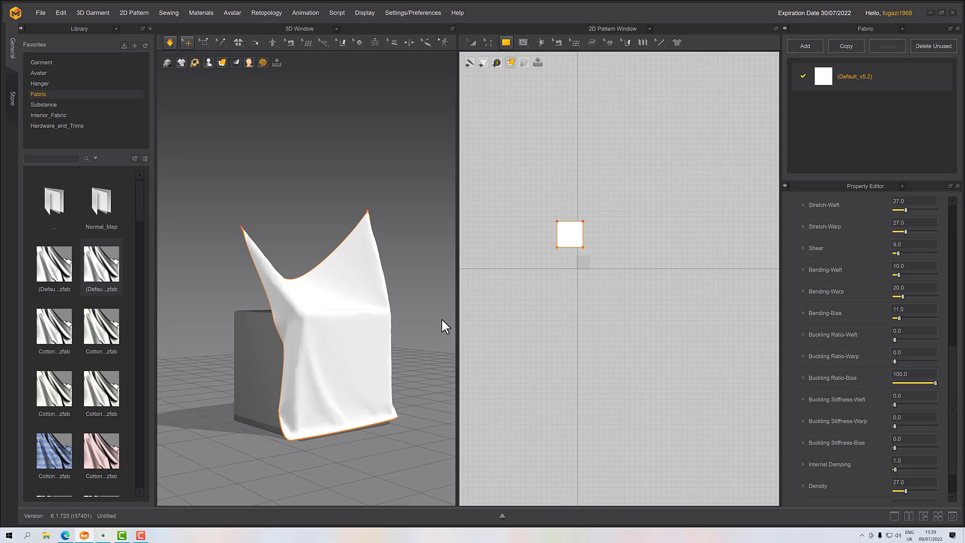
pyautogui.moveTo(441, 325); pyautogui.dragTo(394, 326, button='right')
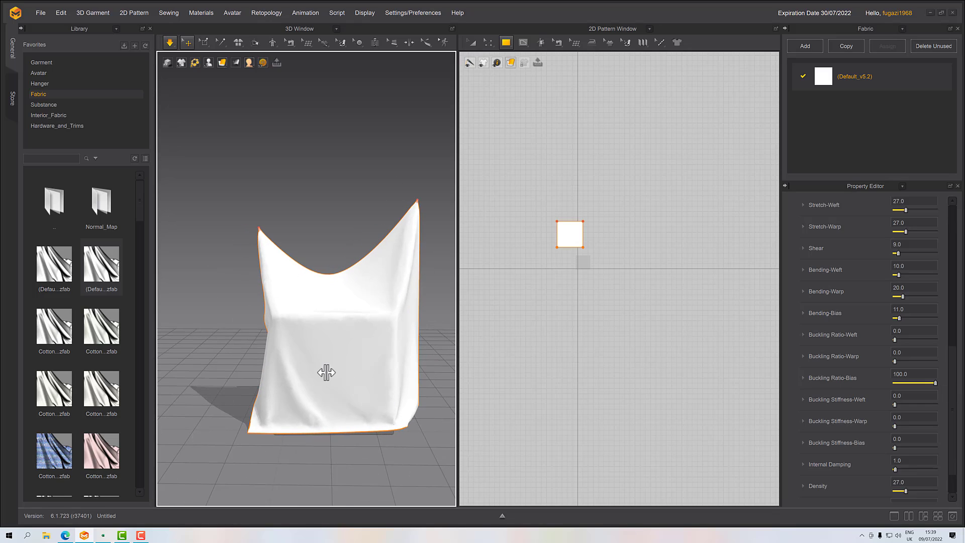
pyautogui.moveTo(327, 370)
pyautogui.mouseDown(button='right')
pyautogui.moveTo(360, 372)
pyautogui.moveTo(338, 317)
pyautogui.moveTo(375, 327)
pyautogui.moveTo(340, 333)
pyautogui.mouseUp(button='right')
pyautogui.click(333, 290)
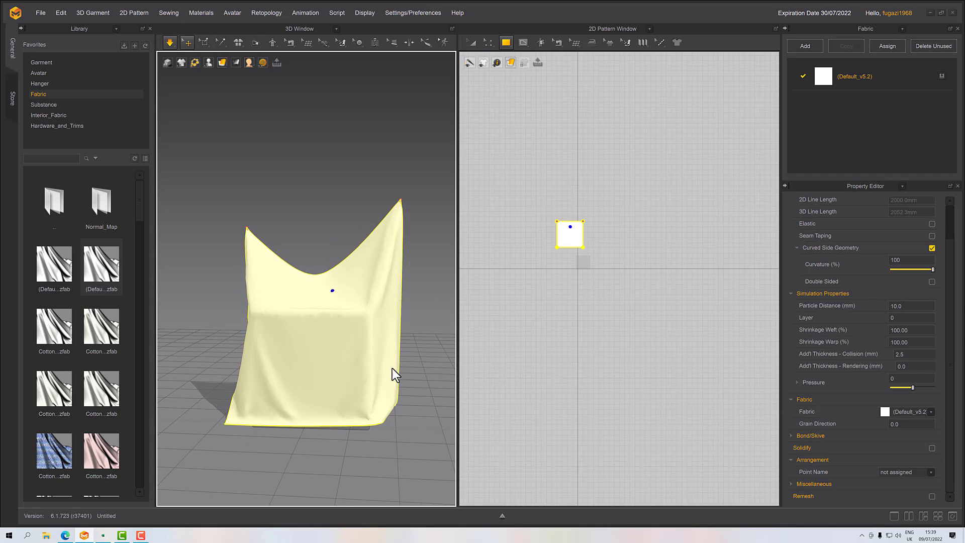
pyautogui.moveTo(349, 314); pyautogui.dragTo(297, 276)
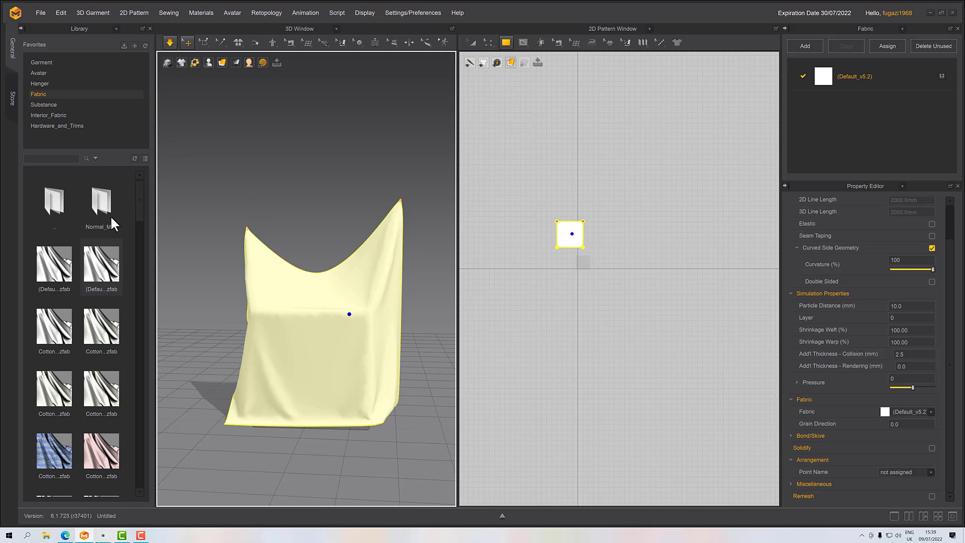
# - Switch to the Excel workbook and review the Buckling Ratio and Buckling Stiffness rows together with their note
pyautogui.click(65, 534)
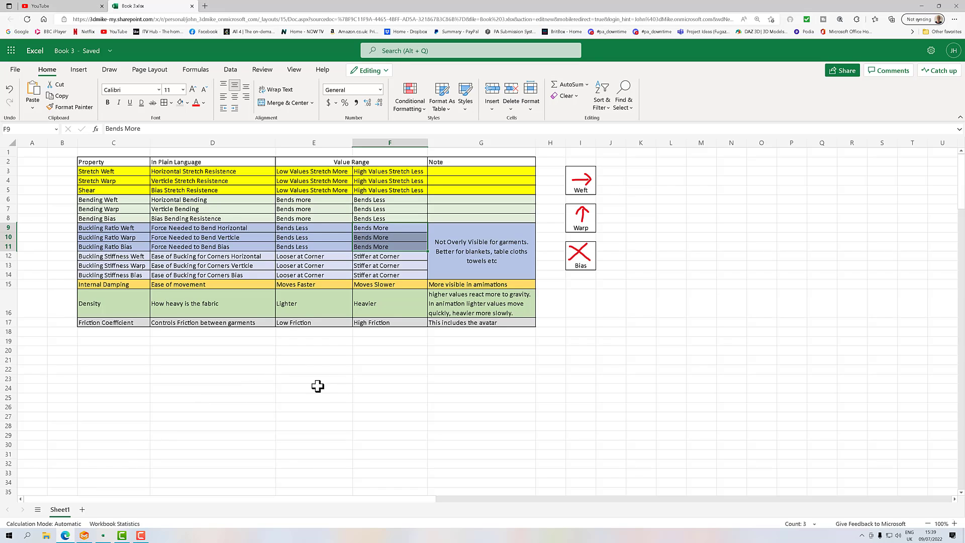
pyautogui.click(103, 228)
pyautogui.moveTo(107, 243); pyautogui.dragTo(465, 270)
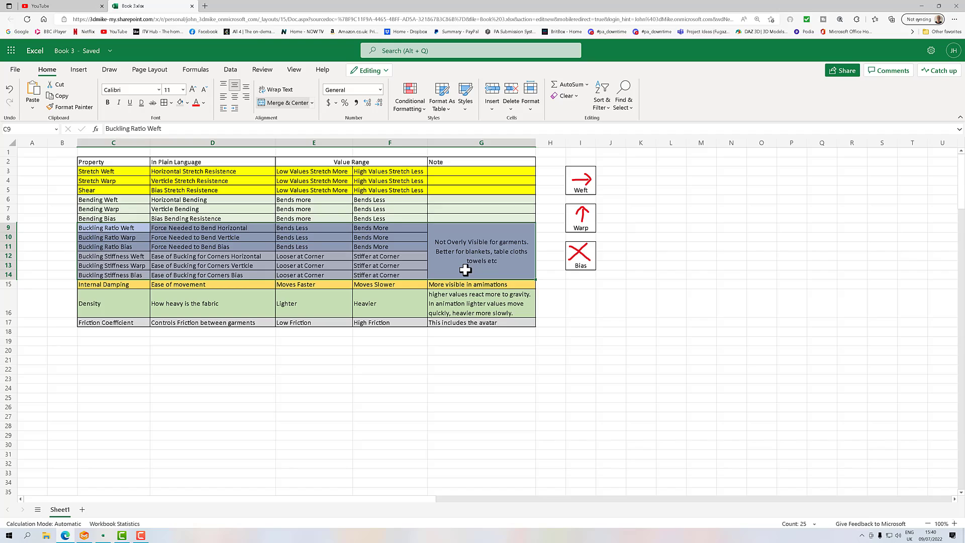
# - Review the Buckling Stiffness rows and the Buckling Ratio rows in the property reference table
pyautogui.click(212, 256)
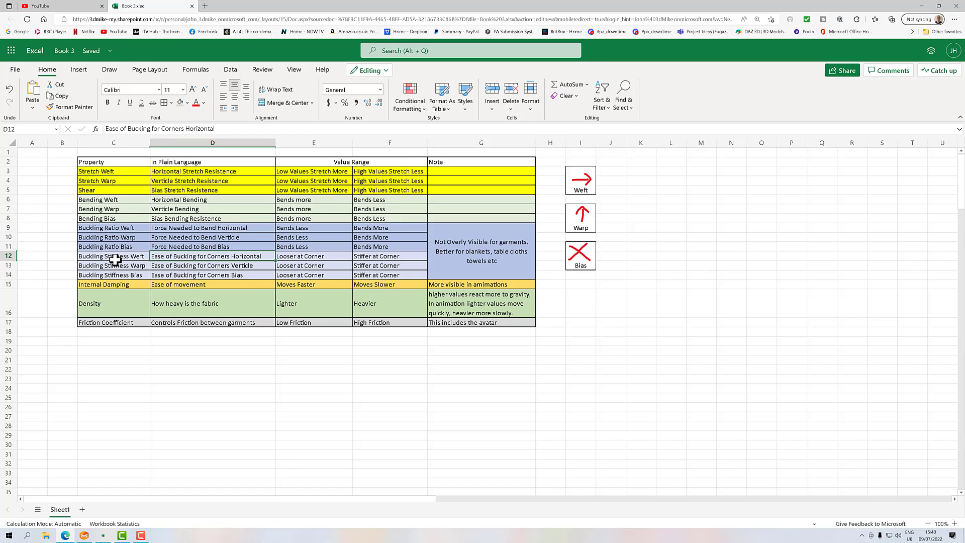
pyautogui.moveTo(115, 258); pyautogui.dragTo(372, 271)
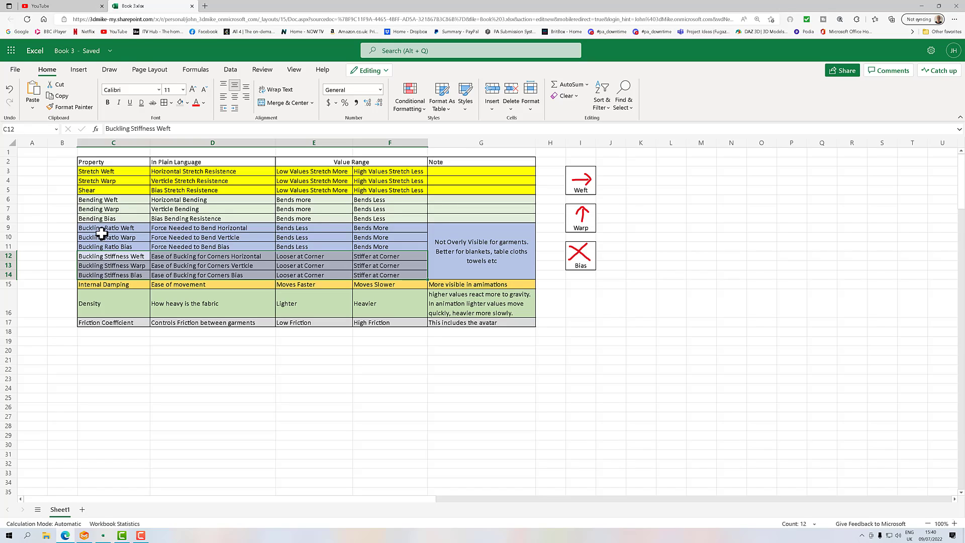
pyautogui.moveTo(101, 227); pyautogui.dragTo(377, 248)
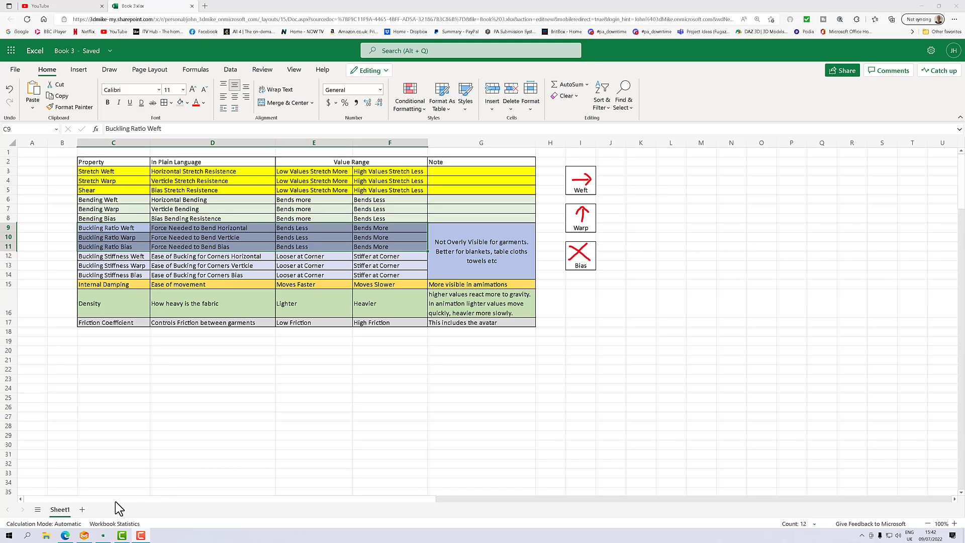
# - Switch to Marvelous Designer, reapply the default library fabric to the cloth, and tug it to inspect its drape
pyautogui.click(85, 535)
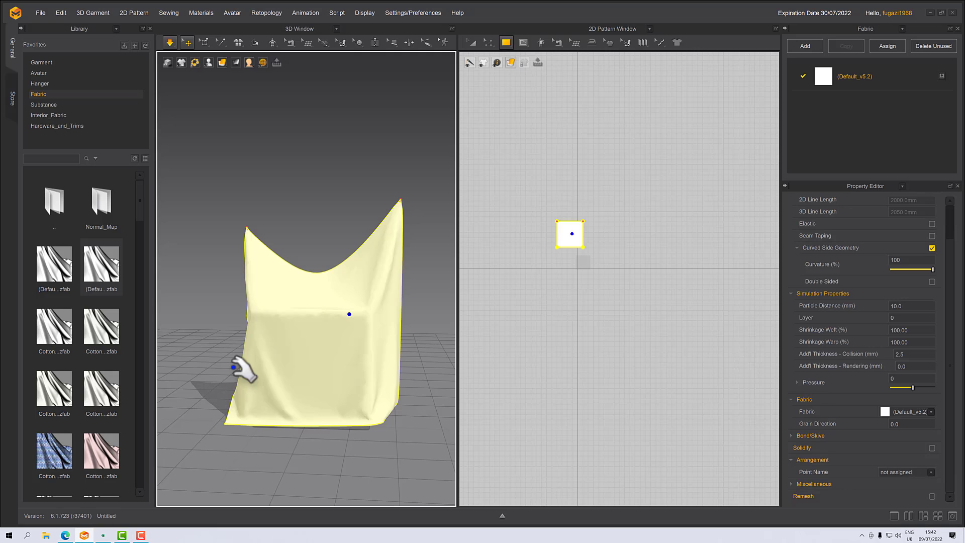
pyautogui.moveTo(241, 371); pyautogui.dragTo(219, 362, button='right')
pyautogui.moveTo(272, 336); pyautogui.dragTo(205, 272, button='right')
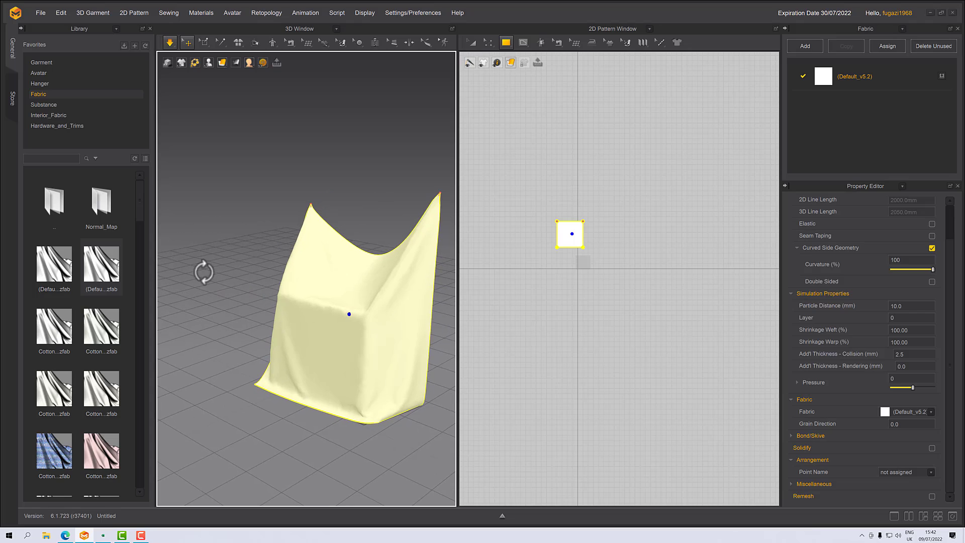
pyautogui.doubleClick(103, 275)
pyautogui.moveTo(175, 276); pyautogui.dragTo(285, 341)
pyautogui.moveTo(286, 342); pyautogui.dragTo(327, 327, button='right')
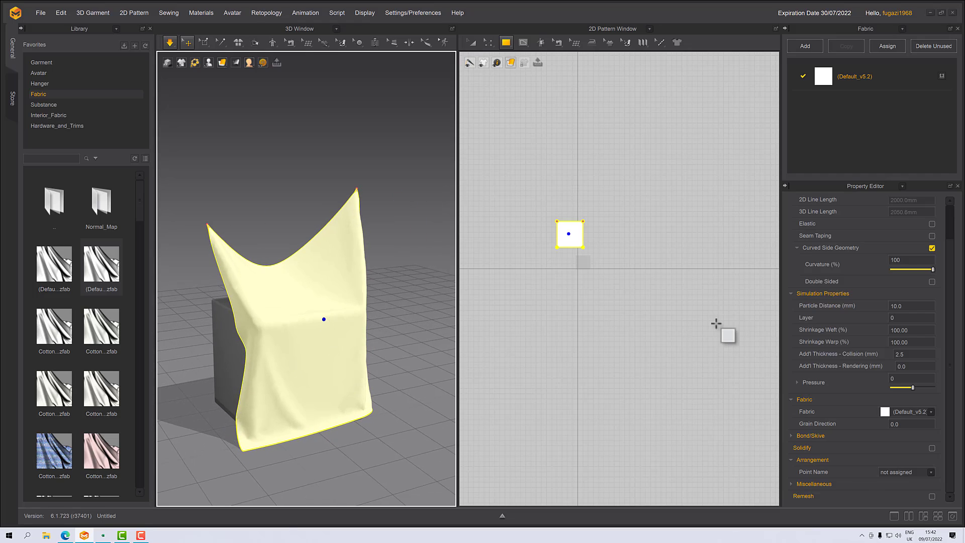
# - Set the default fabric's Density to 0 and inspect how the cloth drapes over the cube
pyautogui.click(830, 75)
pyautogui.scroll(-2, 850, 389)
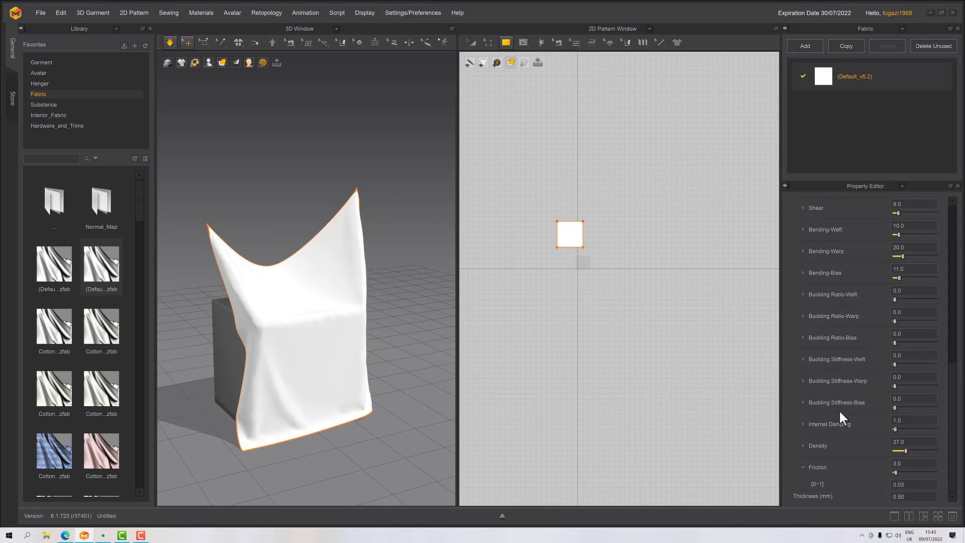
pyautogui.press('Return')
pyautogui.doubleClick(903, 444)
pyautogui.write('0')
pyautogui.press('Return')
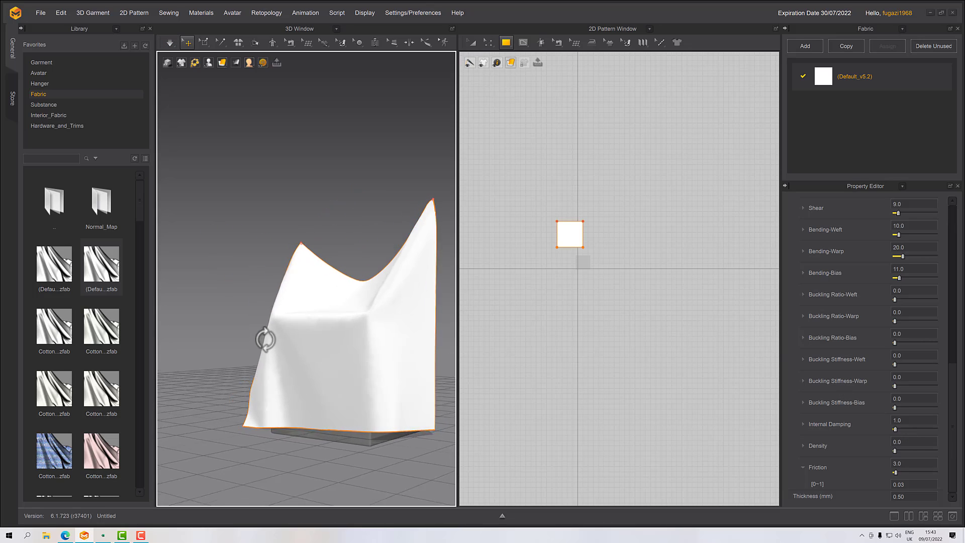
pyautogui.moveTo(271, 345); pyautogui.dragTo(322, 361, button='right')
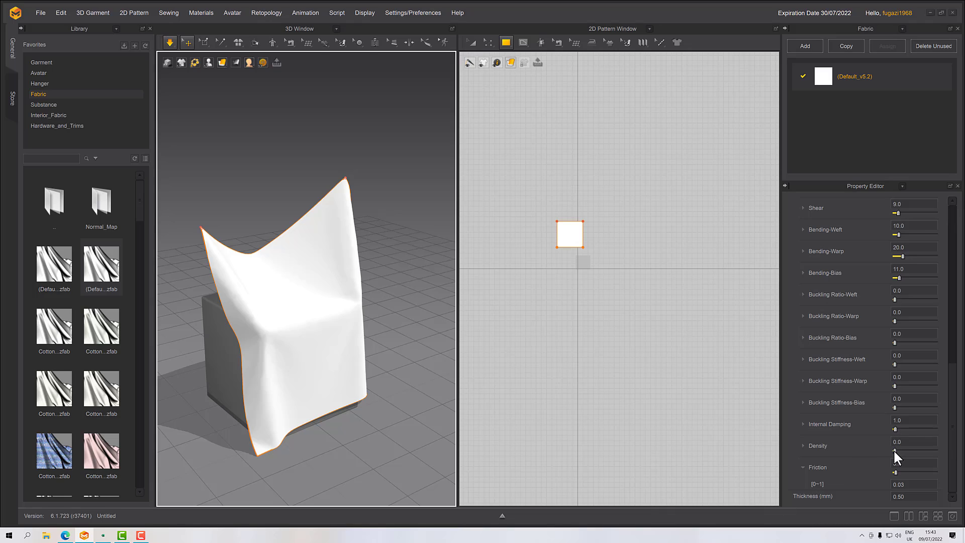
# - Raise the fabric's Density to 100 and inspect the folds of the cloth on the cube
pyautogui.moveTo(894, 450); pyautogui.dragTo(959, 453)
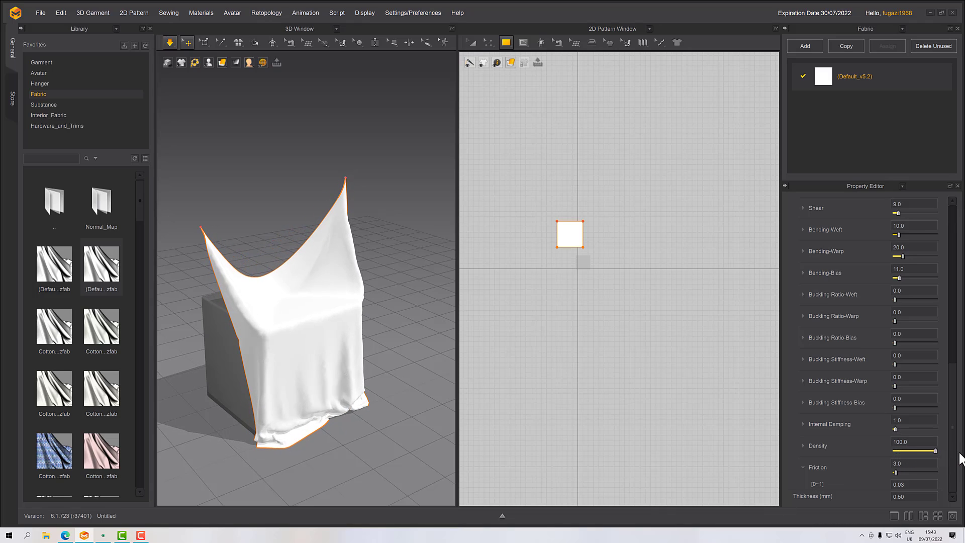
pyautogui.moveTo(397, 377); pyautogui.dragTo(304, 263, button='right')
pyautogui.click(313, 256)
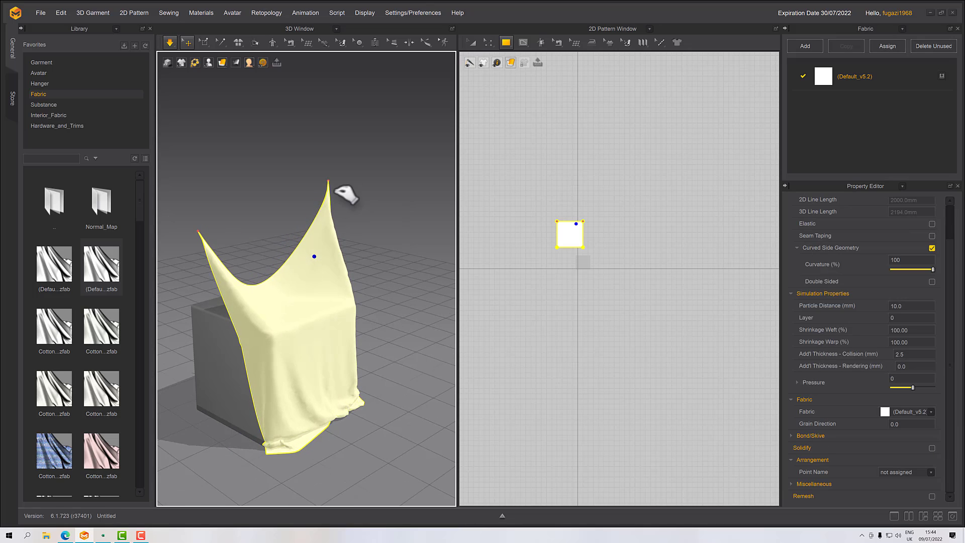
pyautogui.moveTo(345, 193); pyautogui.dragTo(311, 226, button='right')
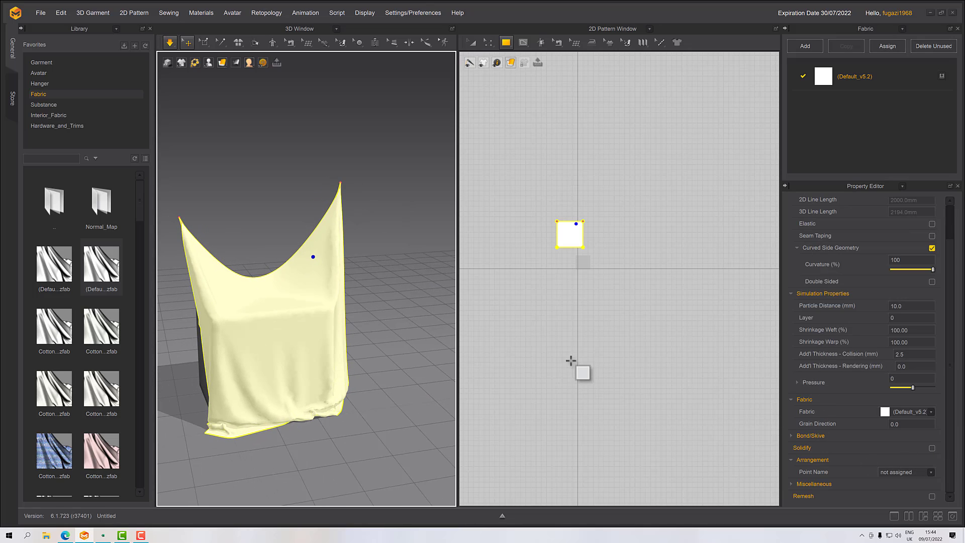
# - Lower the fabric's Density to 0 for comparison, set it to 26, and inspect the drape
pyautogui.click(849, 83)
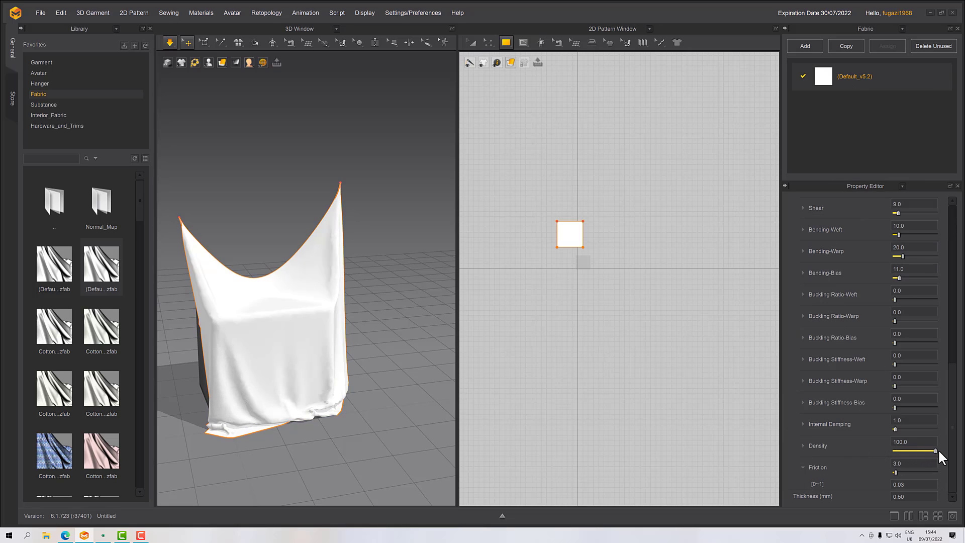
pyautogui.moveTo(935, 450); pyautogui.dragTo(902, 450)
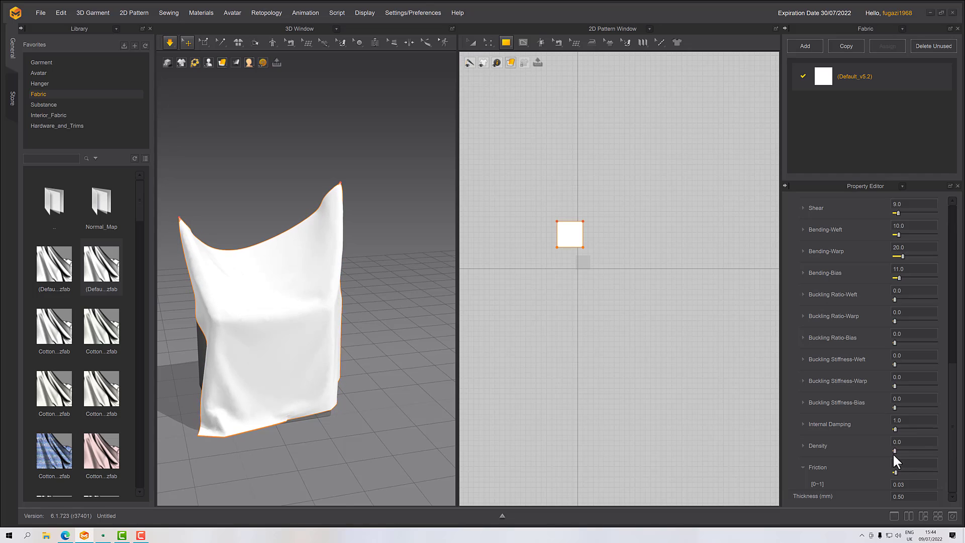
pyautogui.moveTo(903, 451); pyautogui.dragTo(906, 451)
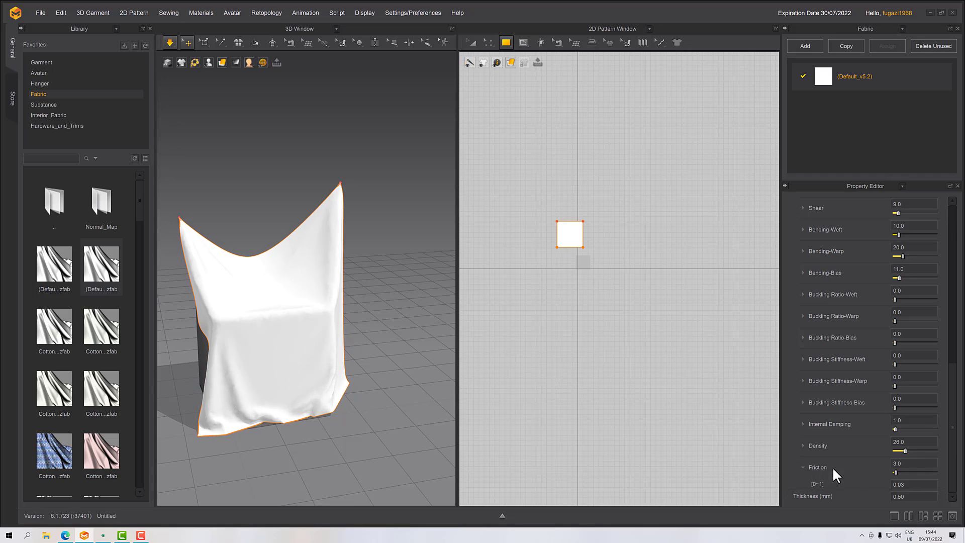
pyautogui.moveTo(304, 383); pyautogui.dragTo(331, 371, button='right')
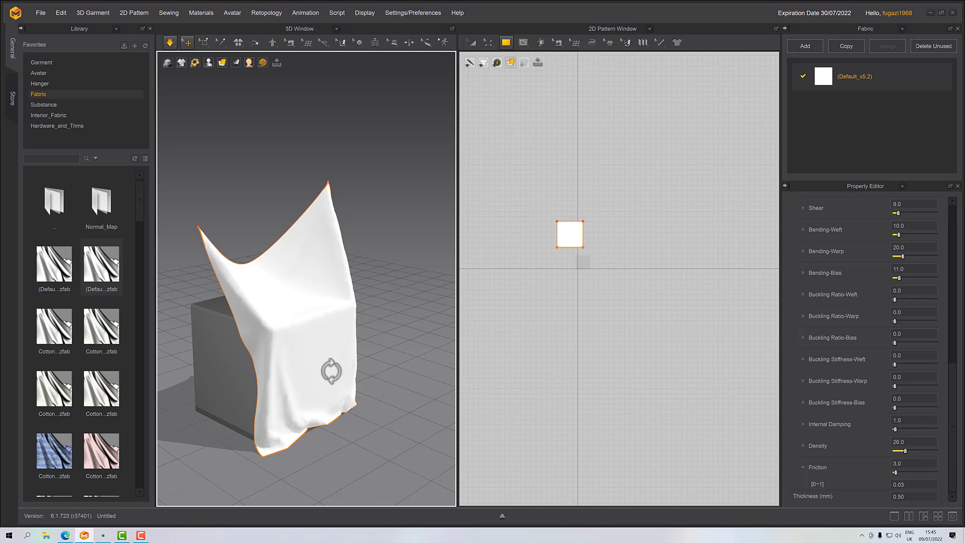
# - Delete the draped cloth and the cube from the scene
pyautogui.click(224, 348)
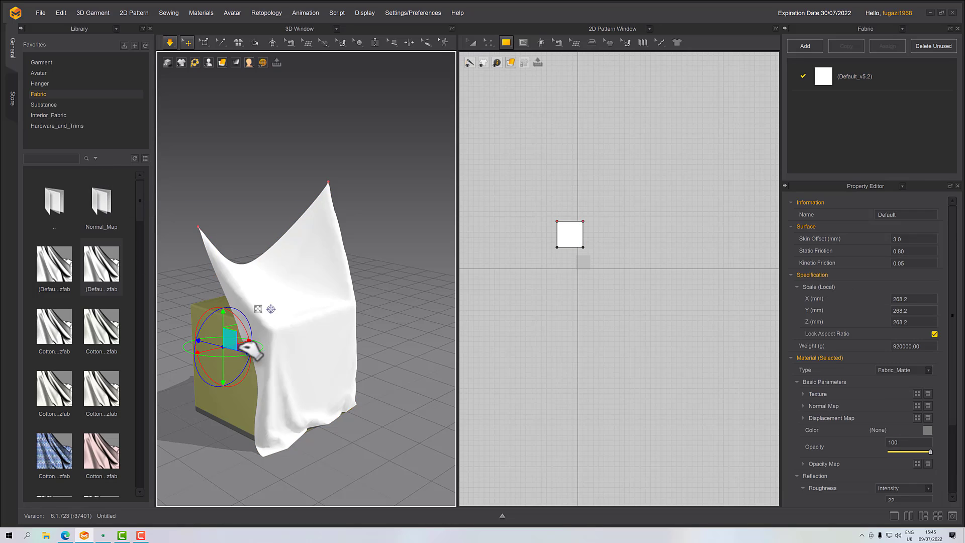
pyautogui.click(305, 312)
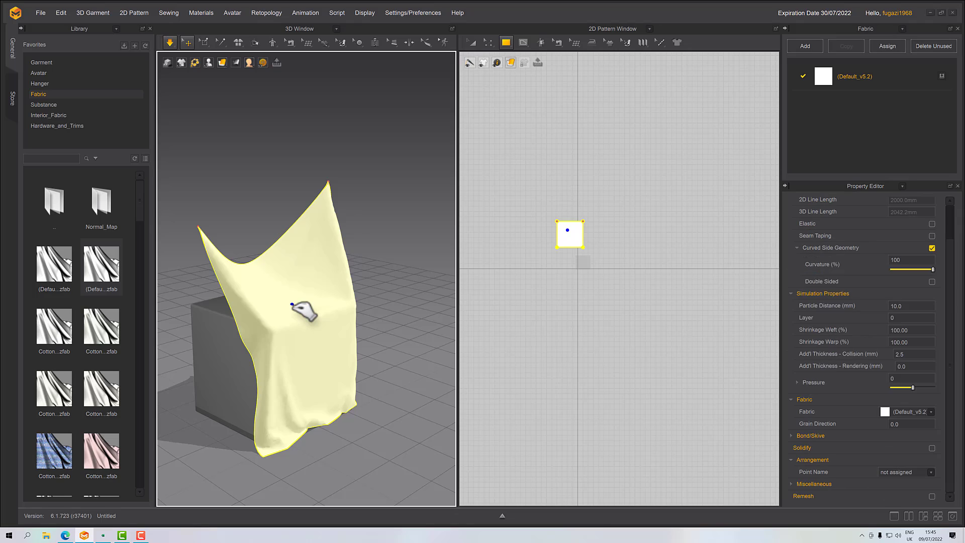
pyautogui.press('Delete')
pyautogui.click(262, 316)
pyautogui.press('Delete')
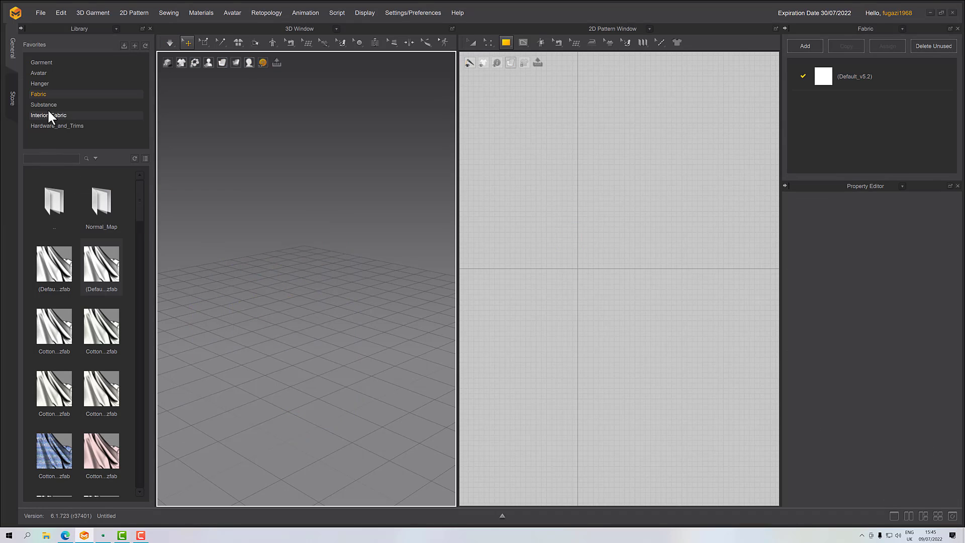
# - Load the male avatar MV2_Dario.avt from the avatar library
pyautogui.click(36, 73)
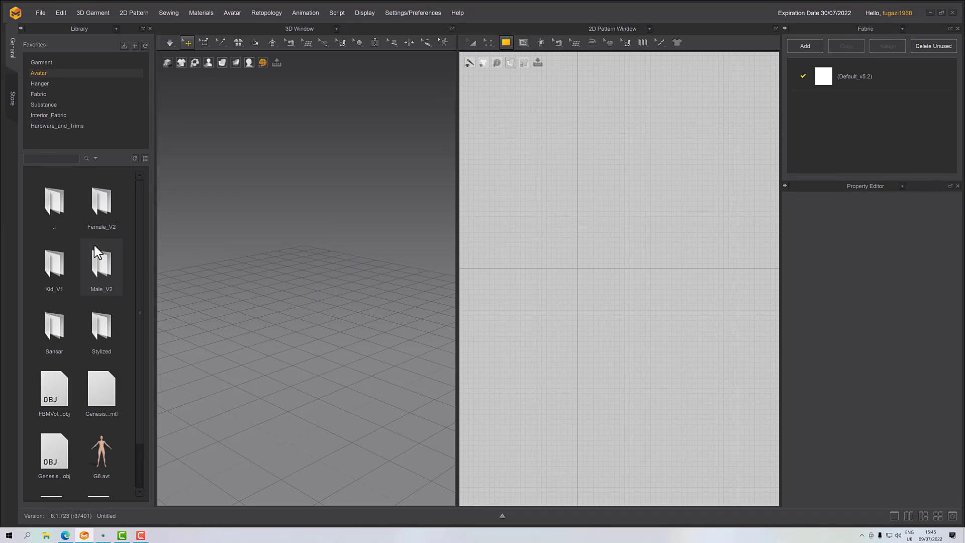
pyautogui.doubleClick(100, 201)
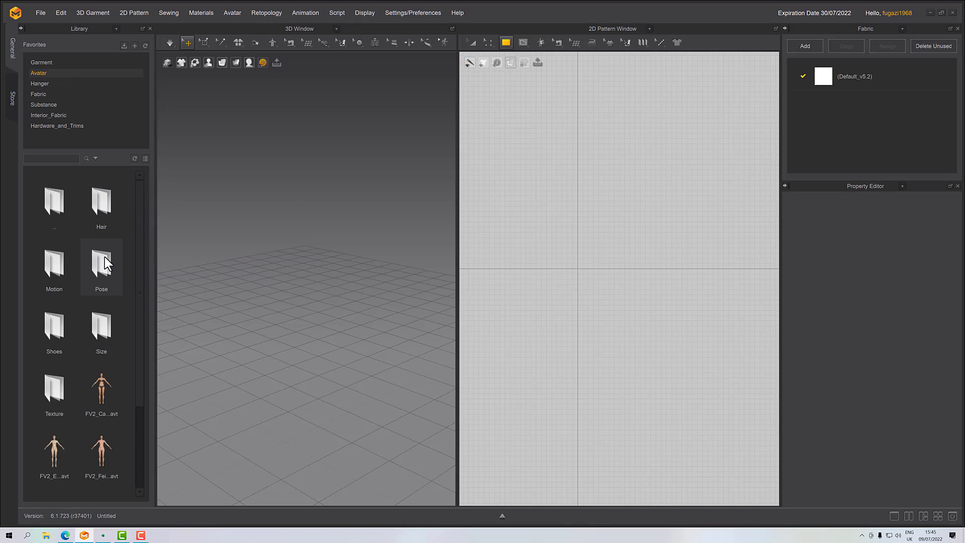
pyautogui.click(37, 71)
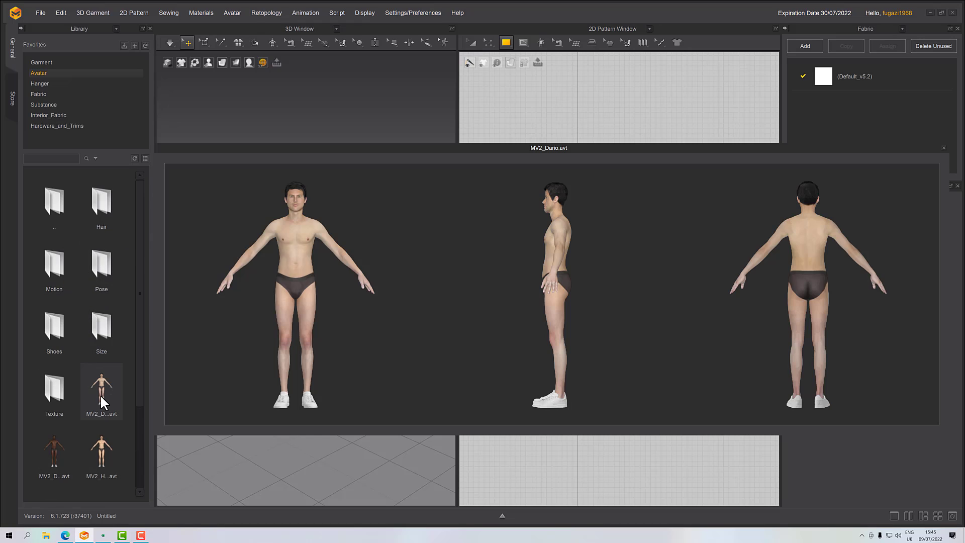
pyautogui.doubleClick(101, 394)
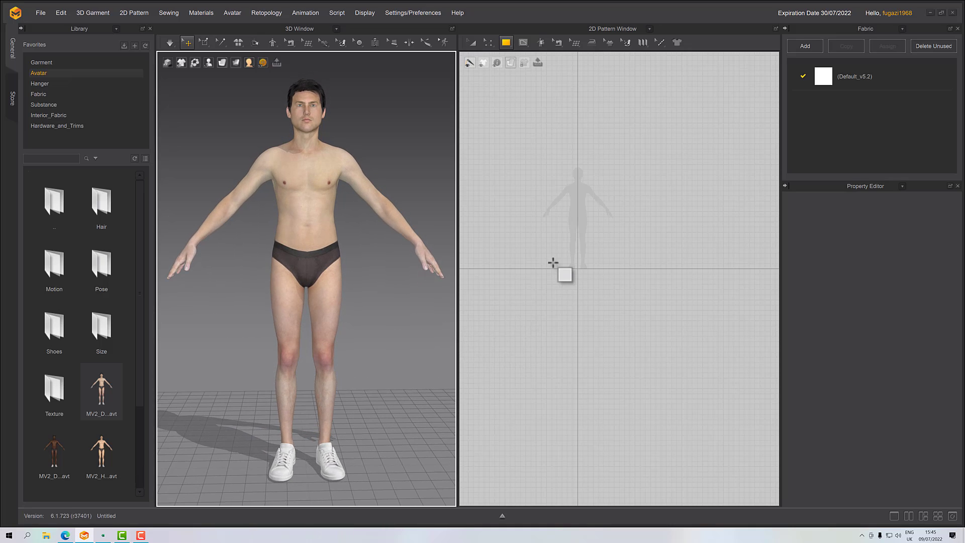
# - Draw a narrow vertical rectangular pattern over the avatar silhouette, from head height to below the waist
pyautogui.click(506, 43)
pyautogui.click(520, 61)
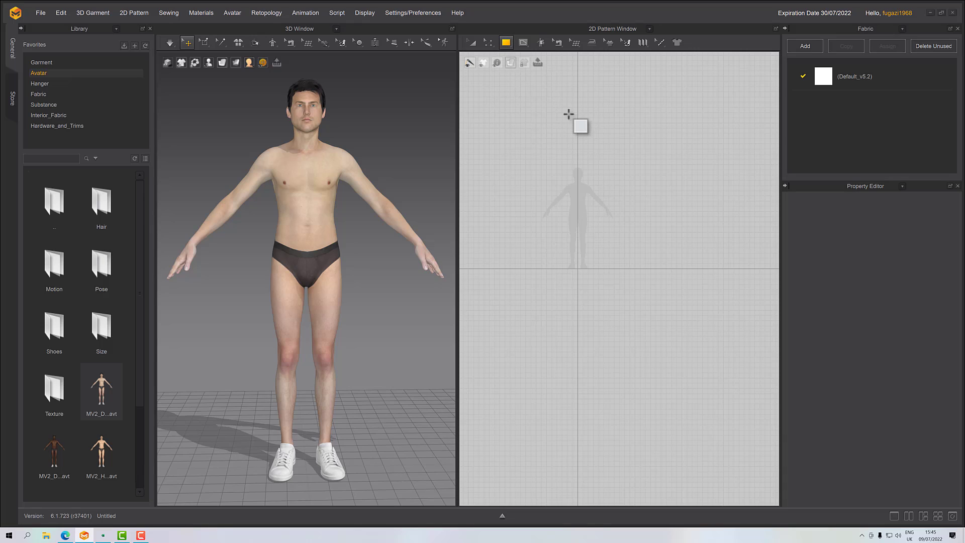
pyautogui.moveTo(585, 171); pyautogui.dragTo(590, 209)
pyautogui.moveTo(438, 254); pyautogui.dragTo(385, 242, button='right')
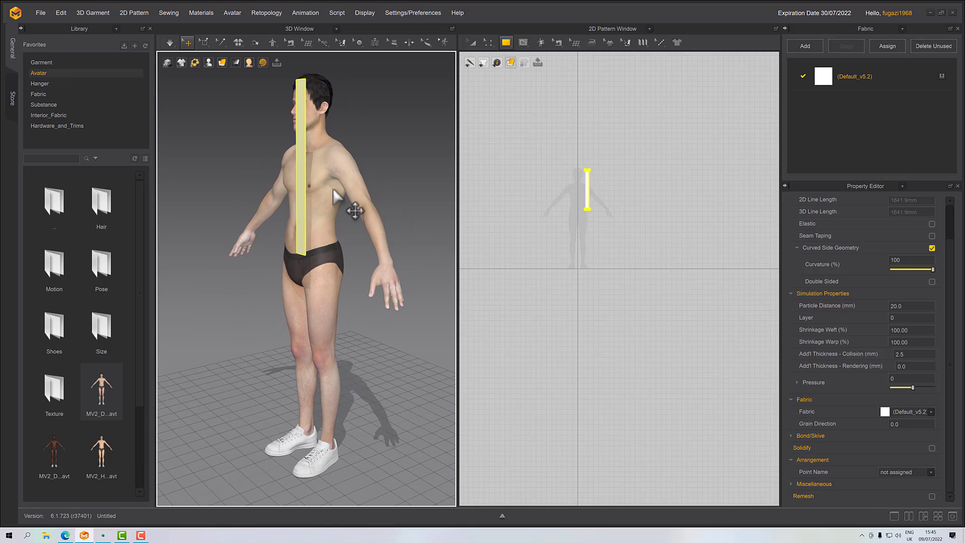
# - Rotate the strip pattern in 3D so it lies horizontally, running front to back at chest height
pyautogui.click(301, 161)
pyautogui.moveTo(376, 164); pyautogui.dragTo(342, 171, button='right')
pyautogui.moveTo(340, 169); pyautogui.dragTo(349, 207)
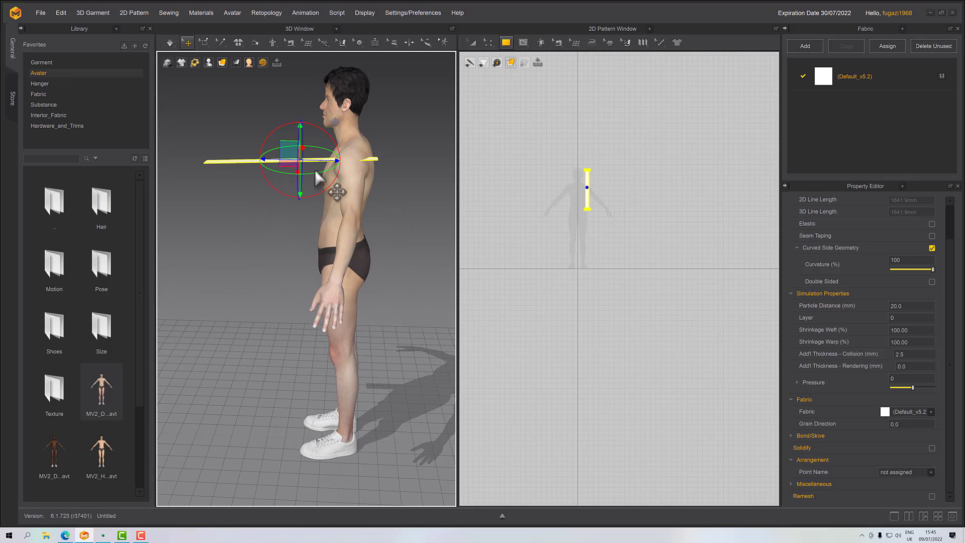
# - Move the horizontal strip up and across so it rests just above the avatar's left shoulder
pyautogui.moveTo(287, 147); pyautogui.dragTo(349, 122)
pyautogui.moveTo(368, 141); pyautogui.dragTo(408, 153, button='right')
pyautogui.moveTo(408, 155); pyautogui.dragTo(352, 154, button='middle')
pyautogui.scroll(2, 352, 155)
pyautogui.scroll(3, 352, 154)
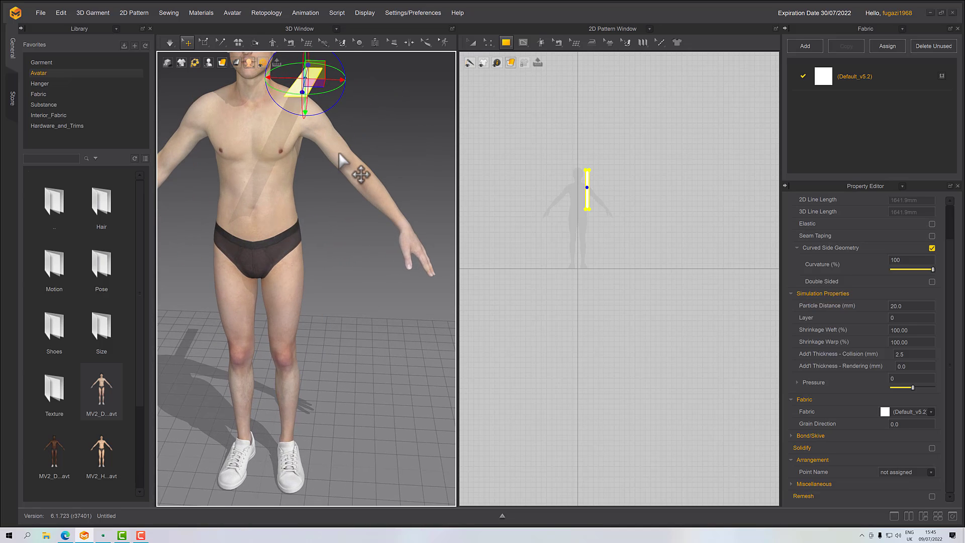
pyautogui.moveTo(340, 155); pyautogui.dragTo(343, 174, button='right')
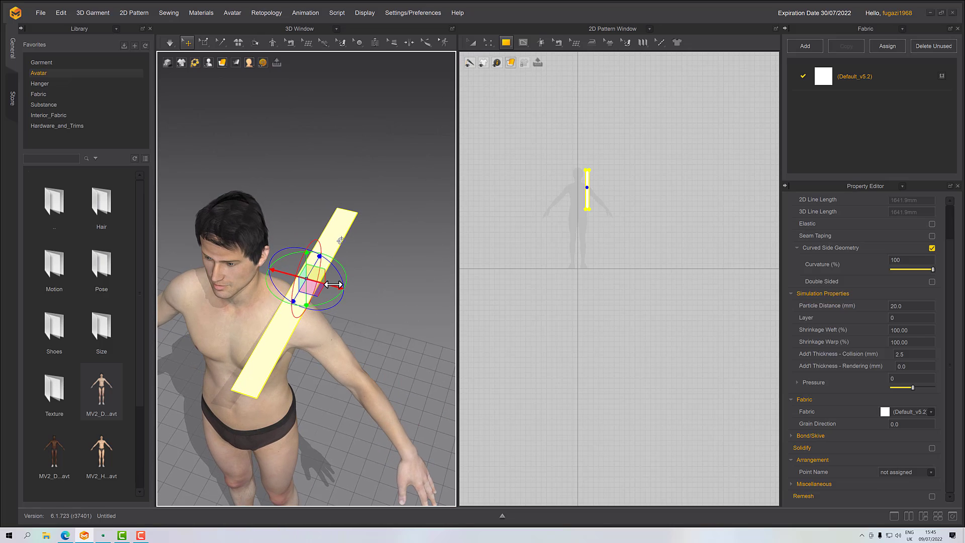
pyautogui.moveTo(332, 288); pyautogui.dragTo(310, 285)
pyautogui.moveTo(360, 293); pyautogui.dragTo(357, 271, button='right')
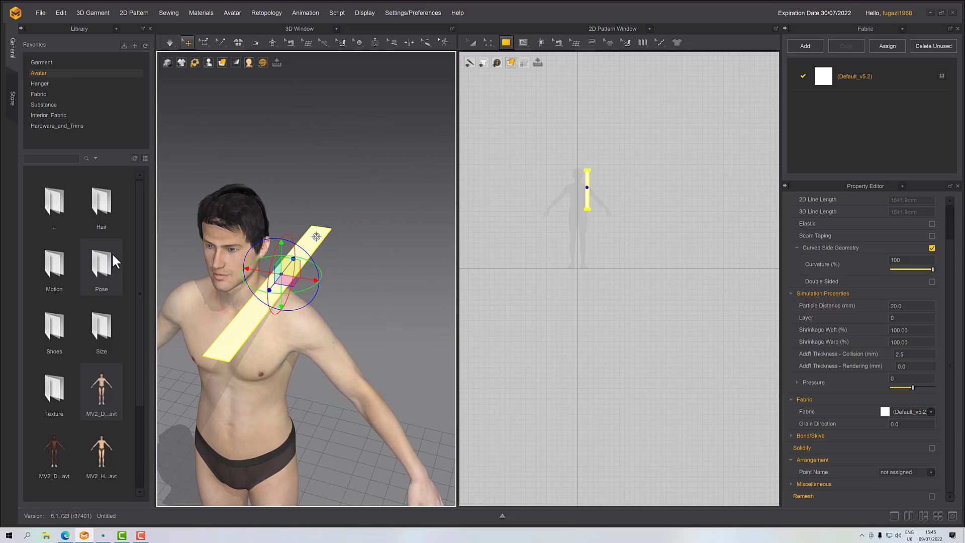
# - Apply the default library fabric to the strip's fabric and simulate it draping over the shoulder
pyautogui.click(45, 96)
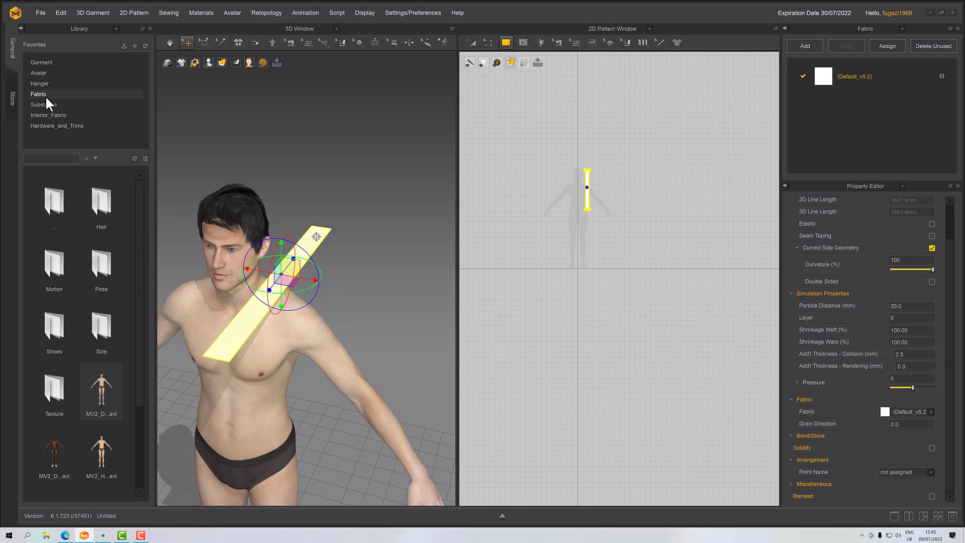
pyautogui.click(44, 92)
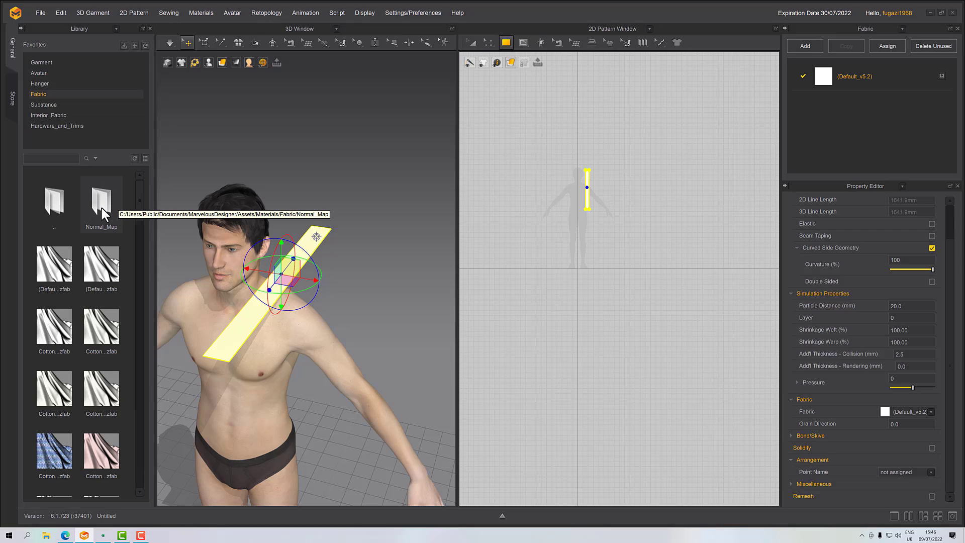
pyautogui.moveTo(106, 257); pyautogui.dragTo(837, 72)
pyautogui.moveTo(324, 305); pyautogui.dragTo(288, 286, button='right')
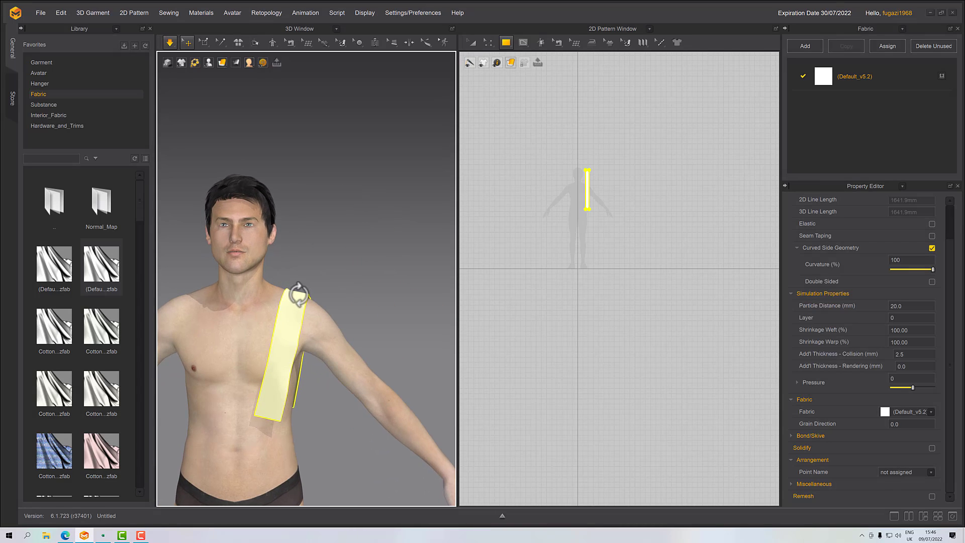
# - Check the default fabric's Friction setting and undo the strip's simulated drape back to its flat placement
pyautogui.doubleClick(822, 83)
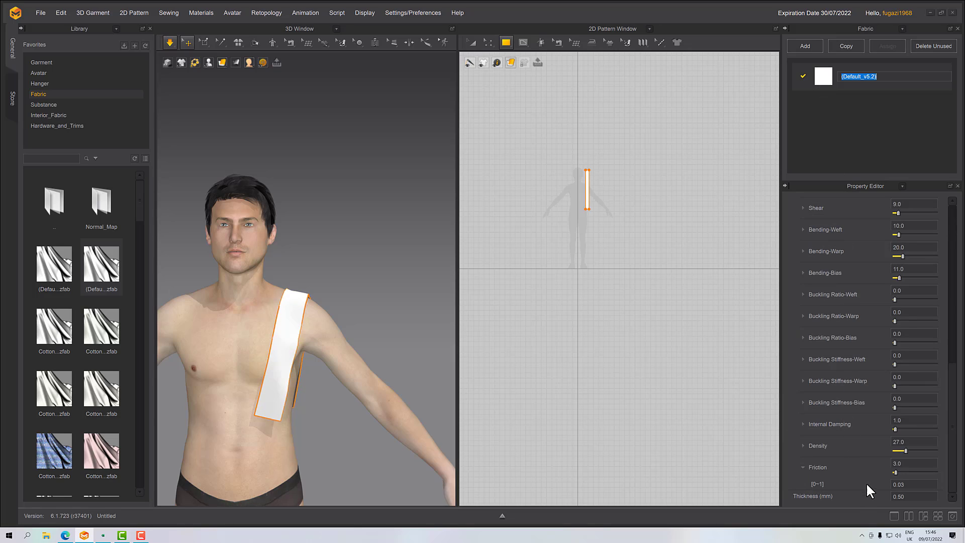
pyautogui.click(292, 299)
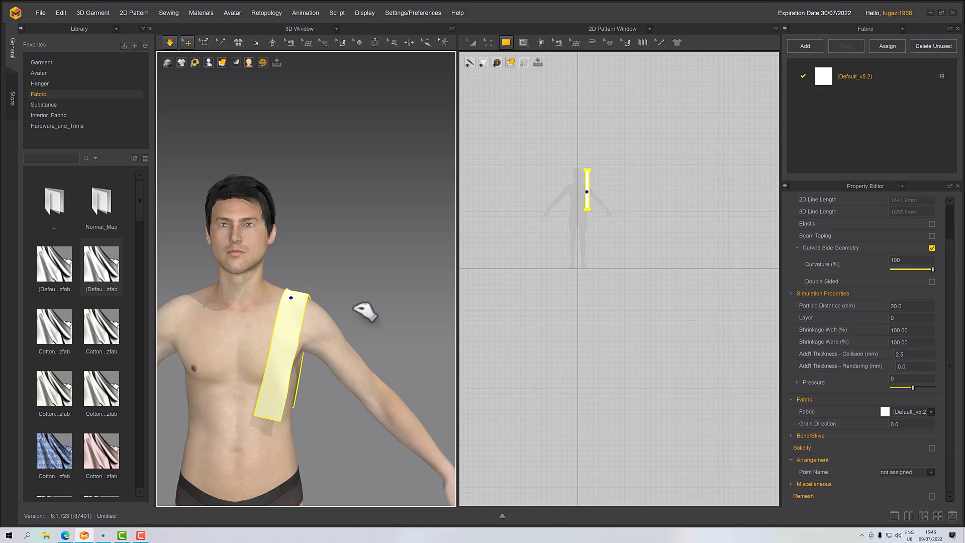
pyautogui.hotkey('ctrl', 'z')
pyautogui.hotkey('ctrl', 'z')
pyautogui.hotkey('ctrl', 'z')
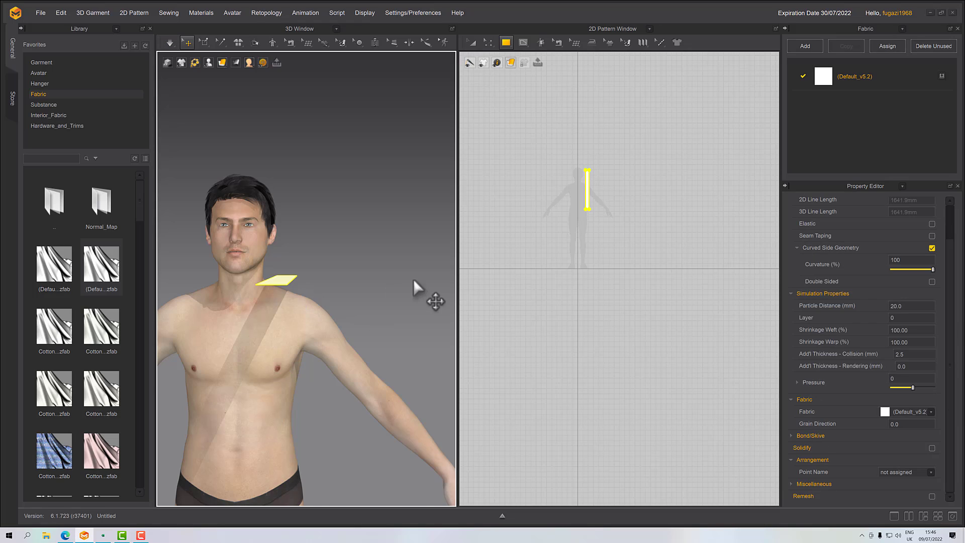
# - Set the strip fabric's Friction to 99 and simulate the strip draping over the avatar's left shoulder
pyautogui.moveTo(413, 281); pyautogui.dragTo(376, 285, button='right')
pyautogui.click(837, 82)
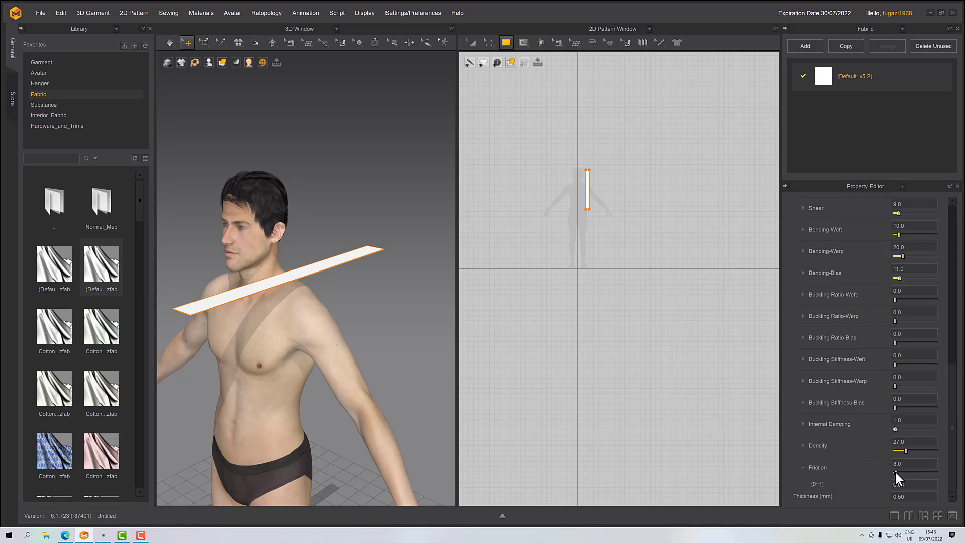
pyautogui.moveTo(895, 473); pyautogui.dragTo(964, 472)
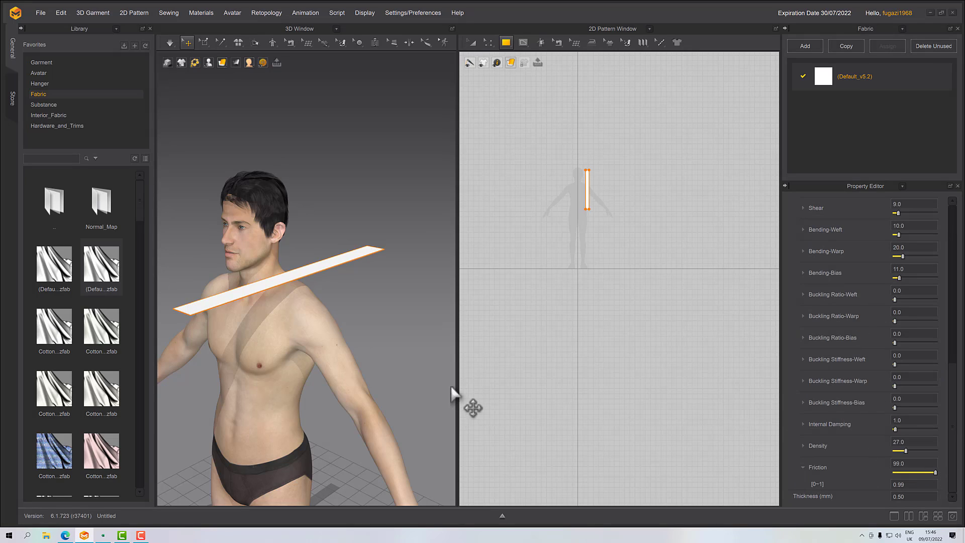
pyautogui.moveTo(451, 388); pyautogui.dragTo(323, 287, button='right')
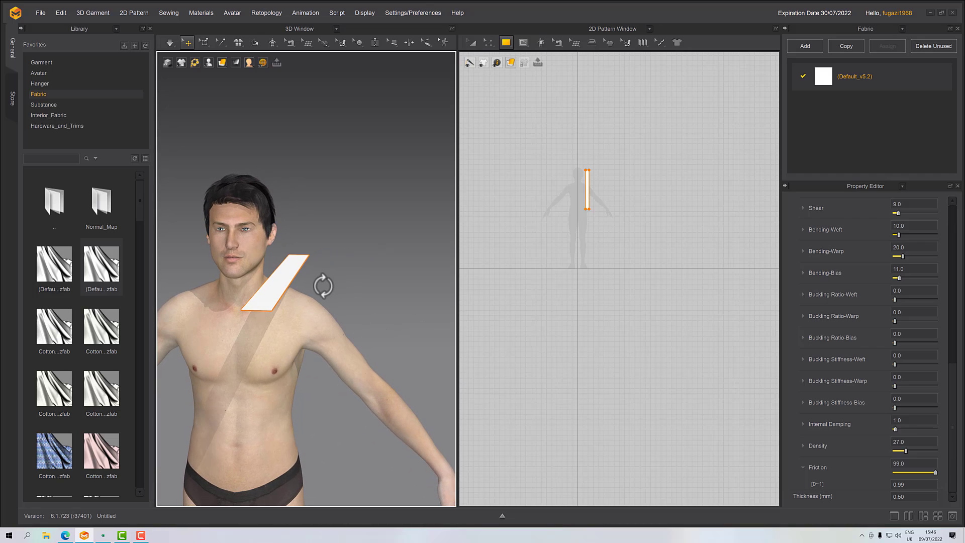
pyautogui.press('space')
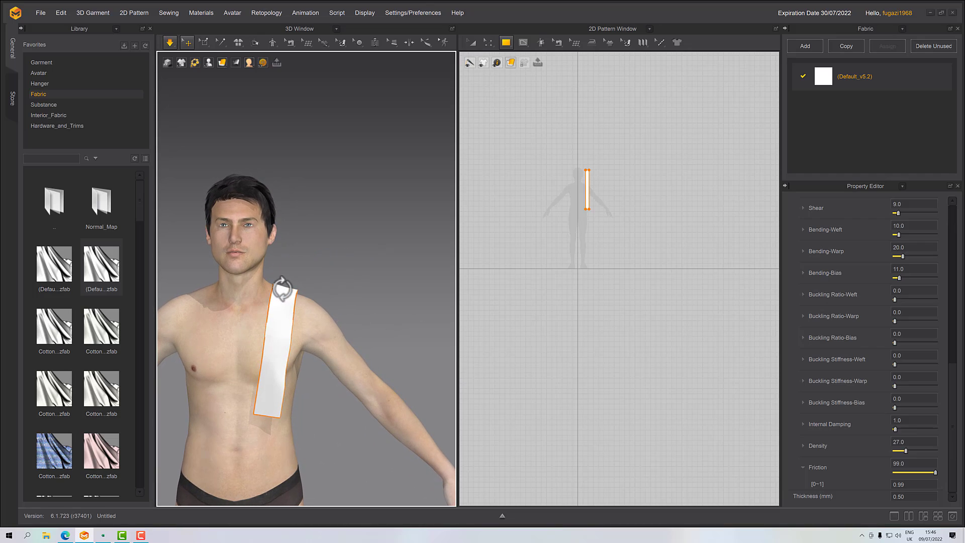
# - Tug the draped strip at the shoulder during simulation and examine up close how it grips the body
pyautogui.click(283, 289)
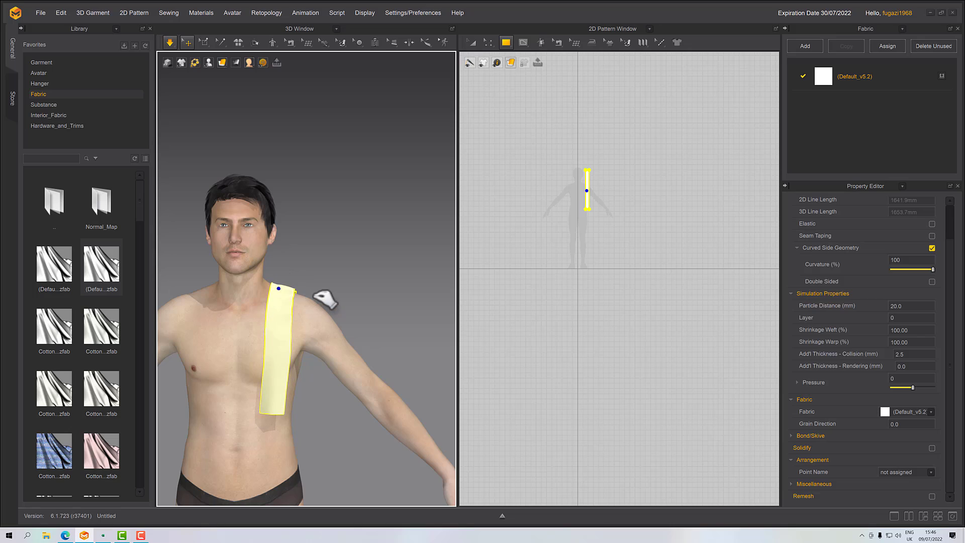
pyautogui.moveTo(325, 299)
pyautogui.mouseDown(button='right')
pyautogui.moveTo(290, 311)
pyautogui.moveTo(318, 295)
pyautogui.moveTo(329, 306)
pyautogui.moveTo(316, 308)
pyautogui.mouseUp(button='right')
pyautogui.scroll(5, 290, 312)
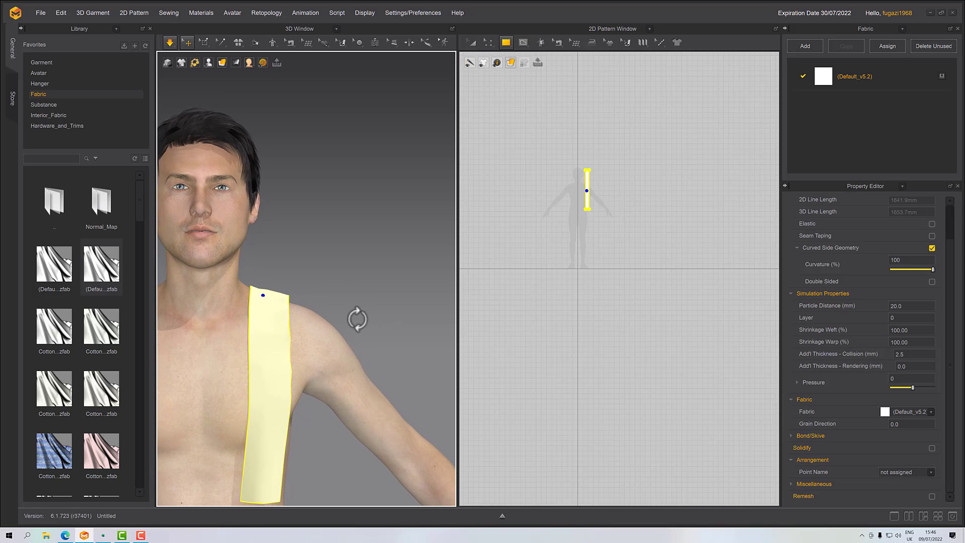
pyautogui.moveTo(370, 306); pyautogui.dragTo(338, 308, button='right')
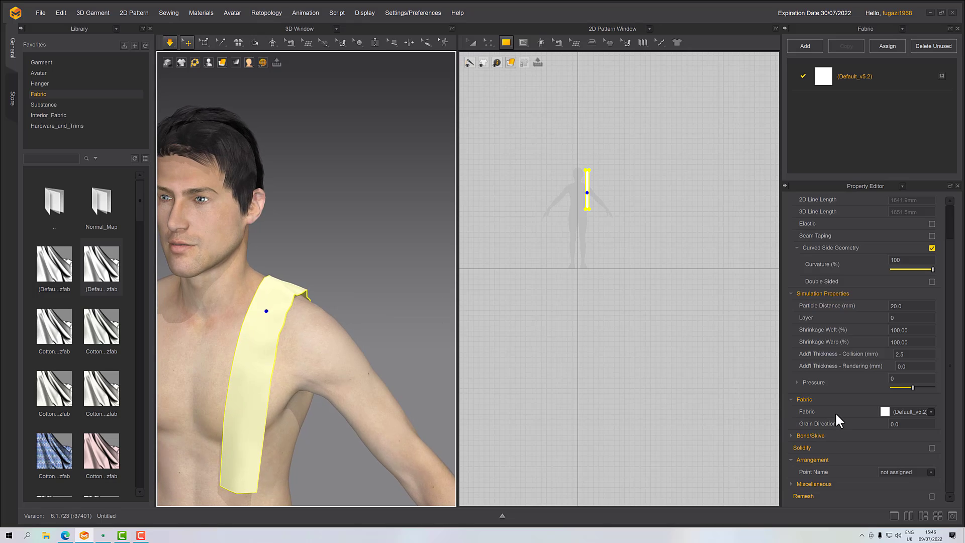
# - Set the fabric's Friction to 0 with the simulation running, tug the strip off the avatar's shoulder and stop simulating
pyautogui.doubleClick(831, 76)
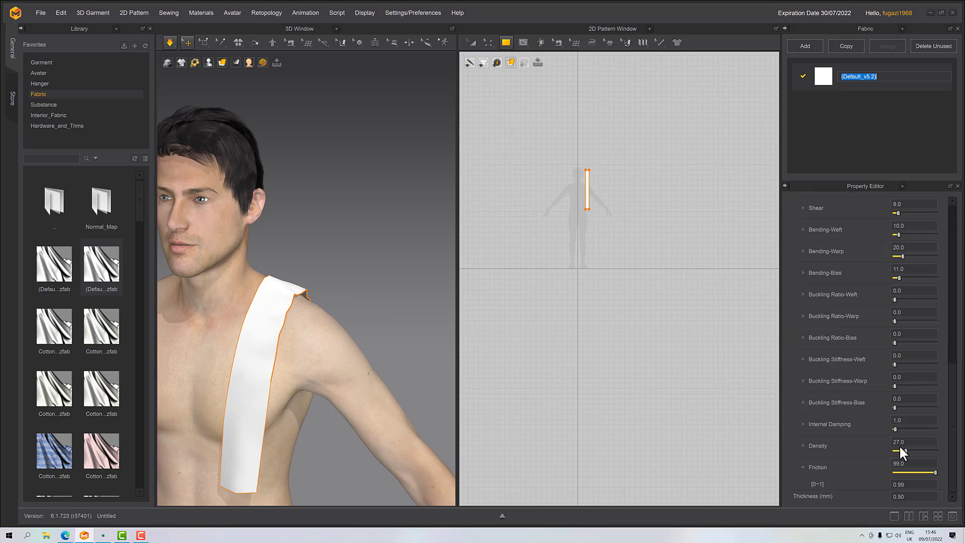
pyautogui.click(935, 472)
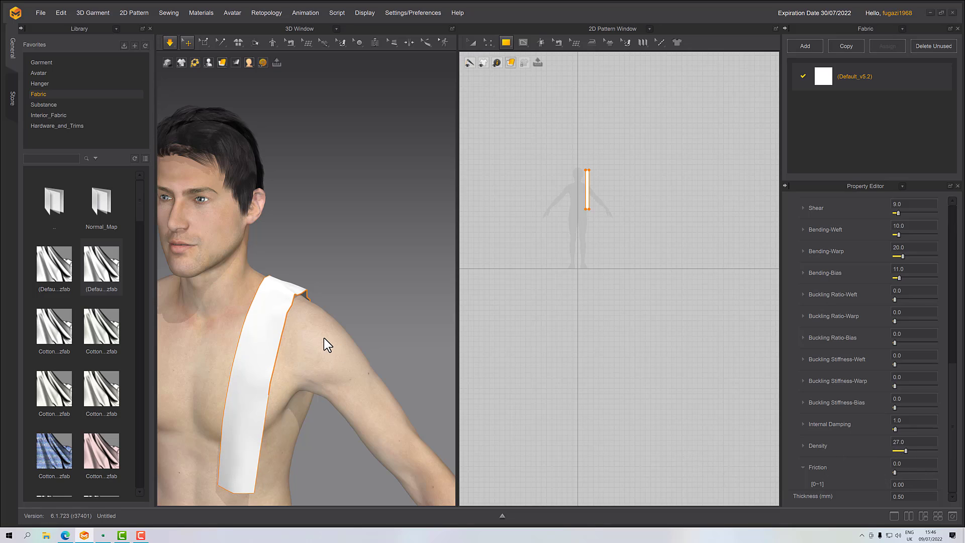
pyautogui.click(311, 309)
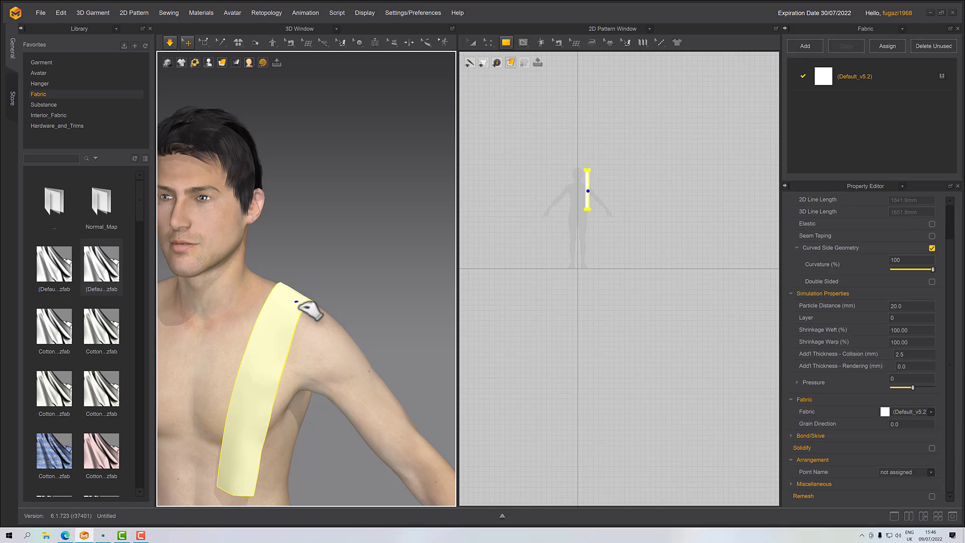
pyautogui.scroll(-6, 382, 359)
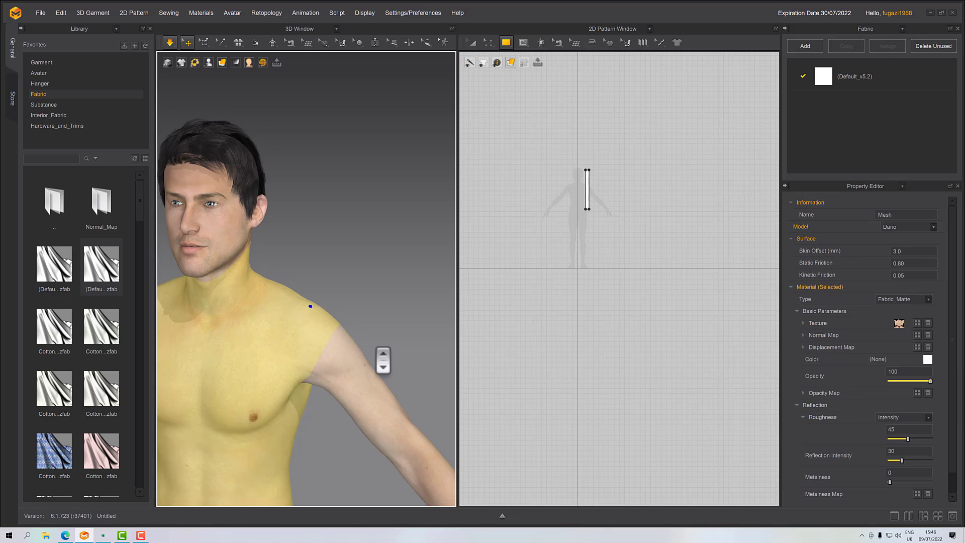
pyautogui.scroll(-3, 382, 360)
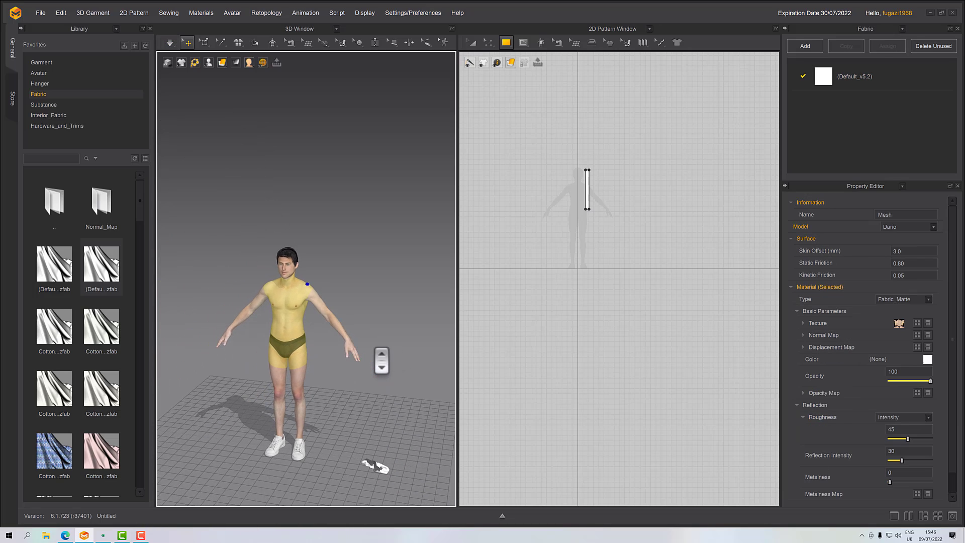
# - Undo the strip's fall and the last Friction change, back to the flat placement above the shoulder
pyautogui.hotkey('ctrl', 'z')
pyautogui.hotkey('ctrl', 'z')
pyautogui.hotkey('ctrl', 'z')
pyautogui.hotkey('ctrl', 'z')
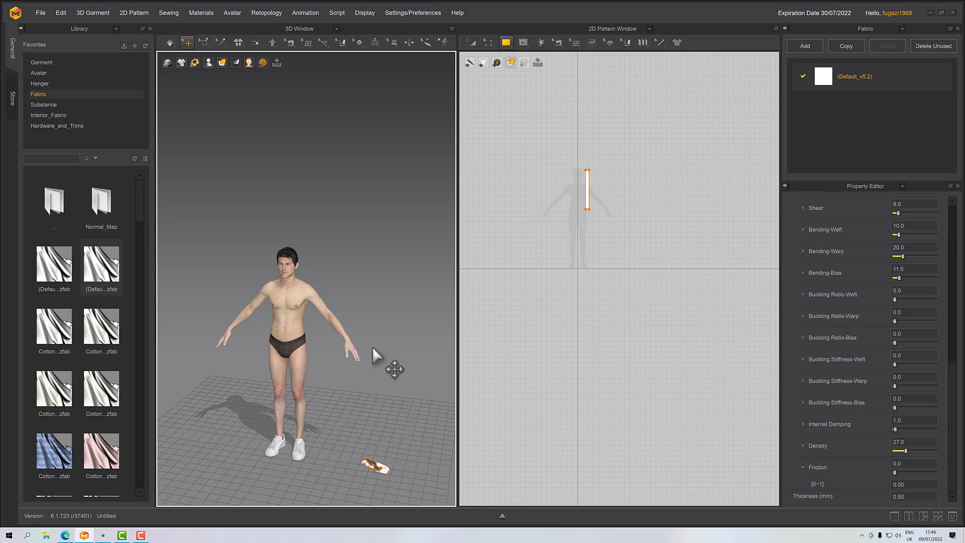
pyautogui.hotkey('ctrl', 'z')
pyautogui.hotkey('ctrl', 'z')
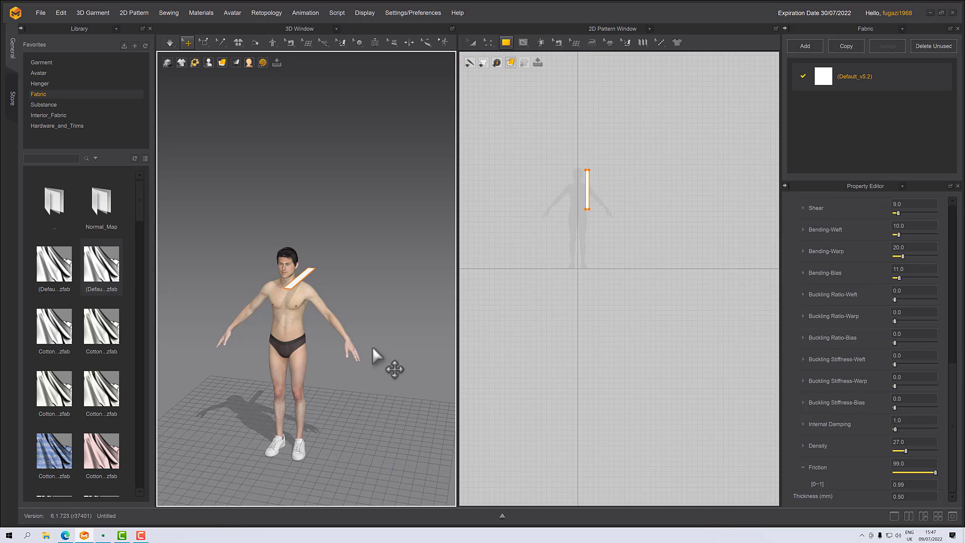
# - Set the flat strip fabric's Friction to 0 and simulate it falling onto the avatar's left shoulder
pyautogui.moveTo(372, 345); pyautogui.dragTo(368, 367, button='right')
pyautogui.click(302, 277)
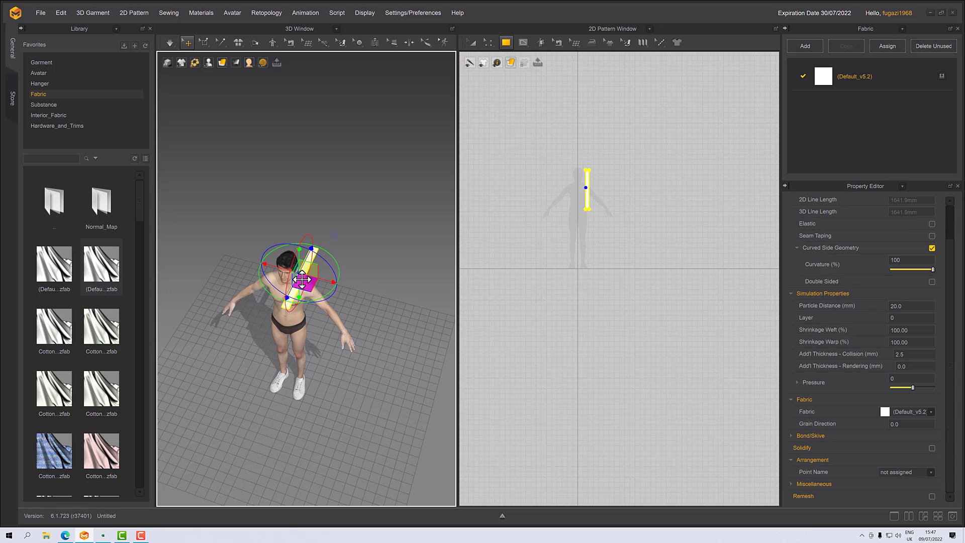
pyautogui.click(821, 79)
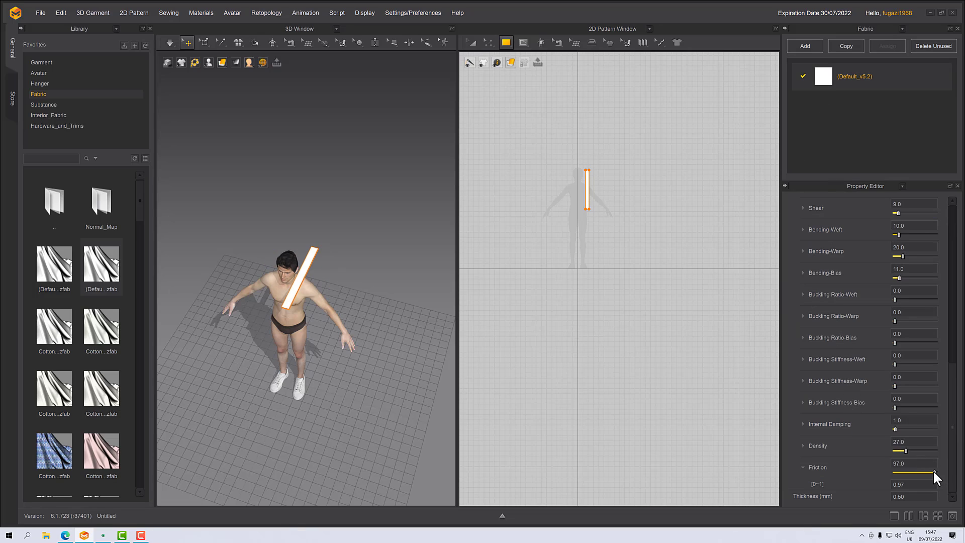
pyautogui.scroll(5, 366, 369)
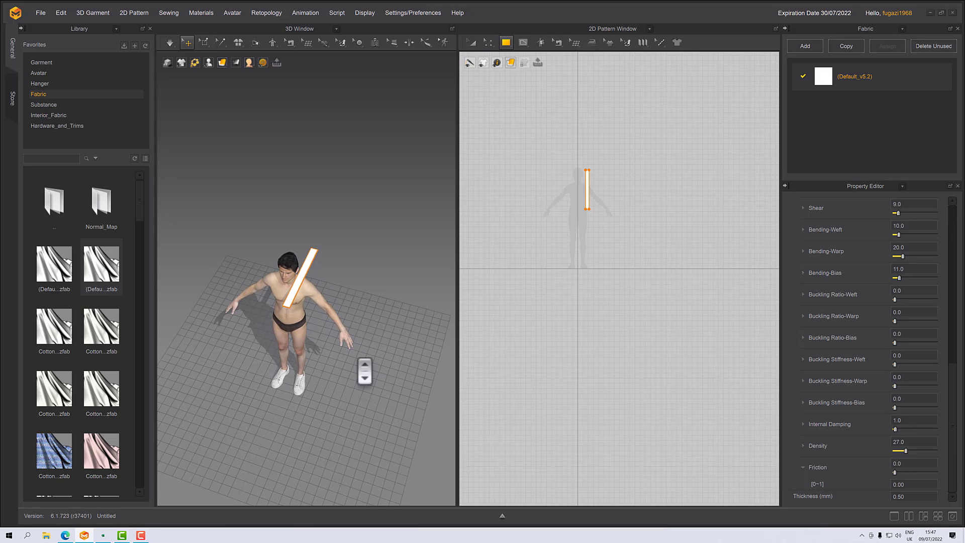
pyautogui.moveTo(365, 371); pyautogui.dragTo(357, 323, button='right')
pyautogui.press('space')
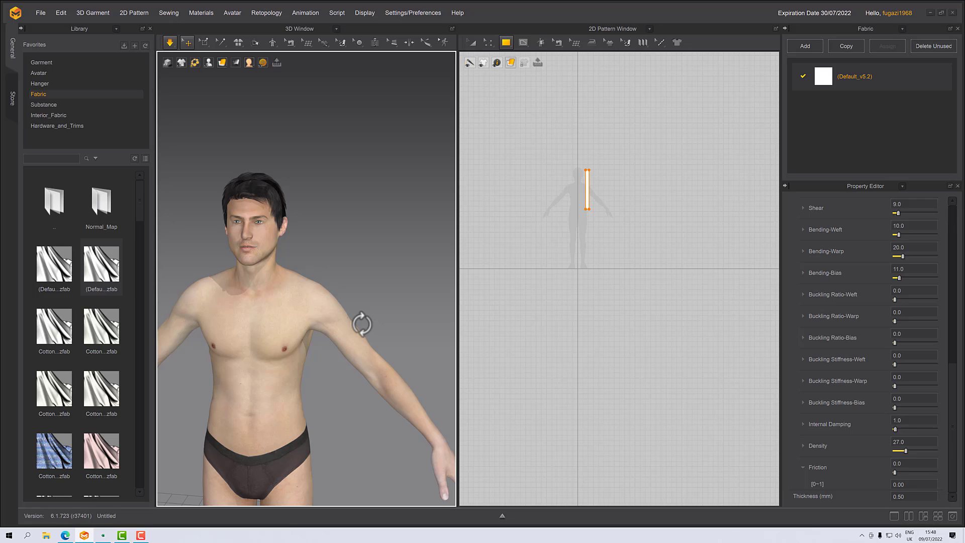
pyautogui.moveTo(362, 324); pyautogui.dragTo(371, 315, button='right')
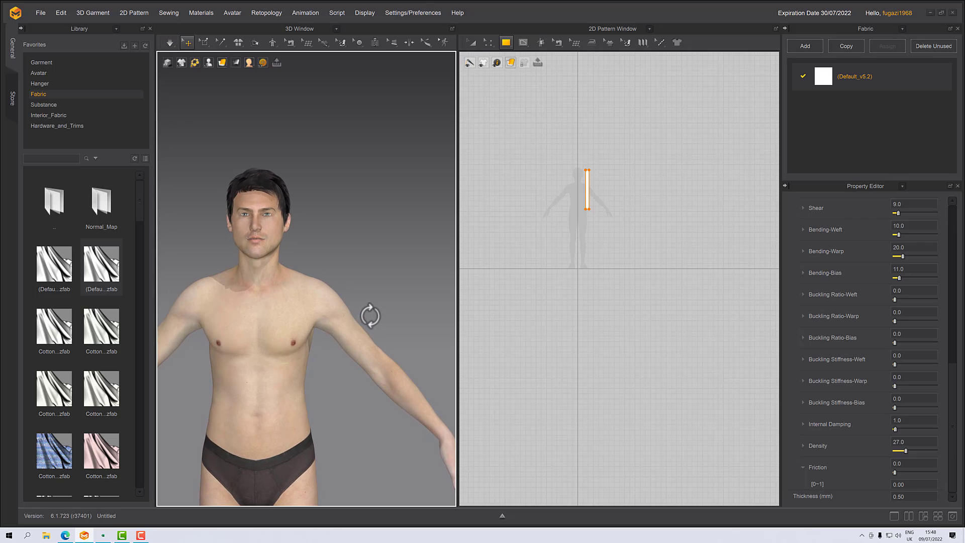
pyautogui.moveTo(371, 306); pyautogui.dragTo(439, 259, button='middle')
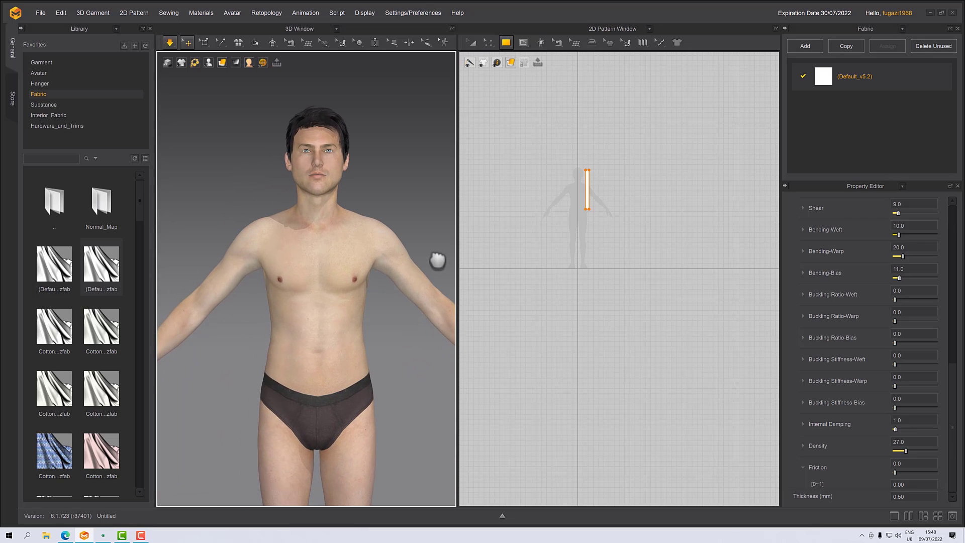
pyautogui.moveTo(419, 313); pyautogui.dragTo(390, 297, button='right')
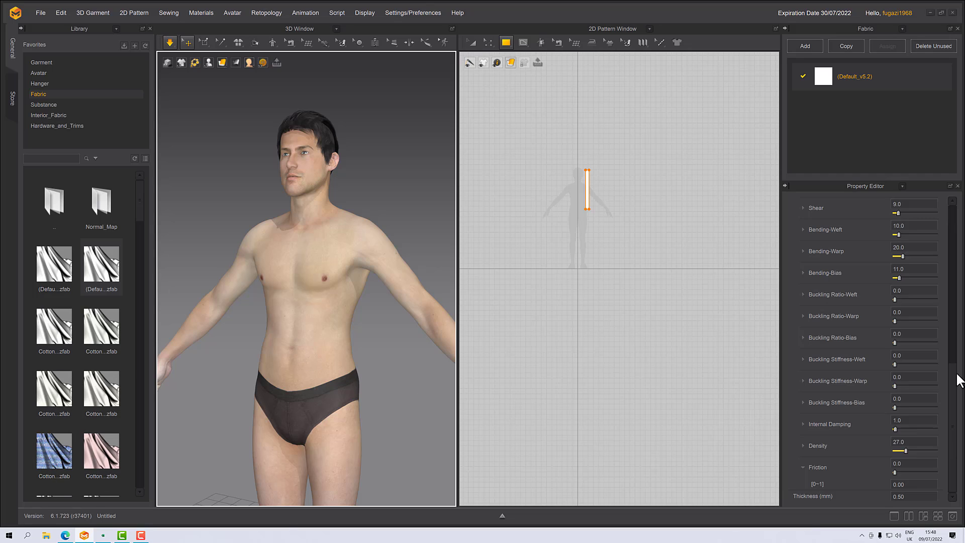
pyautogui.moveTo(399, 399); pyautogui.dragTo(384, 361, button='right')
pyautogui.scroll(-2, 397, 400)
pyautogui.scroll(3, 397, 400)
pyautogui.moveTo(384, 361); pyautogui.dragTo(390, 397, button='middle')
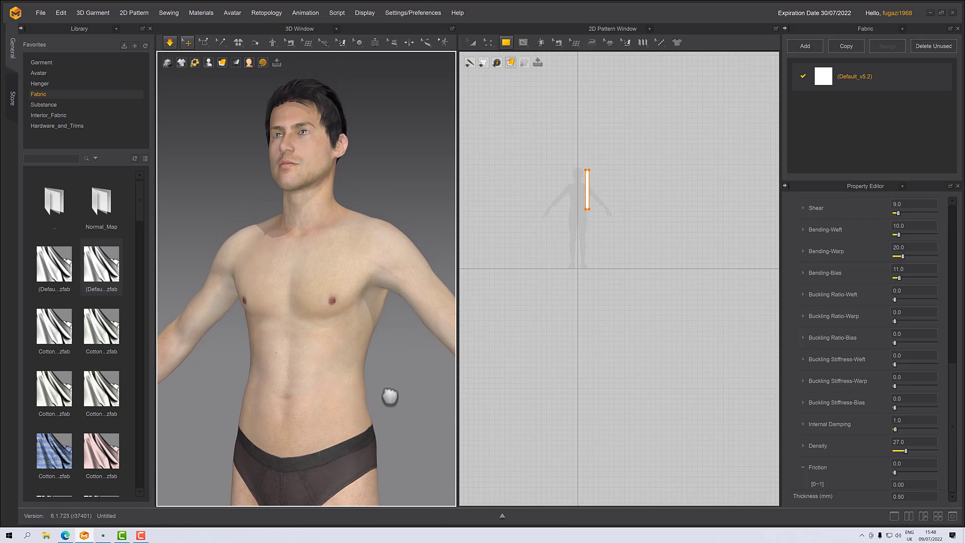